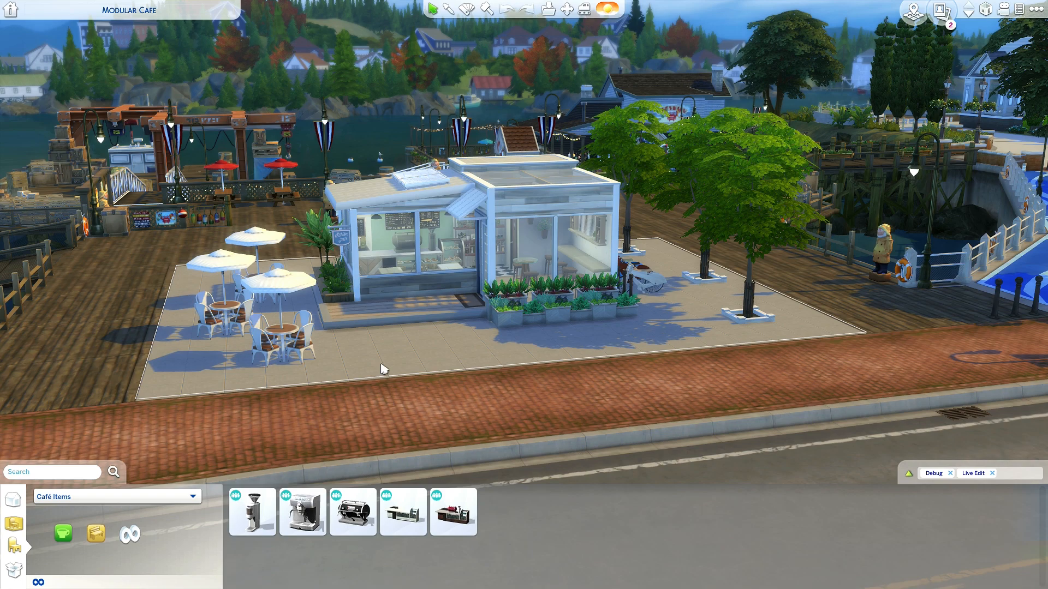
- Examine the Modular Cafe's exterior, terrace seating and front planters from several angles and distances
scroll(384, 369, up, 4)
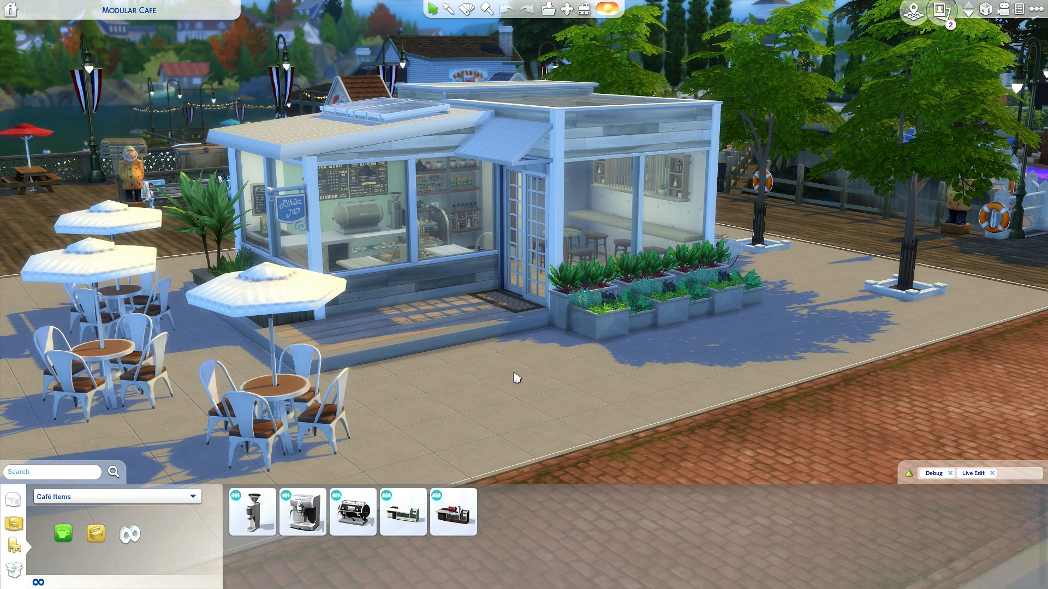
mouse_move(494, 368)
mouse_down()
mouse_move(500, 375)
mouse_move(496, 365)
mouse_up()
scroll(493, 364, up, 5)
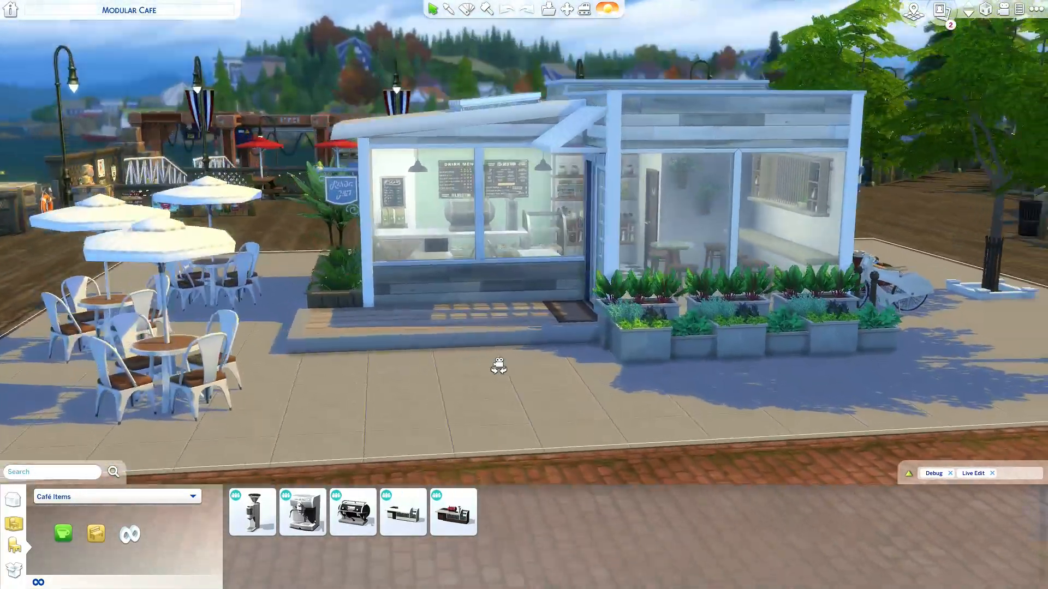
scroll(470, 310, up, 3)
scroll(456, 304, up, 3)
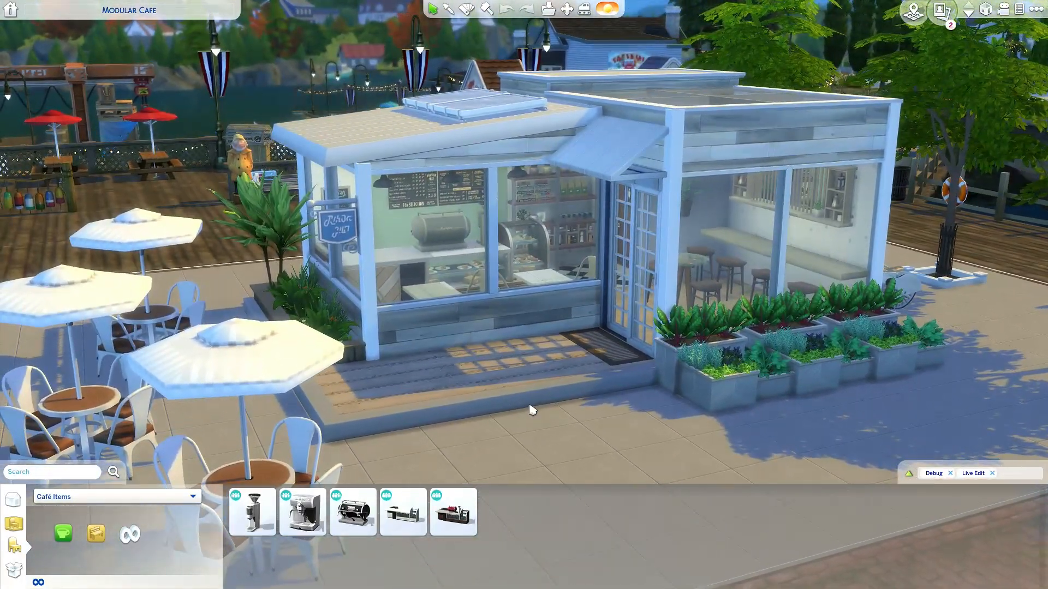
scroll(632, 336, down, 3)
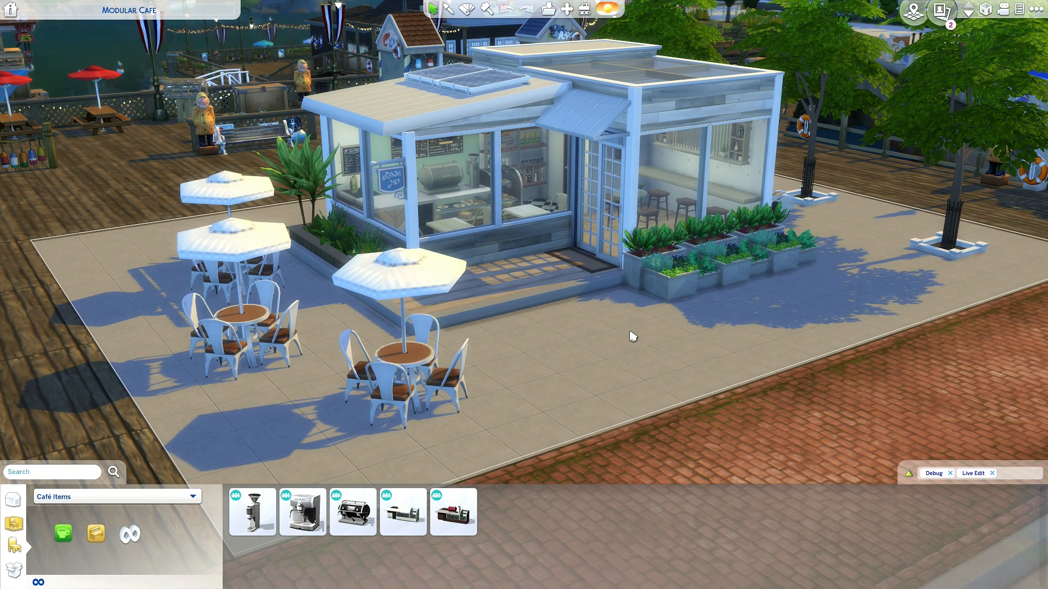
scroll(632, 336, up, 2)
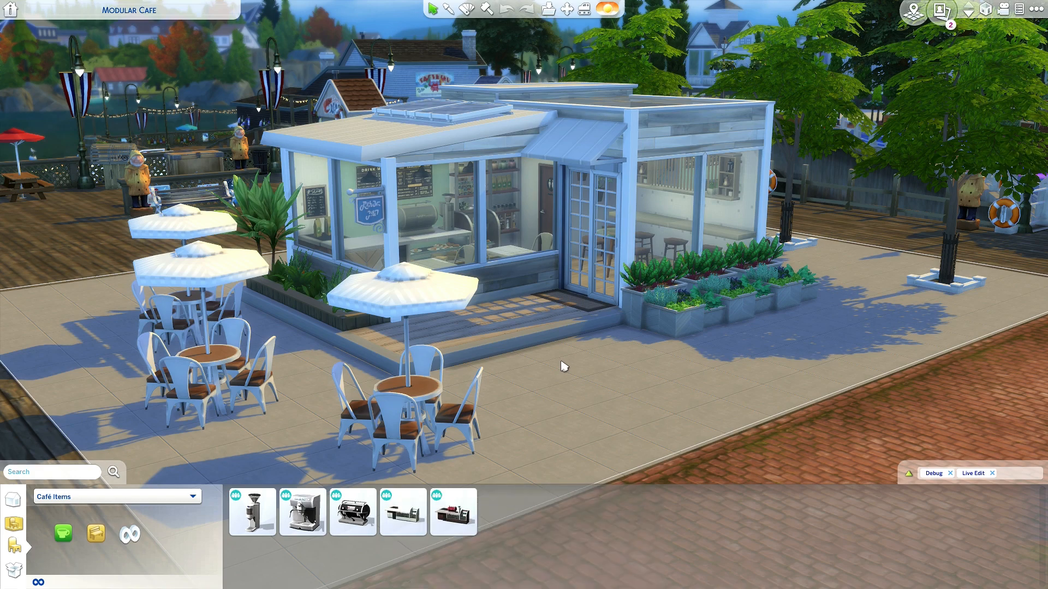
drag(564, 366, 604, 421)
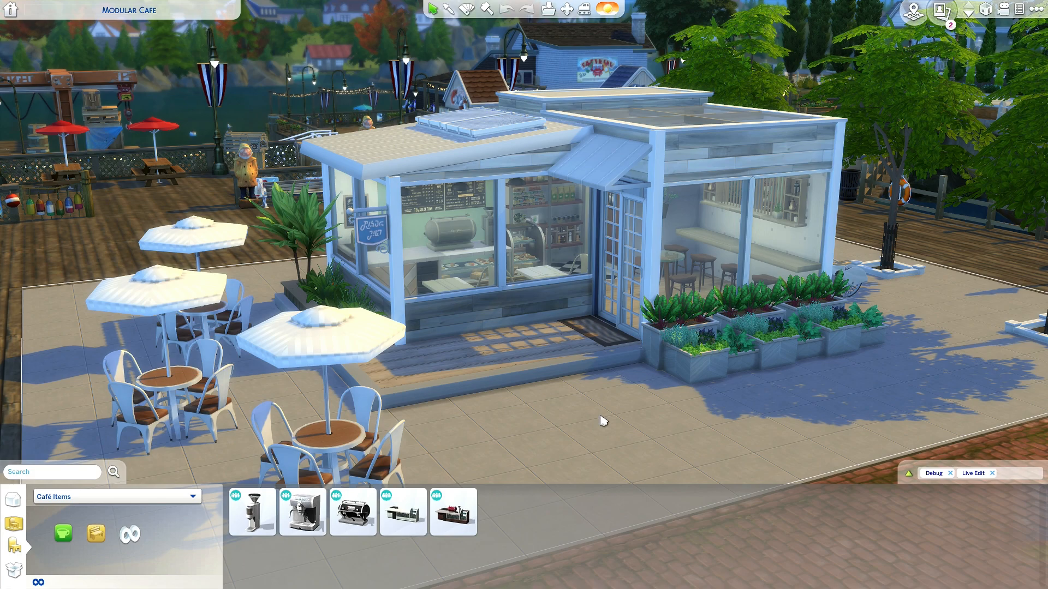
drag(603, 422, 603, 421)
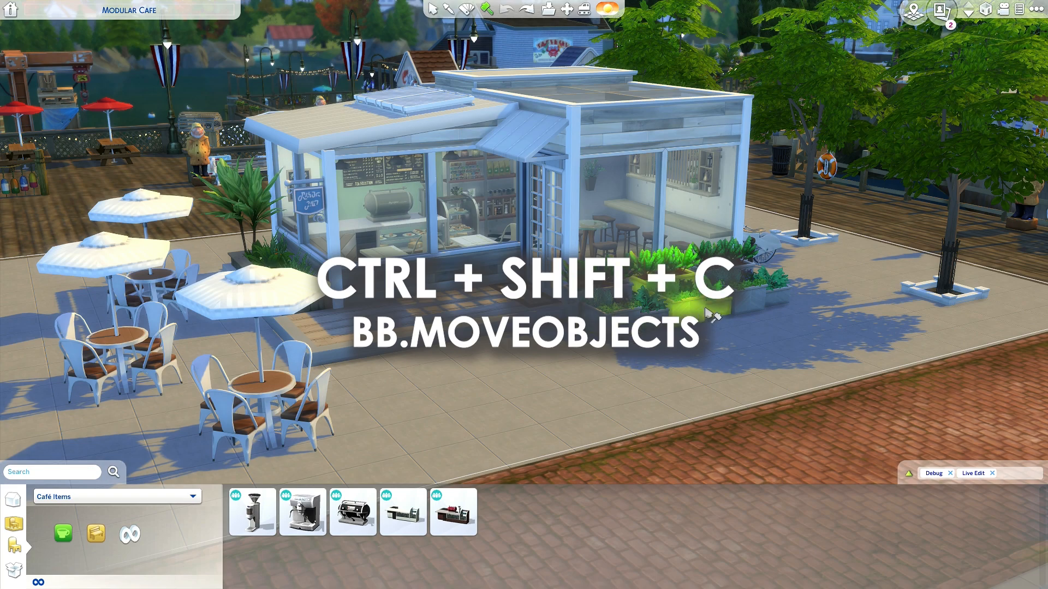
- Delete several concrete planters in front of the café's glazed dining area with the sledgehammer tool
click(755, 297)
click(628, 319)
click(682, 298)
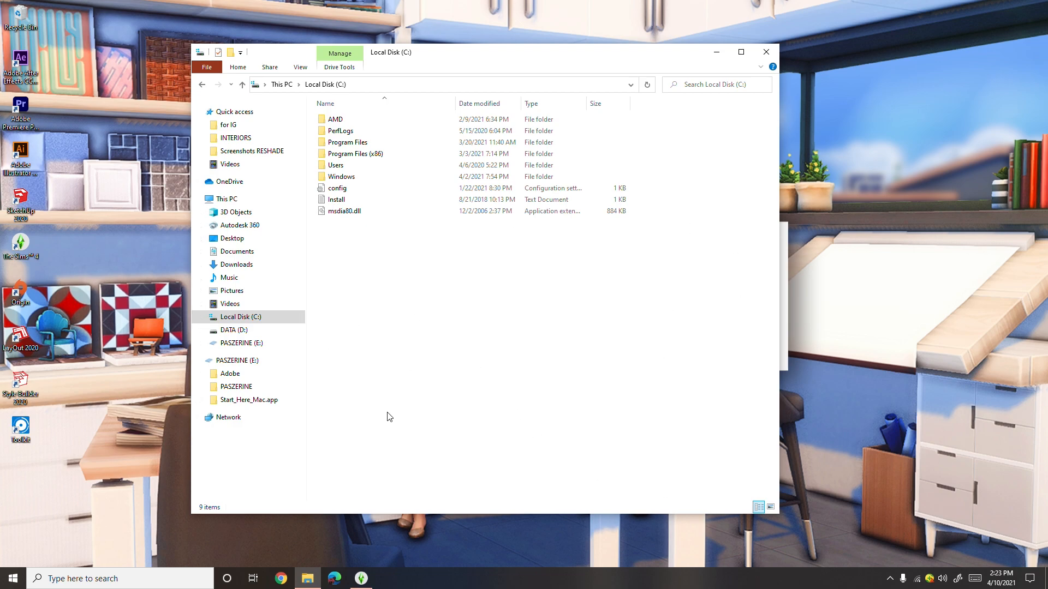
- In File Explorer, open the Steam folder inside Program Files (x86) on Local Disk (C:)
double_click(281, 321)
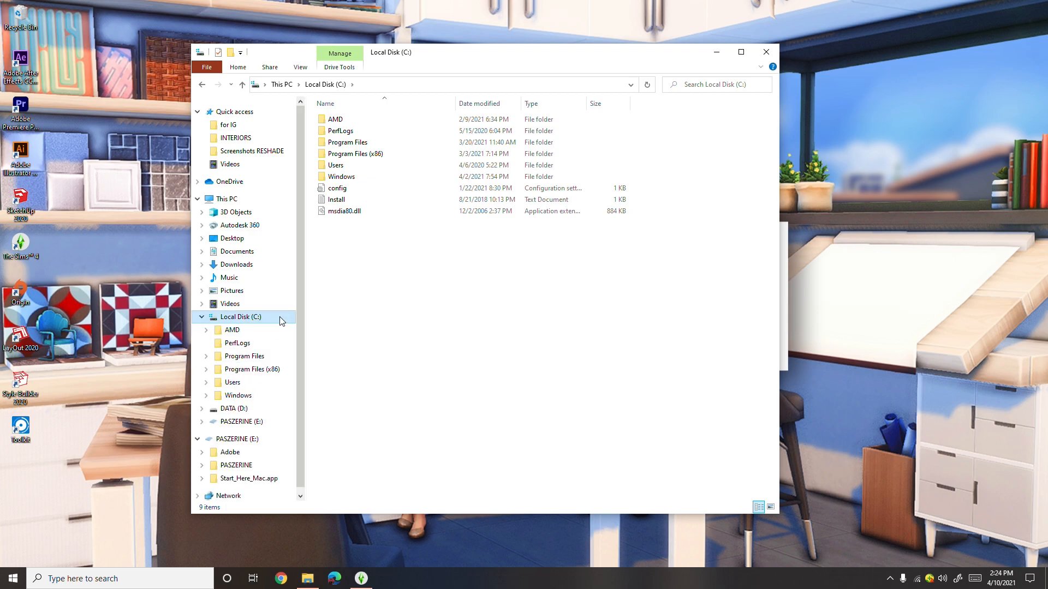
double_click(393, 157)
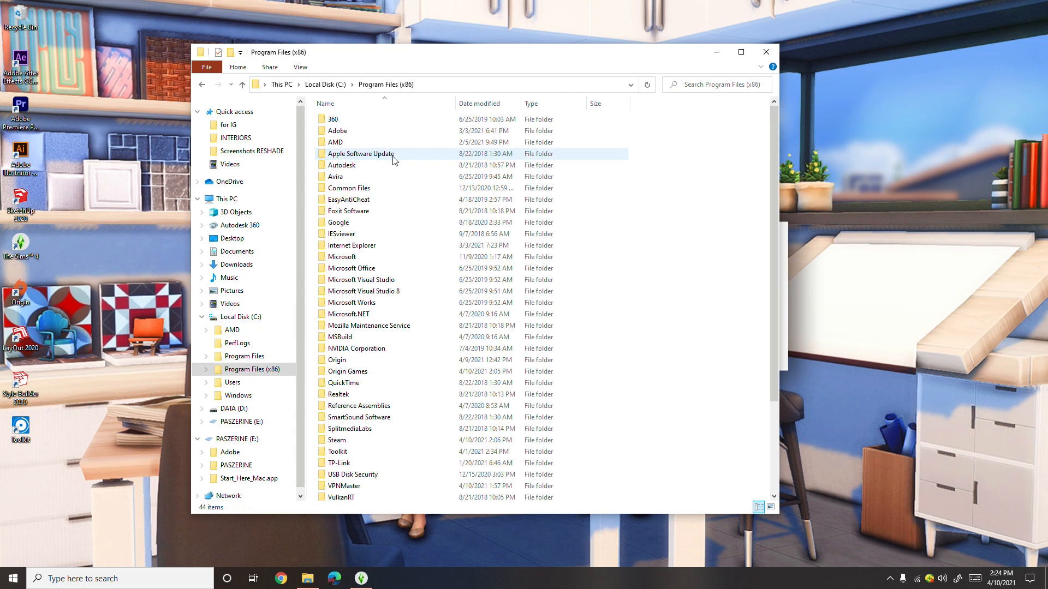
double_click(388, 441)
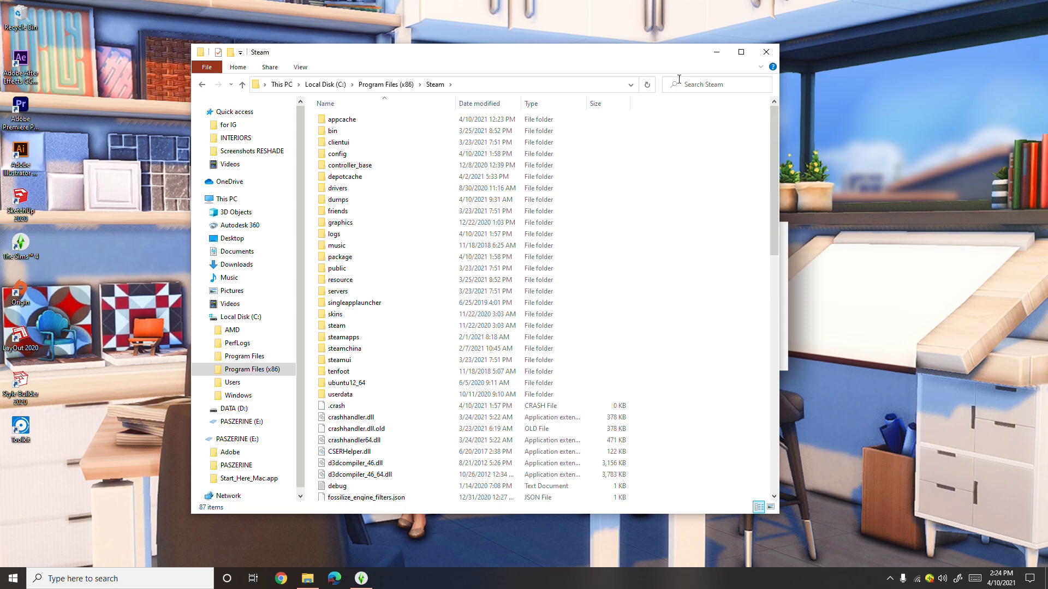
- Search the Steam folder for "sims 4" and open The Sims 4 folder
click(712, 89)
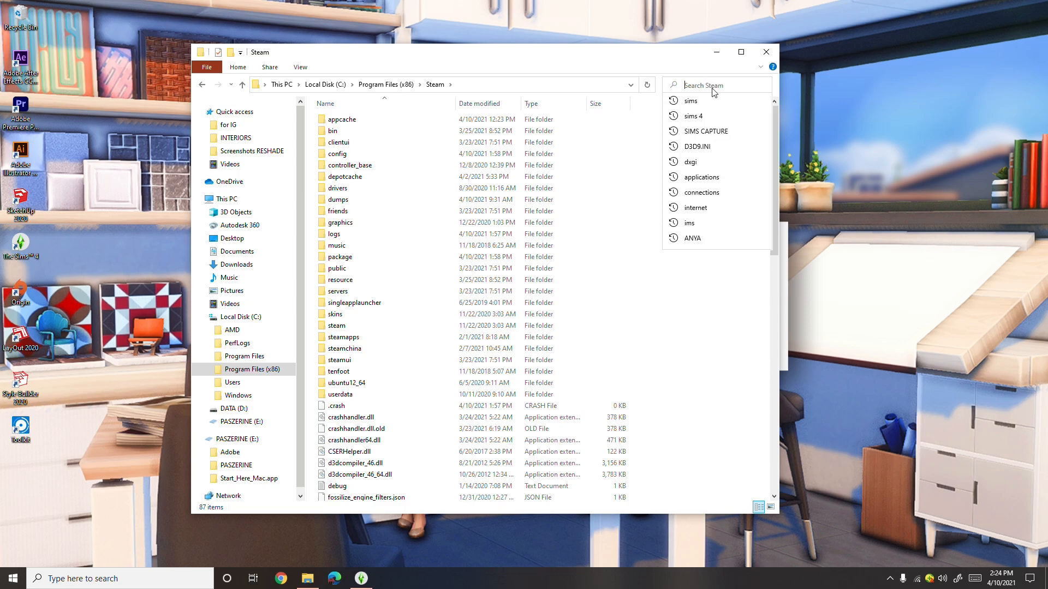
key(alt+Left)
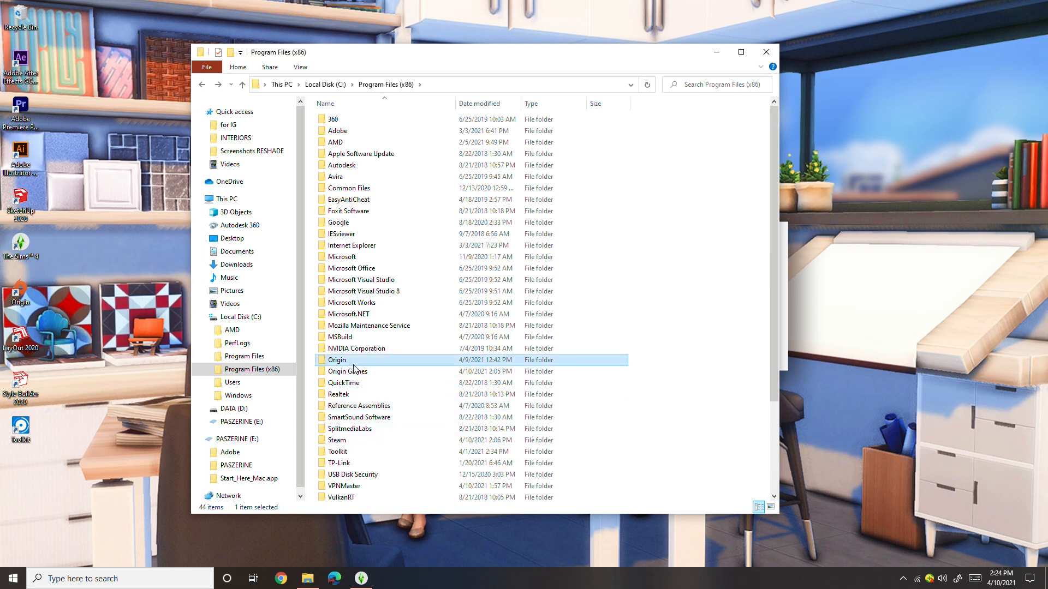
key(alt+Right)
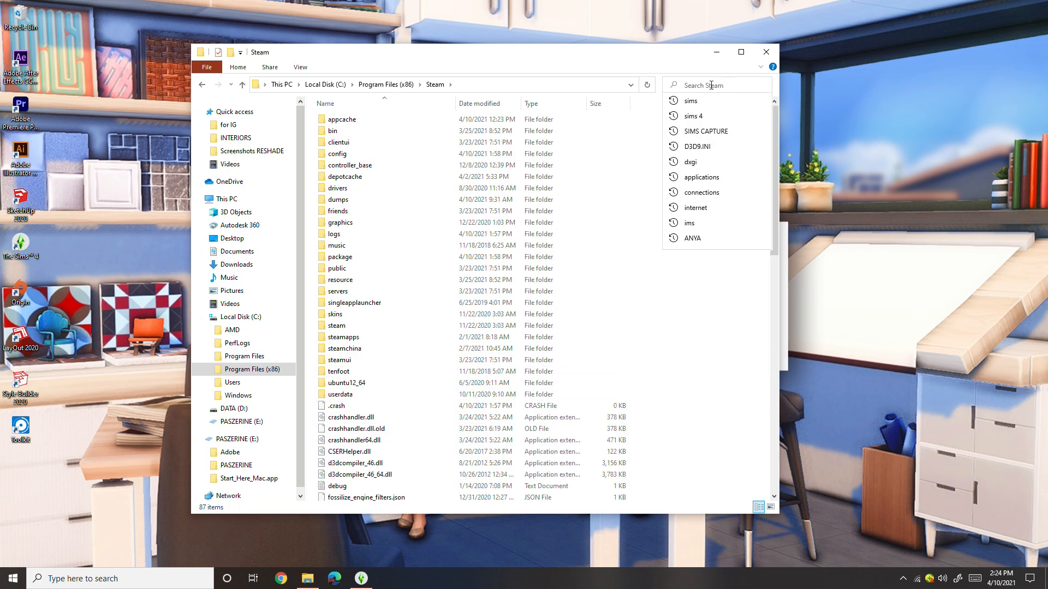
text(sim)
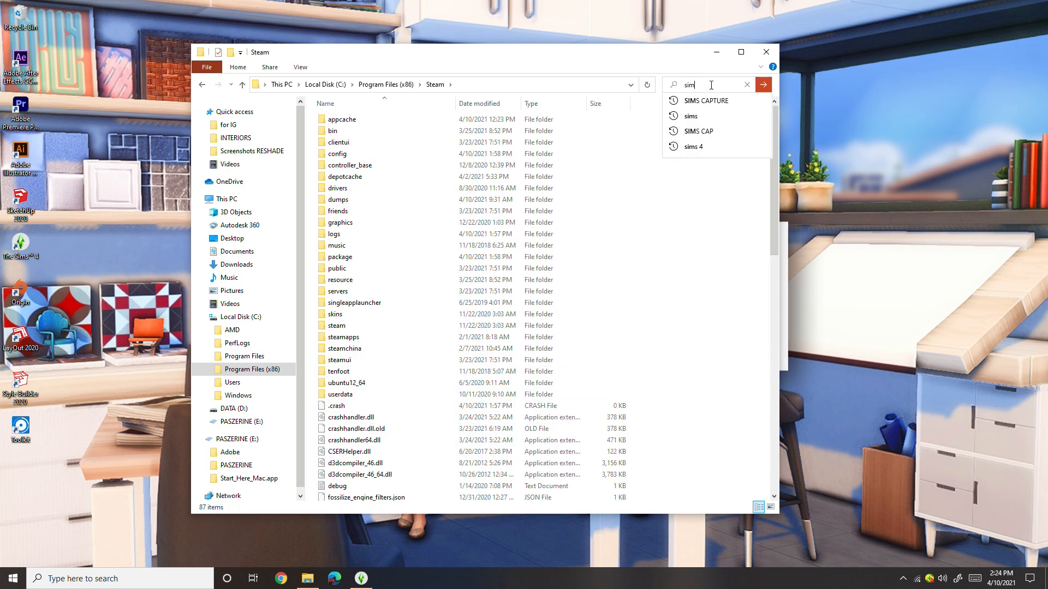
text(s)
click(726, 117)
click(765, 85)
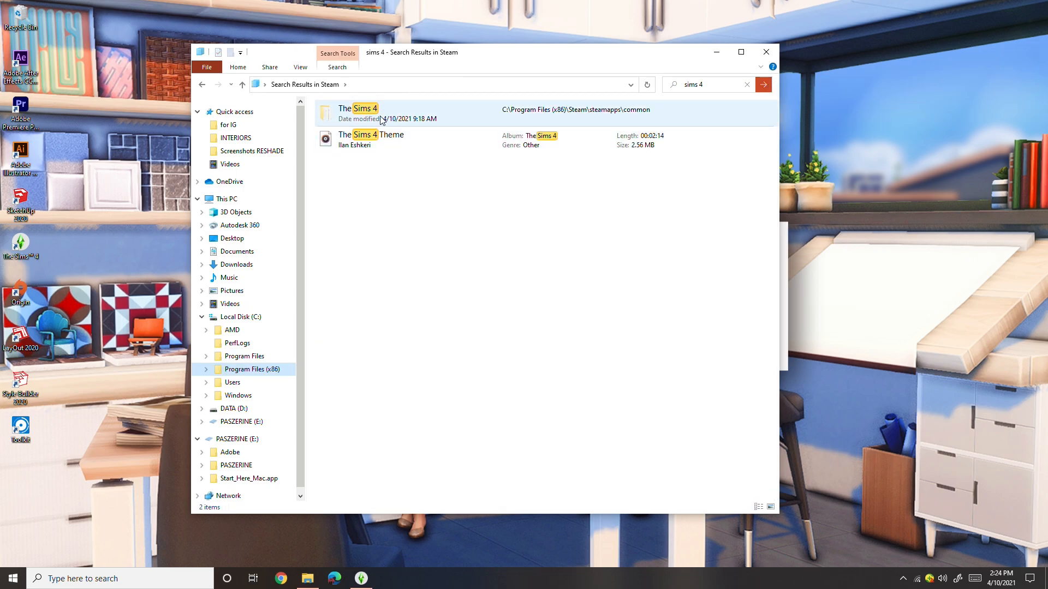
double_click(431, 117)
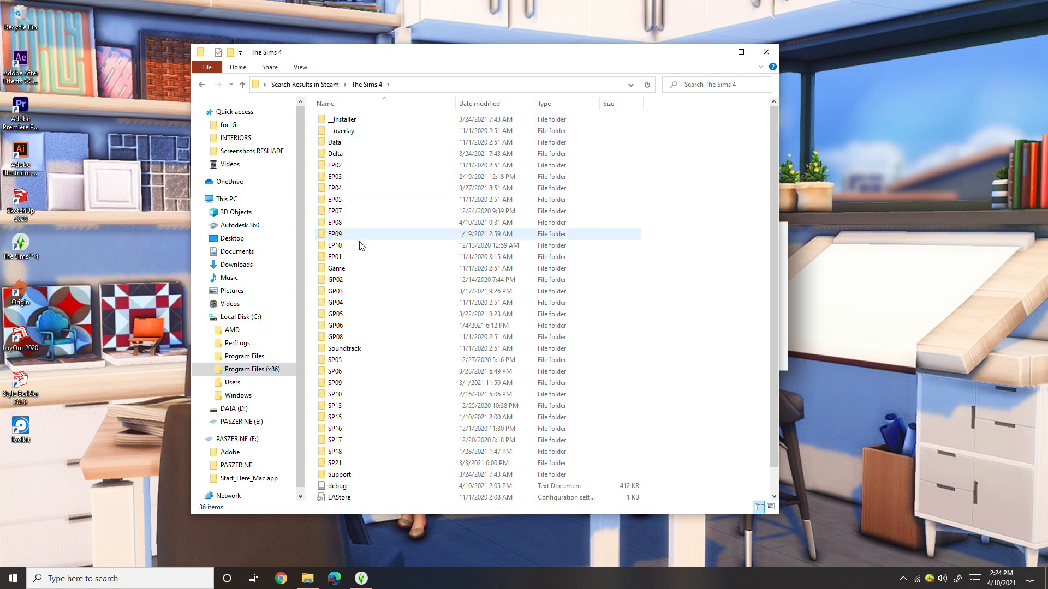
- Open the VideoCamera configuration file from the Game\Bin\res folder in Notepad
double_click(366, 270)
click(355, 122)
double_click(355, 125)
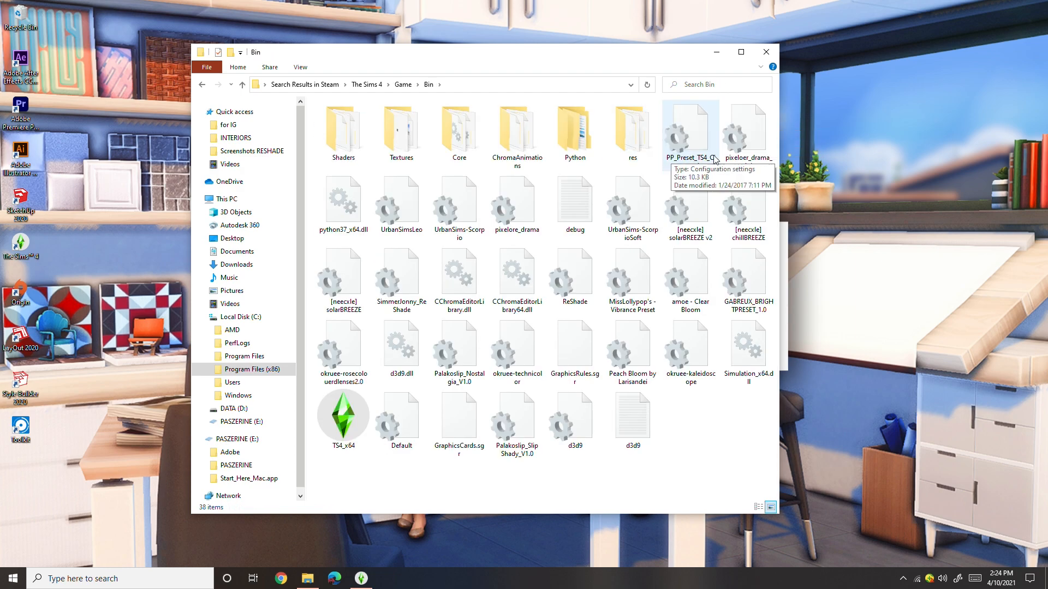
double_click(643, 126)
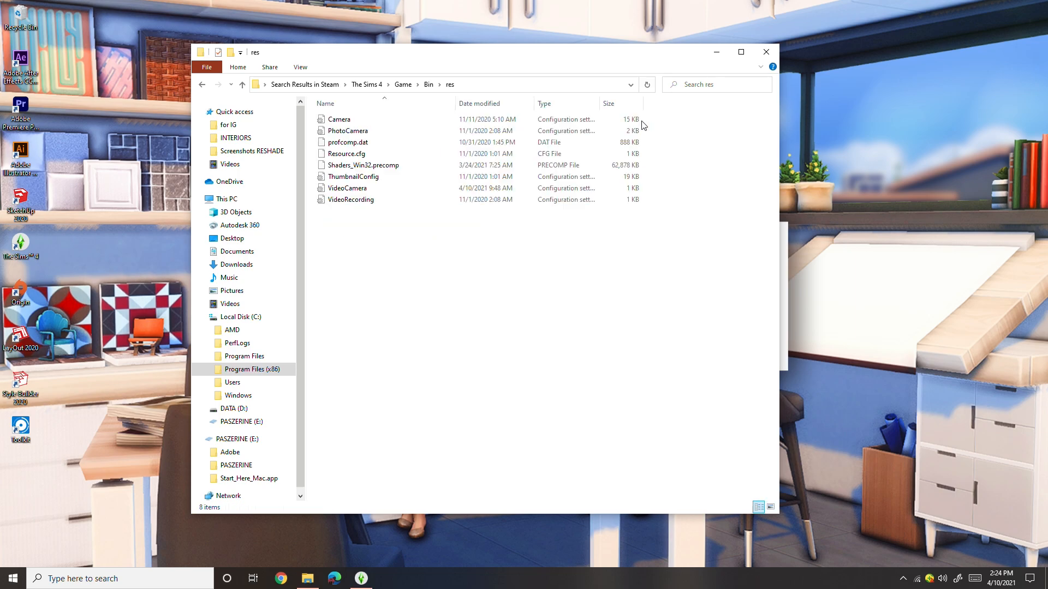
double_click(349, 188)
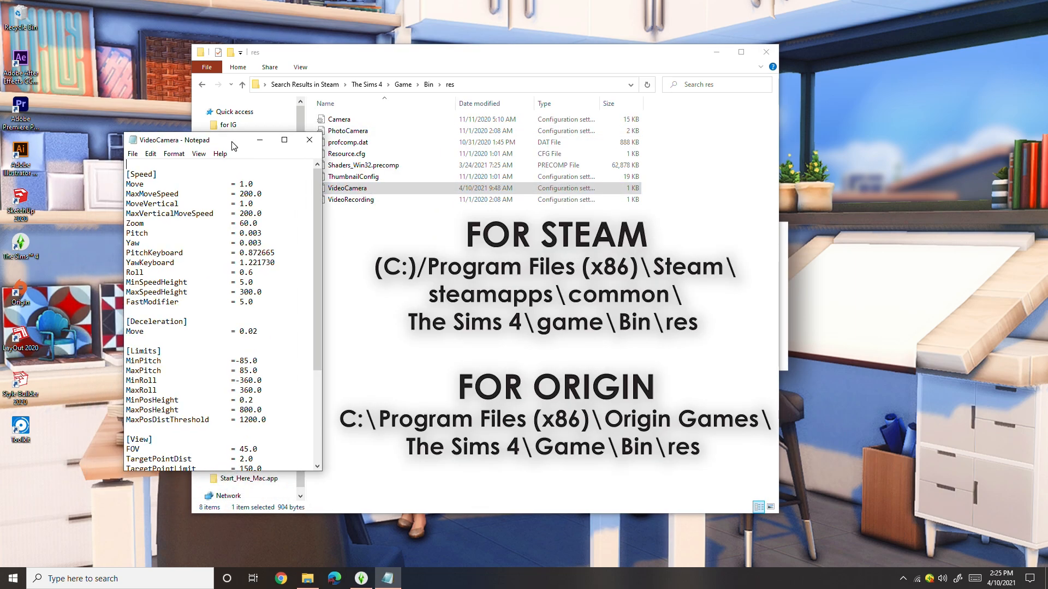
- Examine the interpolator types and times for the default, Camera 5 and Camera 6 parameters in the VideoCamera file
scroll(227, 352, down, 5)
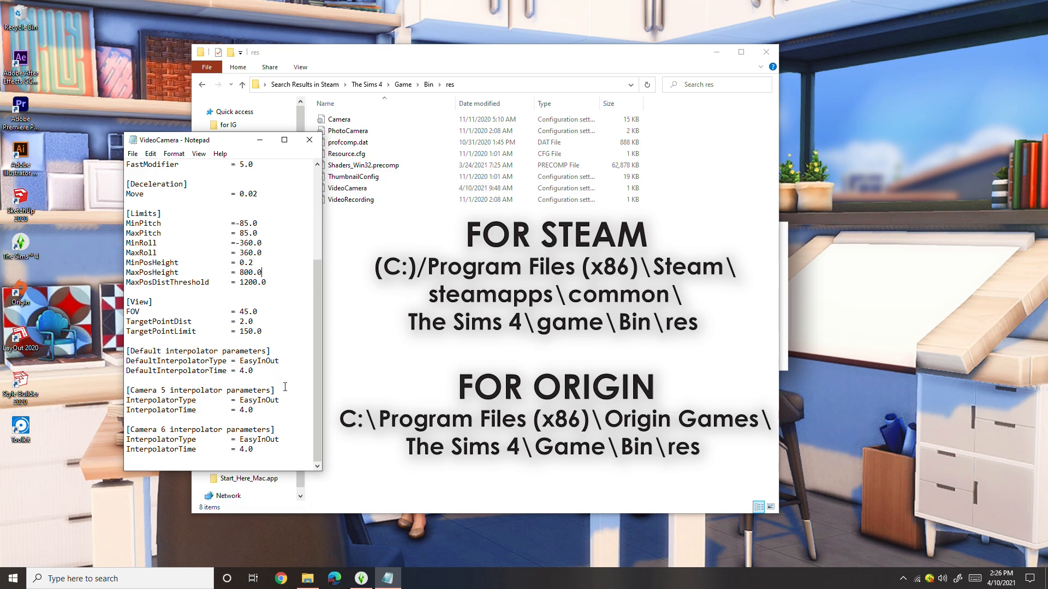
mouse_move(267, 449)
mouse_down()
mouse_move(244, 448)
mouse_move(260, 448)
mouse_up()
drag(469, 457, 438, 458)
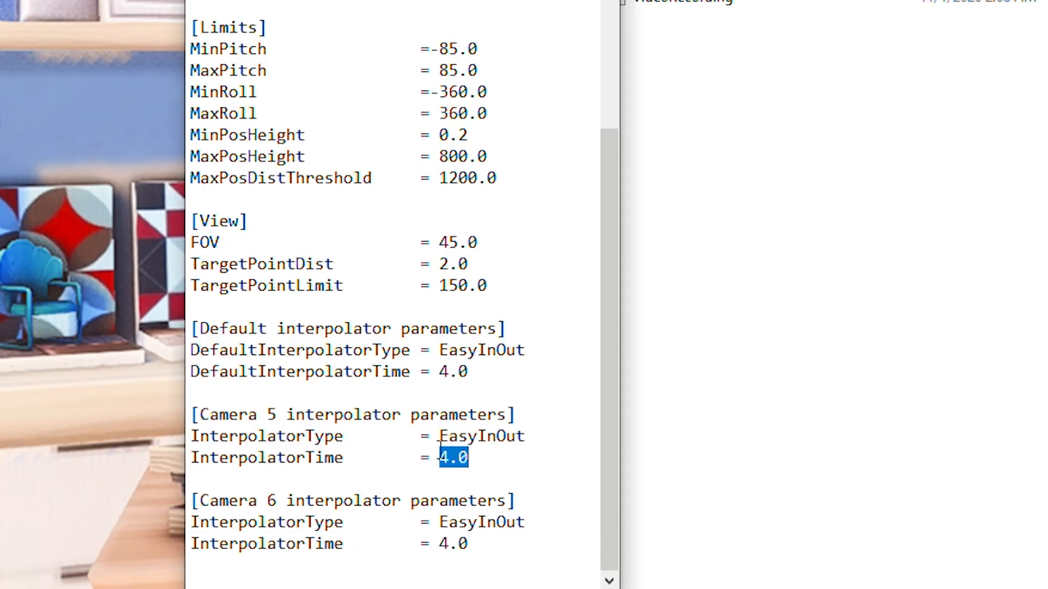
click(473, 416)
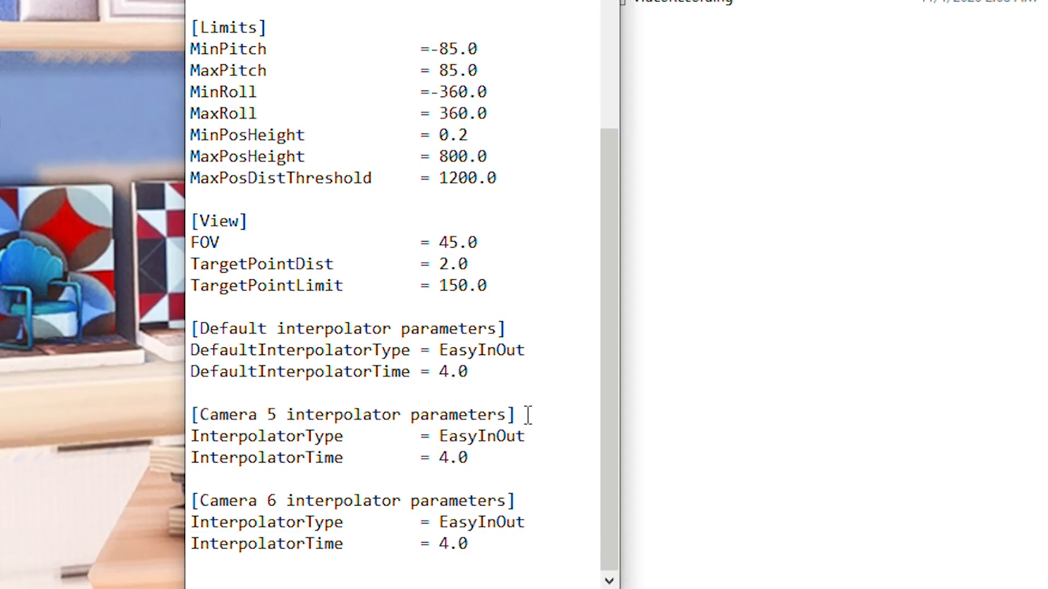
drag(537, 356, 439, 352)
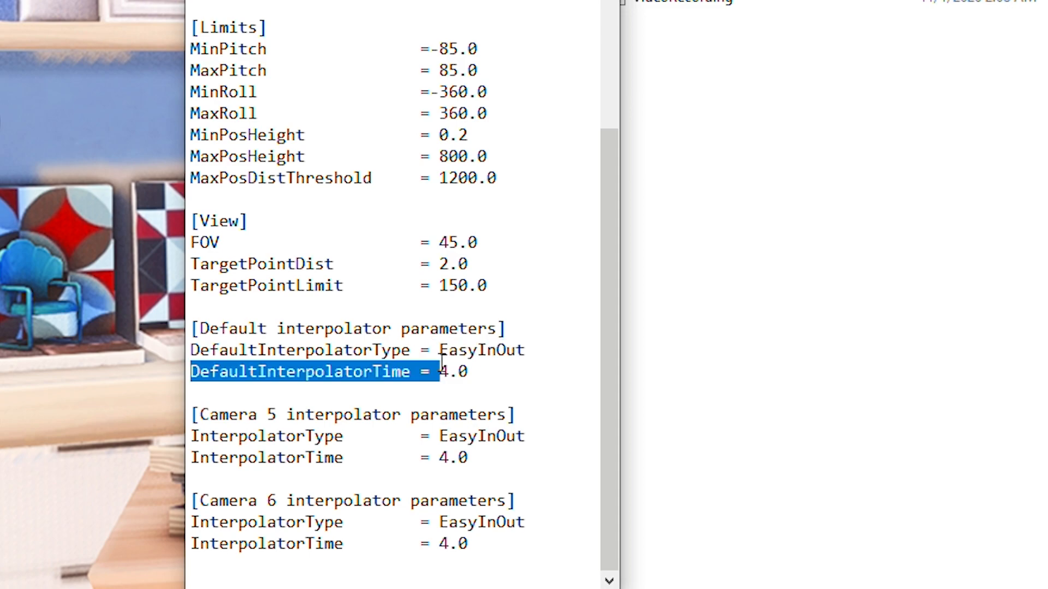
drag(526, 437, 438, 437)
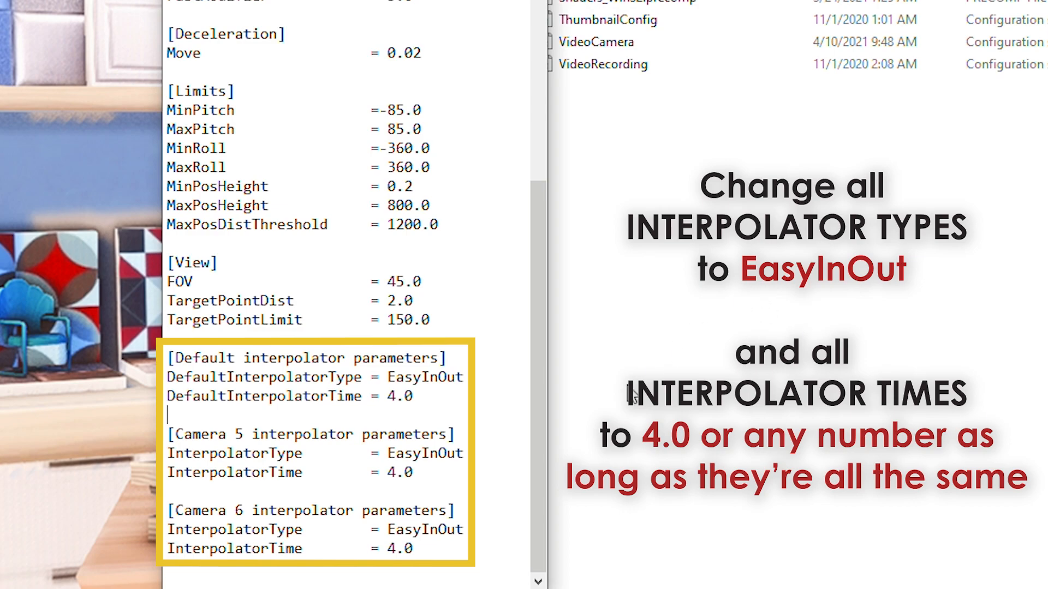
- Set DefaultInterpolatorTime to 4.0 under the default interpolator parameters
drag(397, 394, 390, 395)
text(4)
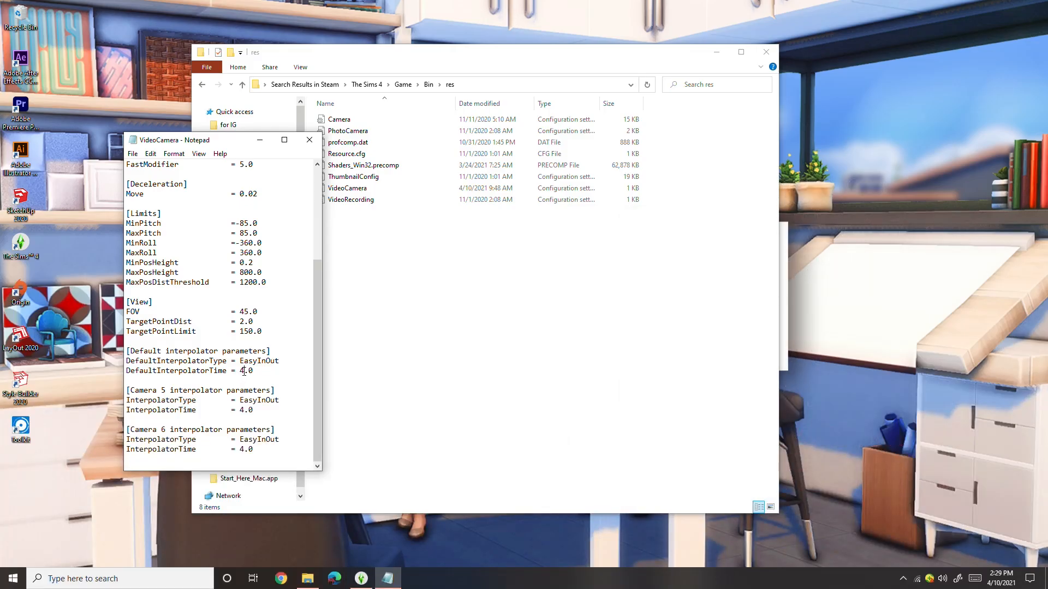
key(shift+Left)
drag(242, 371, 257, 375)
click(241, 372)
key(Right)
drag(244, 373, 239, 373)
click(245, 375)
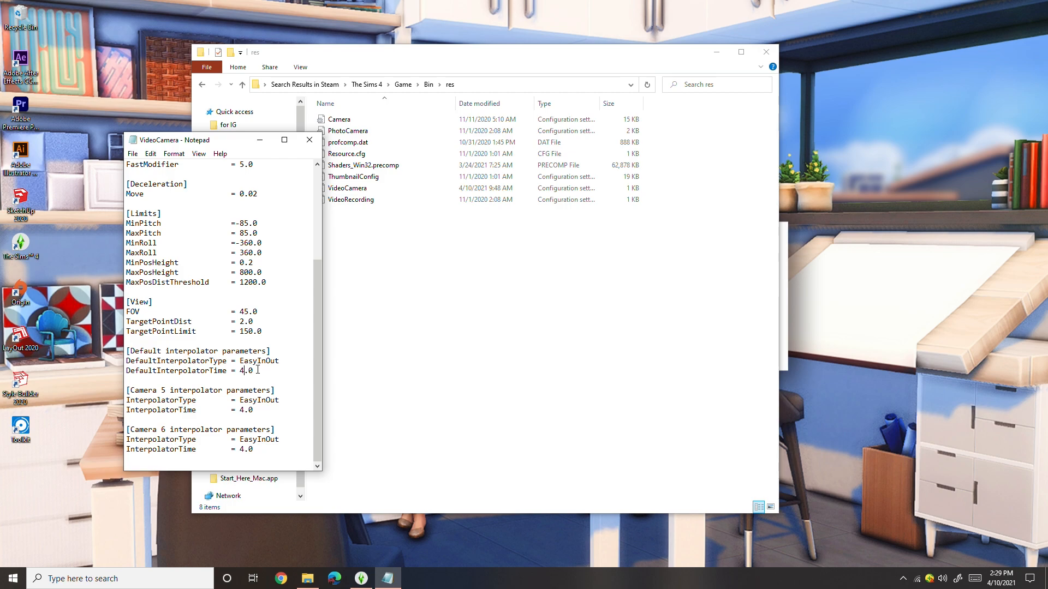
- Save the VideoCamera file and close it
click(132, 154)
click(200, 203)
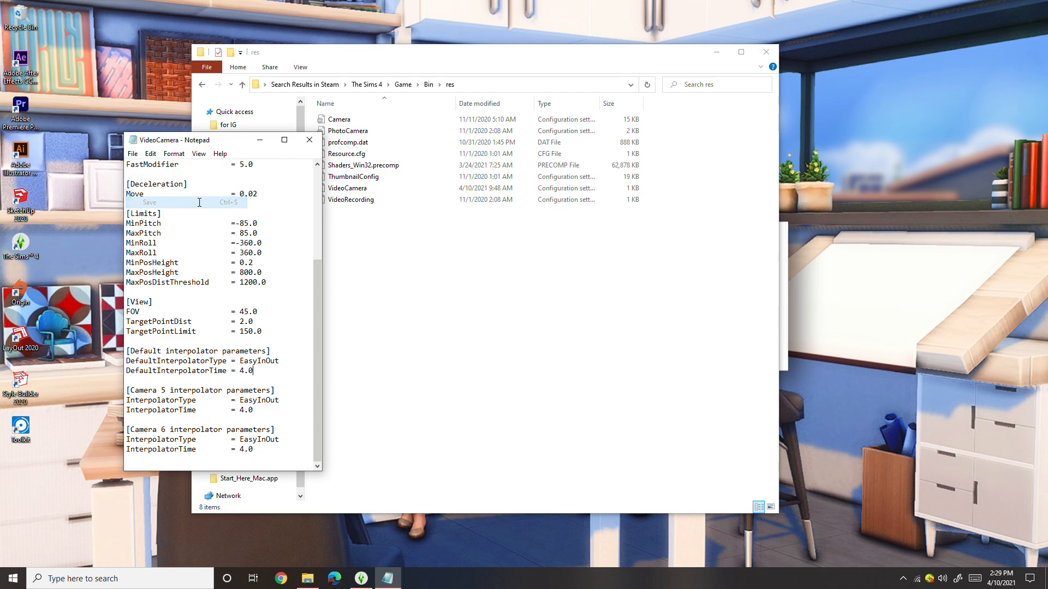
click(310, 140)
- Switch back to The Sims 4 and lower the displayed level to expose the café's interior from above
click(366, 577)
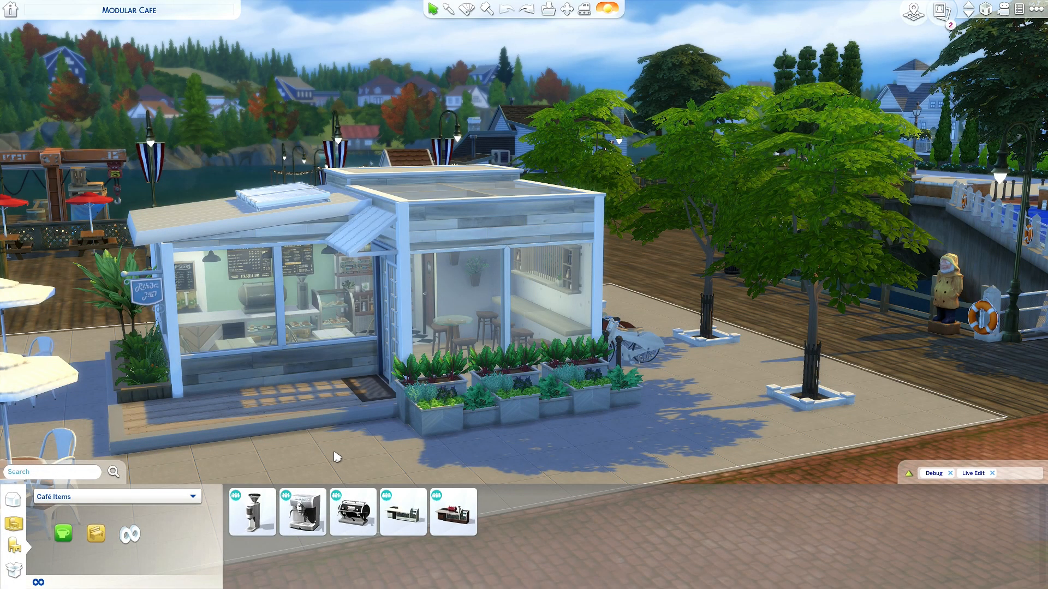
drag(350, 466, 351, 463)
drag(740, 303, 767, 241)
scroll(718, 343, up, 5)
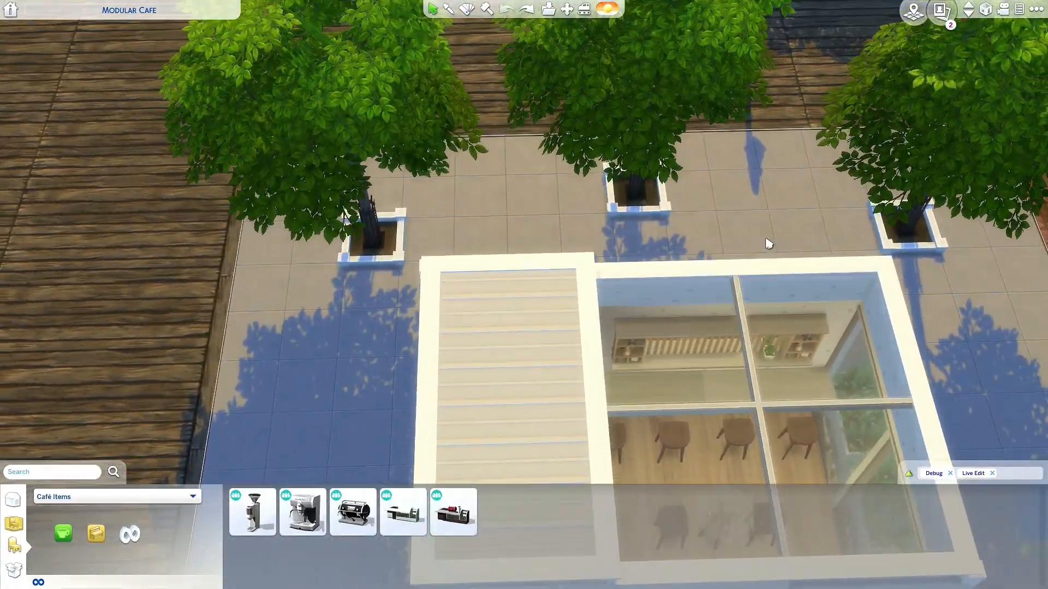
scroll(766, 242, down, 5)
drag(660, 348, 682, 349)
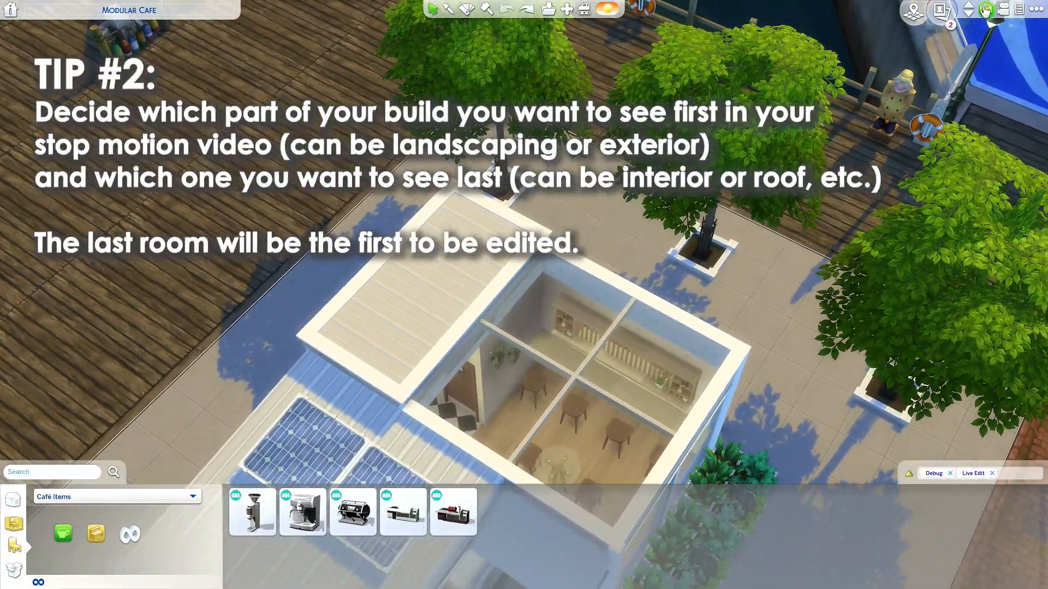
click(968, 13)
scroll(372, 434, up, 3)
scroll(397, 428, down, 3)
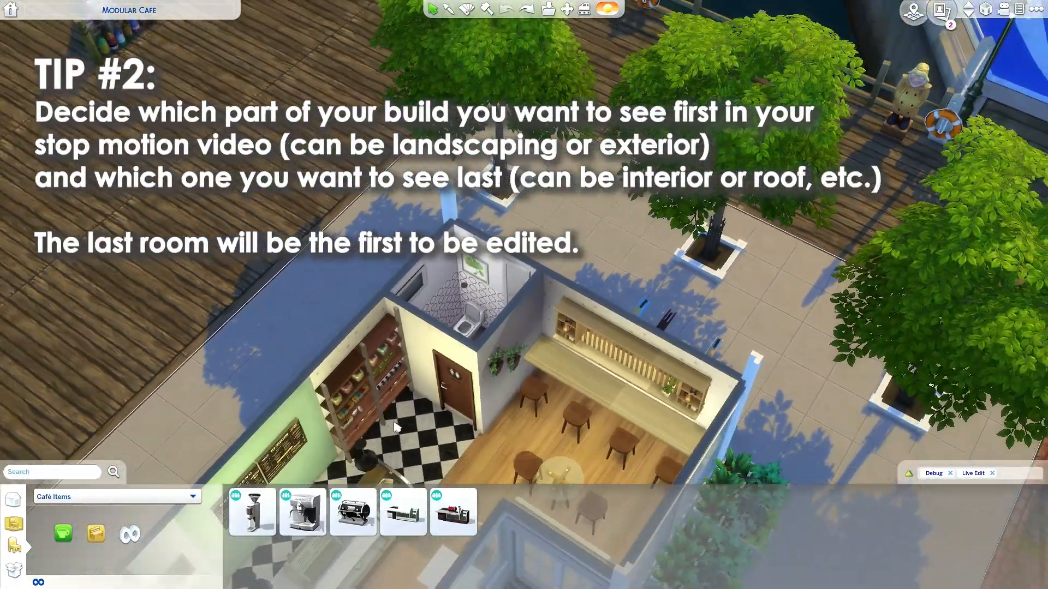
- Frame the café's bathroom from directly overhead and enter free camera mode
scroll(397, 428, up, 5)
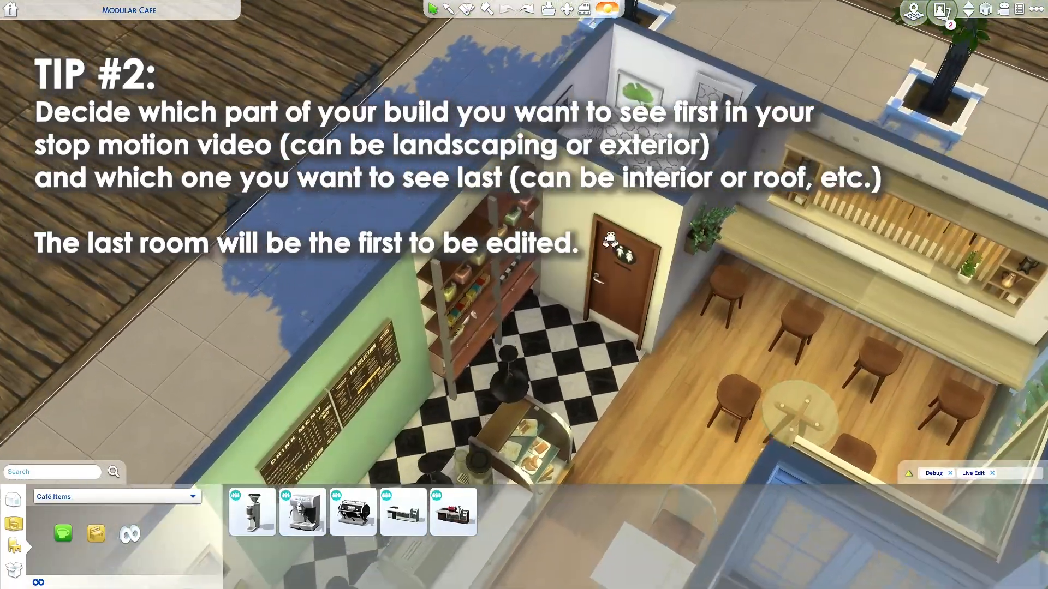
drag(610, 240, 740, 367)
scroll(708, 318, up, 2)
drag(708, 318, 541, 368)
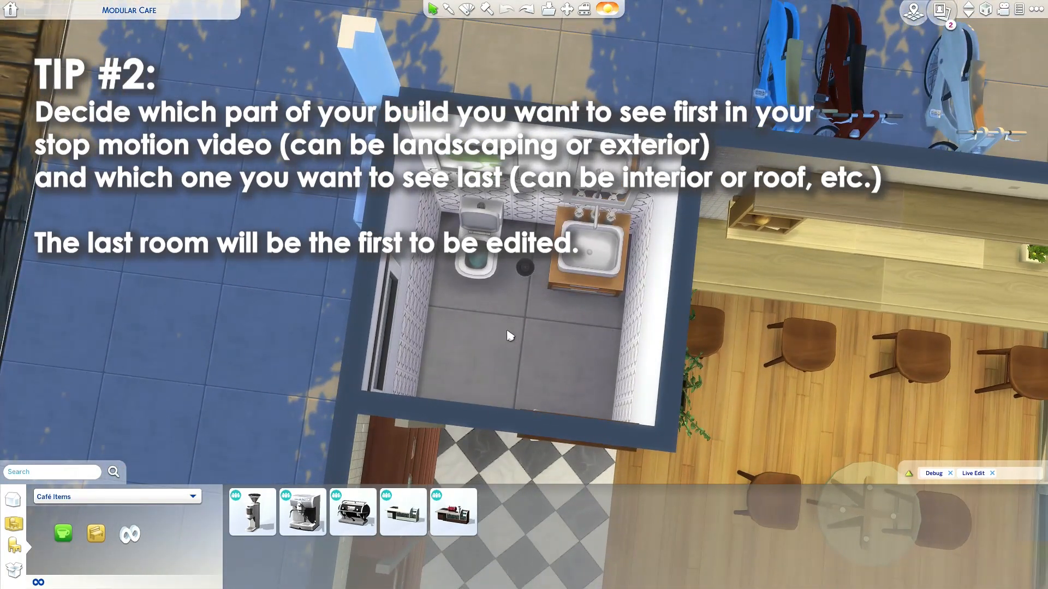
scroll(535, 363, down, 3)
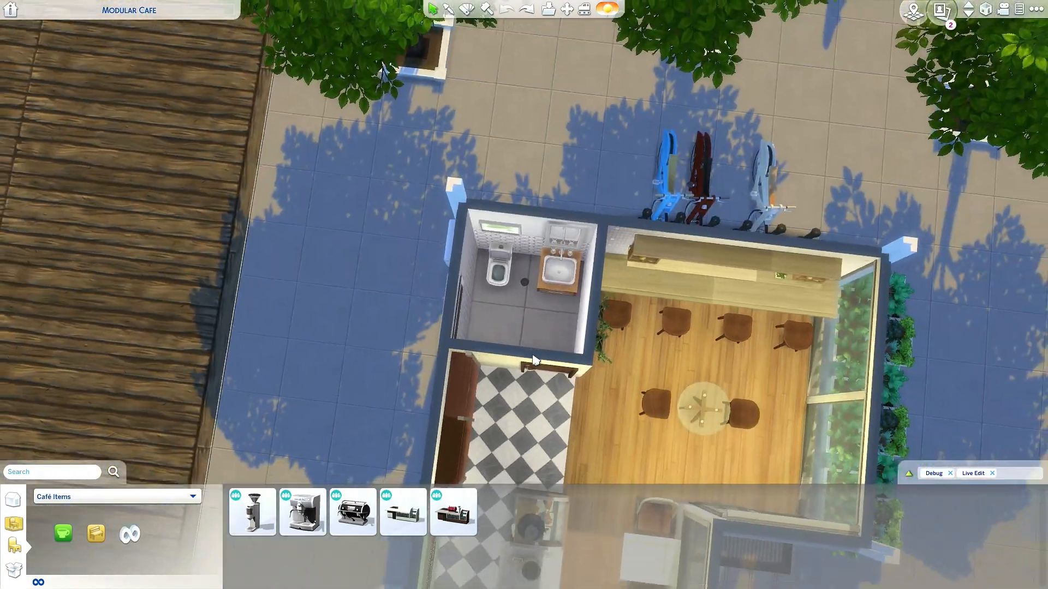
scroll(535, 360, down, 3)
drag(548, 386, 634, 332)
scroll(476, 358, down, 4)
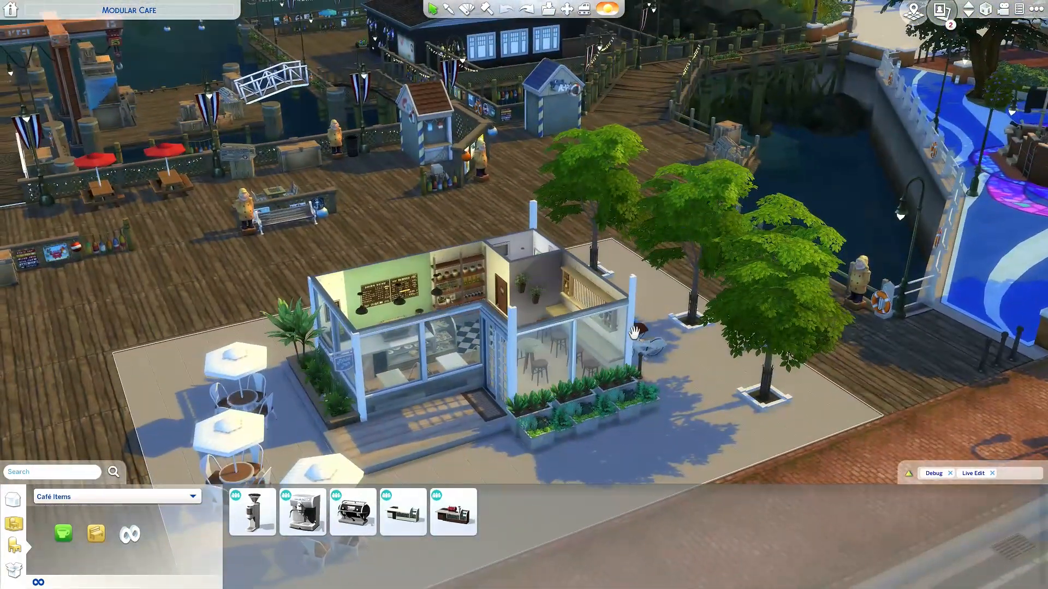
scroll(634, 332, down, 4)
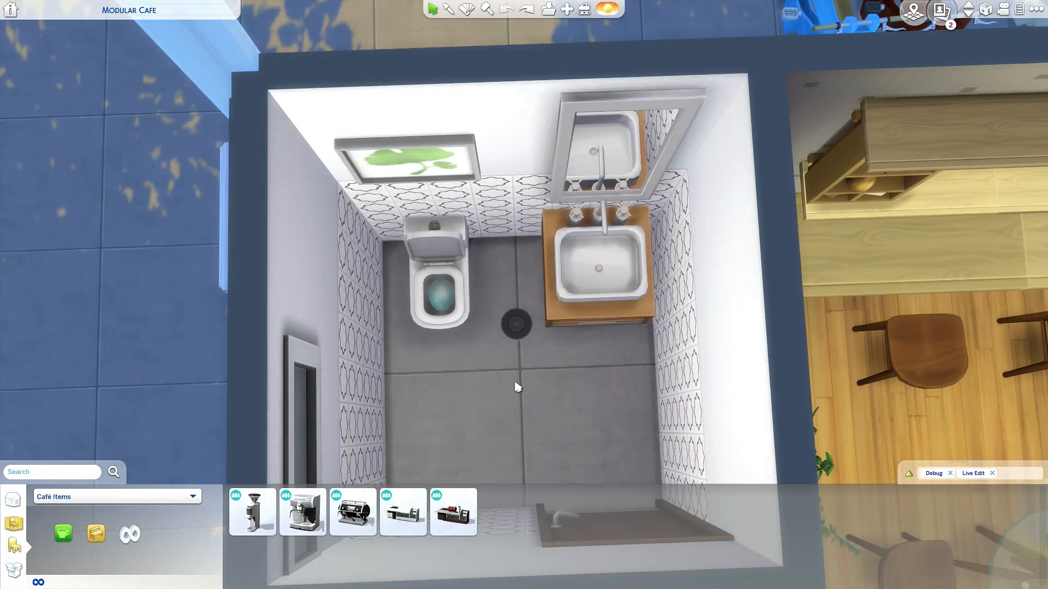
scroll(521, 391, down, 1)
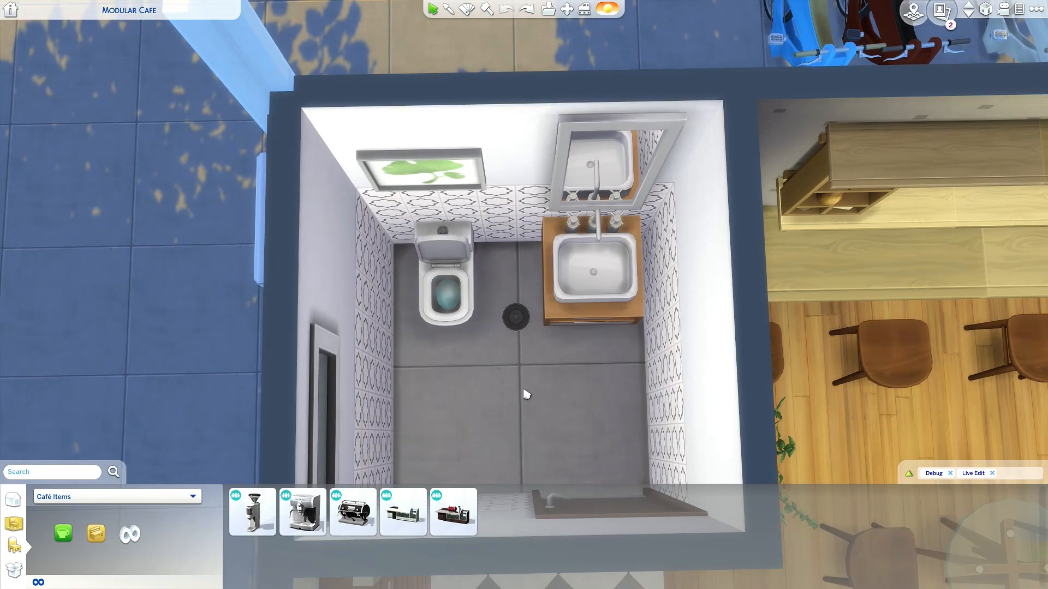
key(Tab)
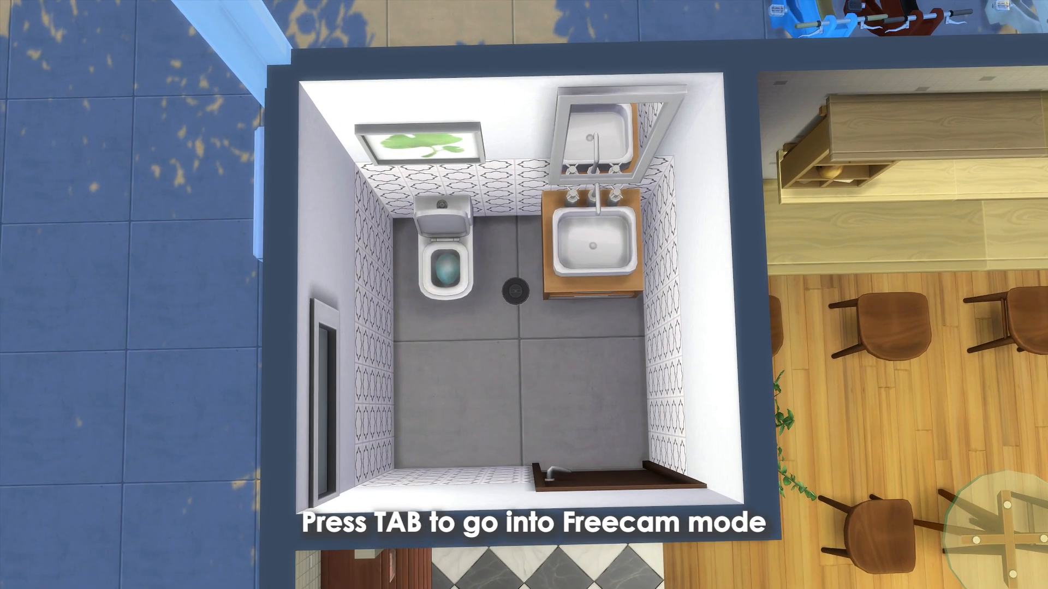
- Fine-tune the free camera's zoom until the whole bathroom fits in the overhead frame
key(x)
key(z)
key(x)
key(z)
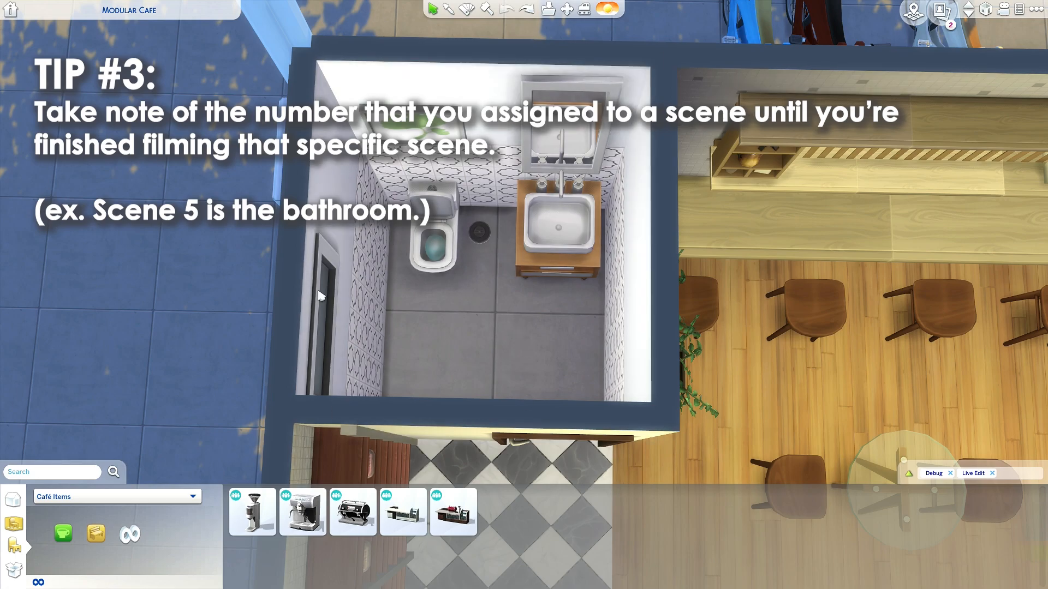
- Test the saved scene 5 camera by moving away from the bathroom and recalling that view
scroll(516, 401, down, 2)
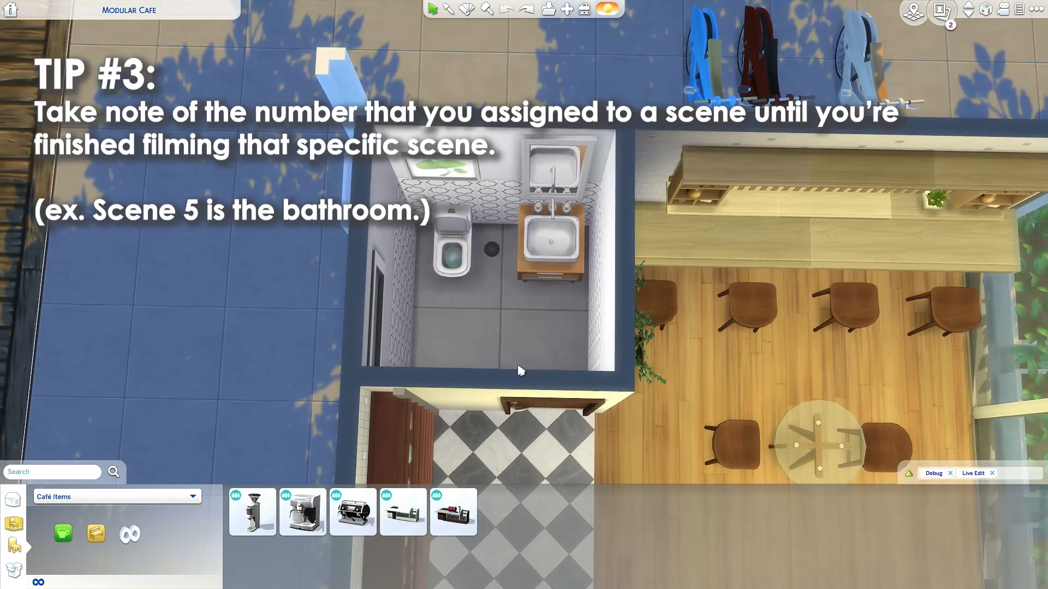
scroll(520, 371, up, 2)
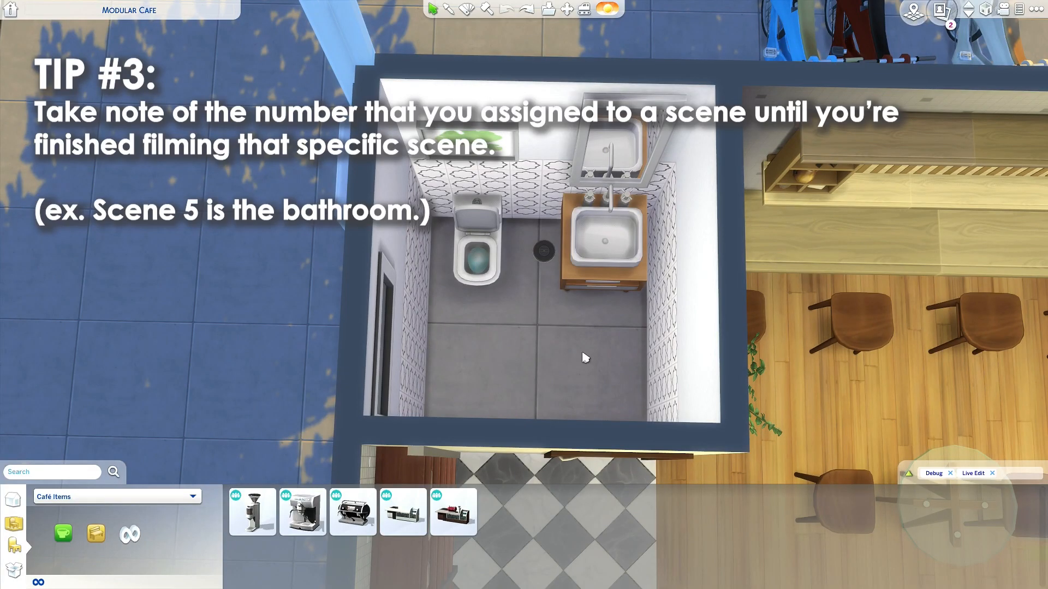
scroll(582, 350, up, 2)
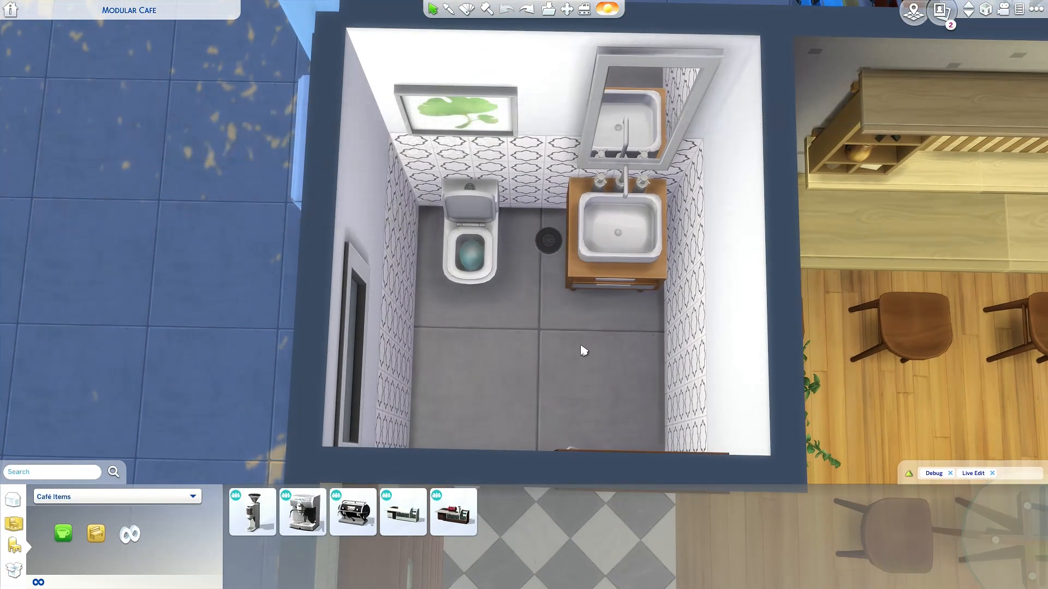
key(5)
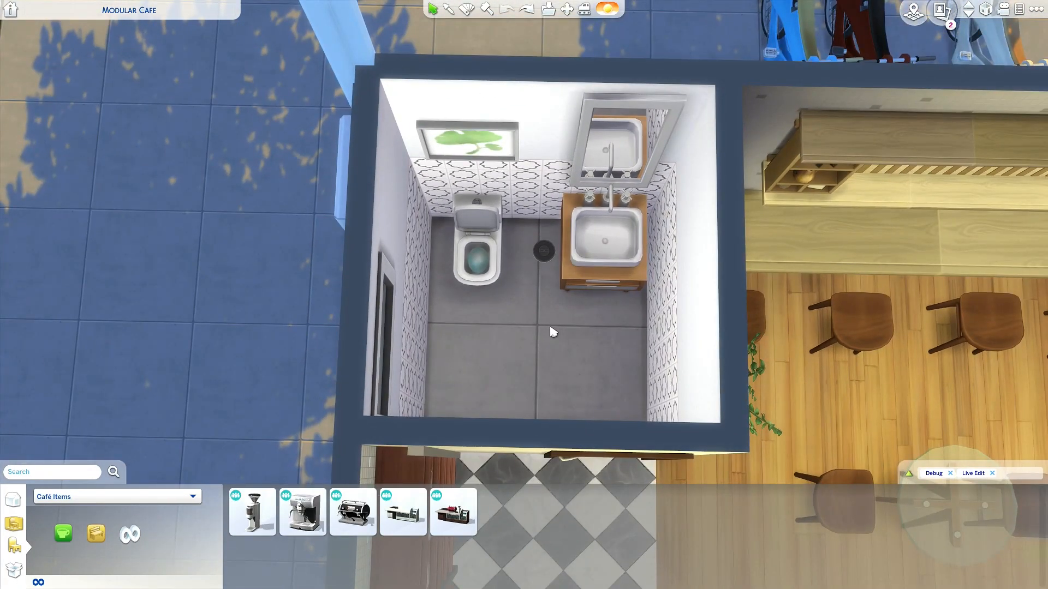
drag(551, 328, 534, 317)
key(5)
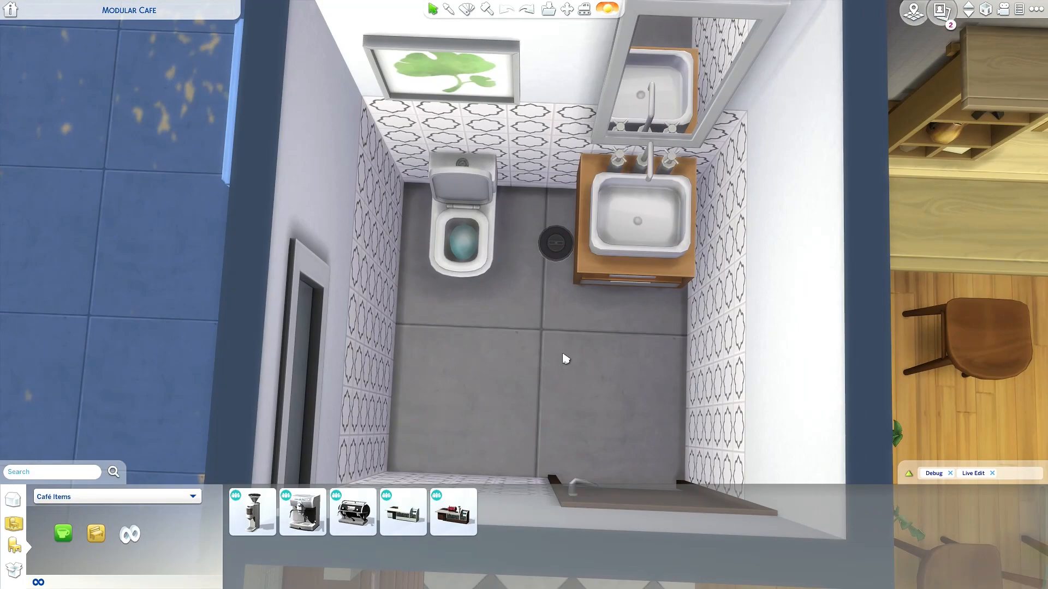
- Examine the bathroom and the café around it from several distances and angles
scroll(574, 354, down, 1)
drag(578, 361, 578, 360)
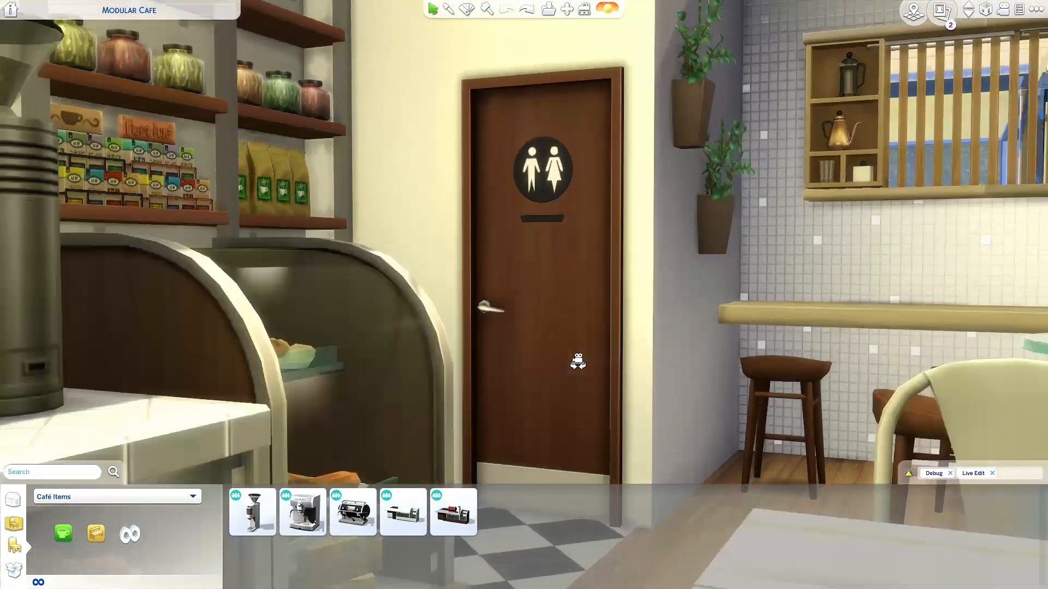
scroll(568, 317, down, 2)
scroll(568, 317, up, 2)
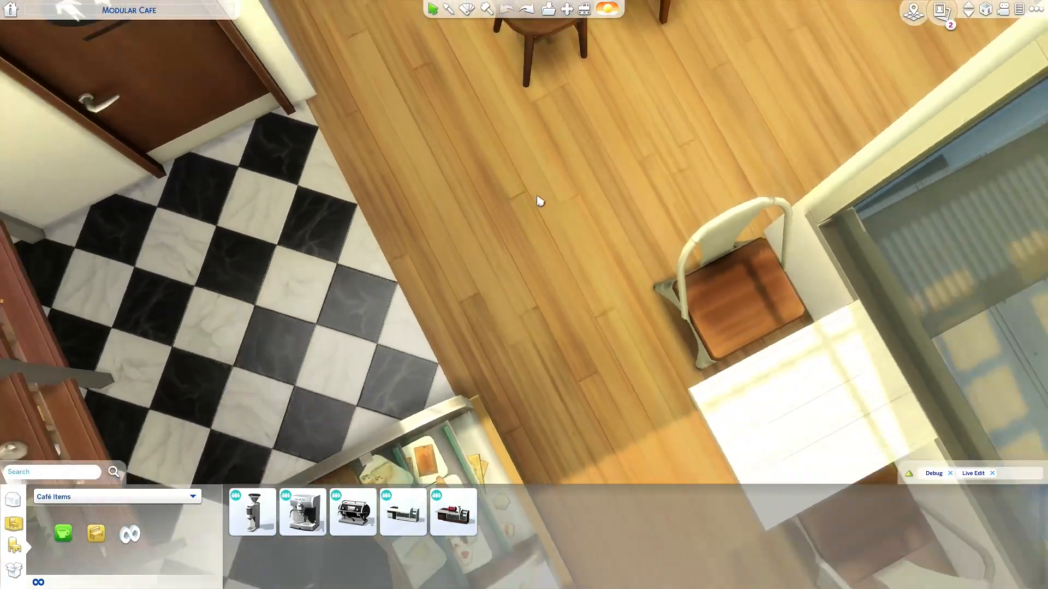
scroll(540, 201, down, 5)
scroll(496, 276, up, 2)
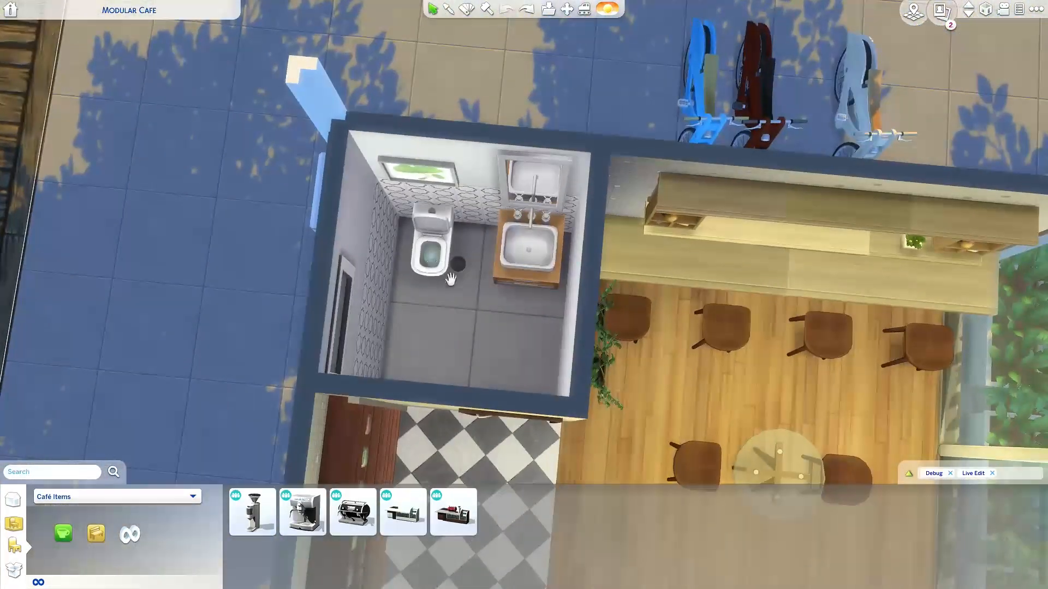
scroll(455, 342, up, 2)
scroll(455, 342, up, 1)
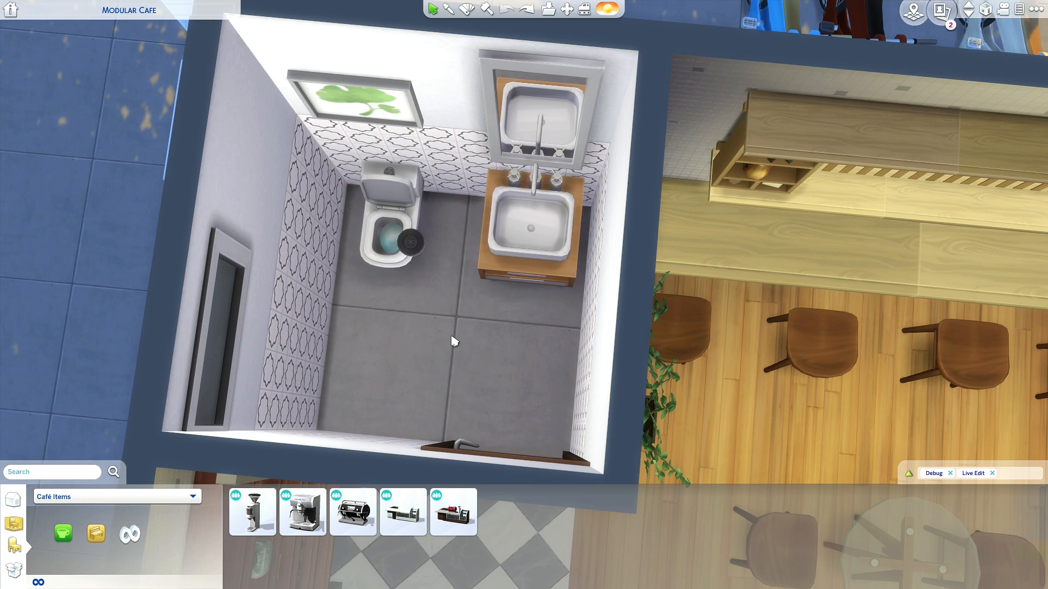
scroll(590, 412, down, 2)
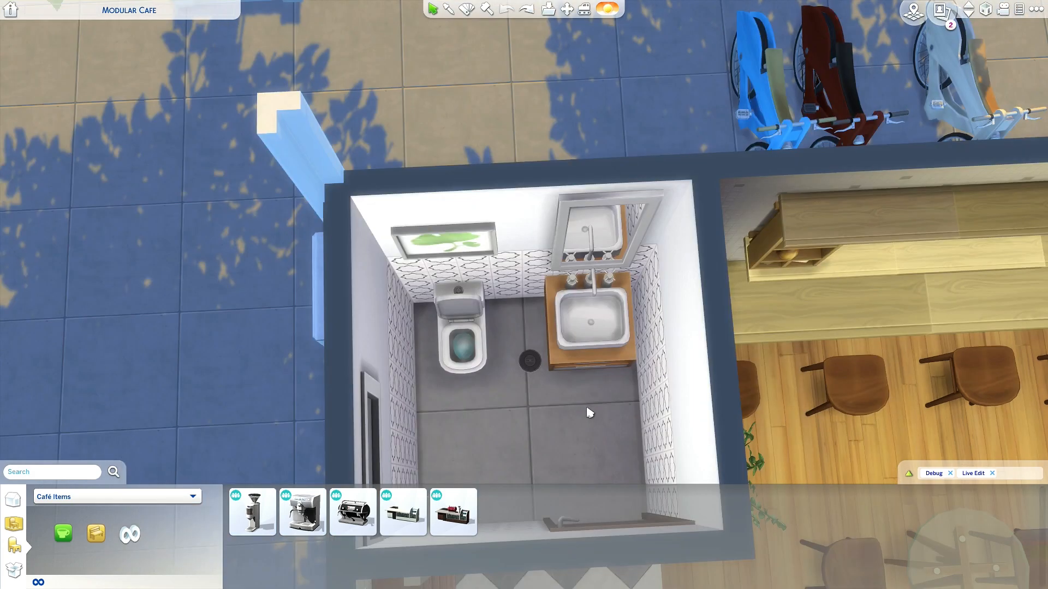
- Demolish the bathroom's wall picture, mirror and sink counter with the Sledgehammer
scroll(591, 414, up, 3)
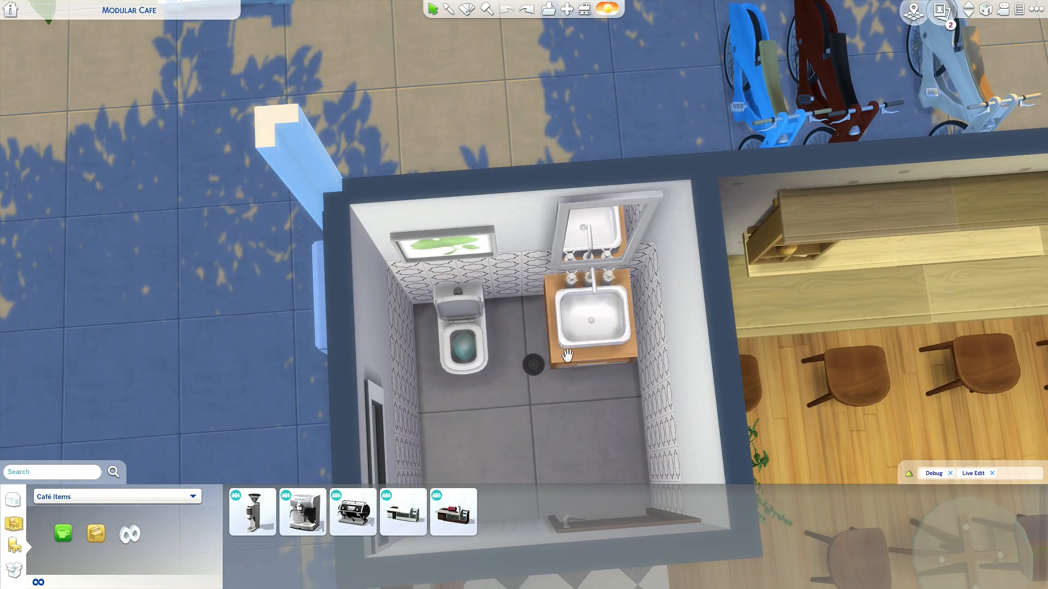
click(488, 10)
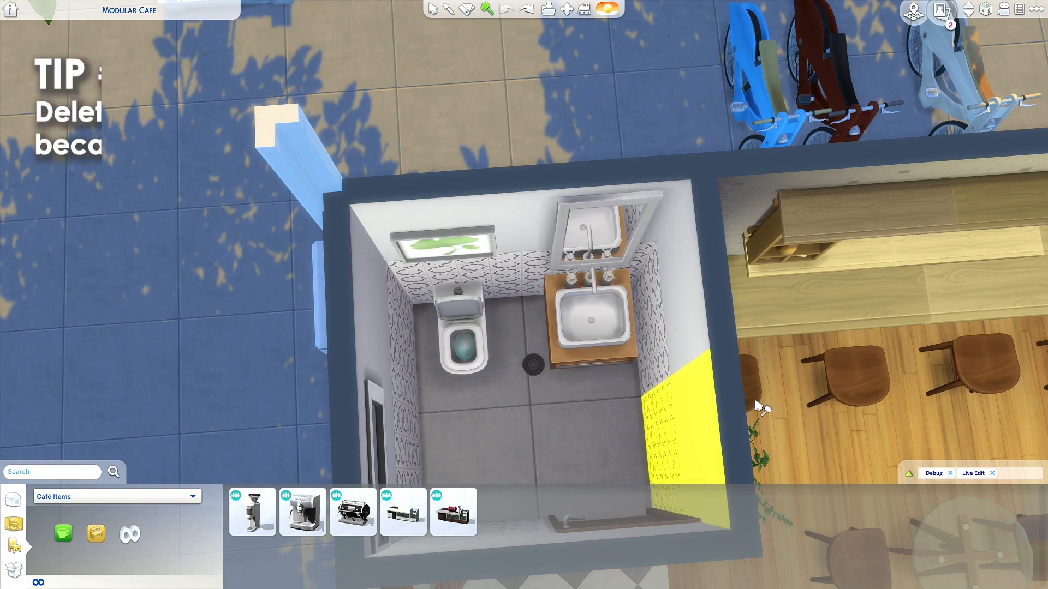
key(d)
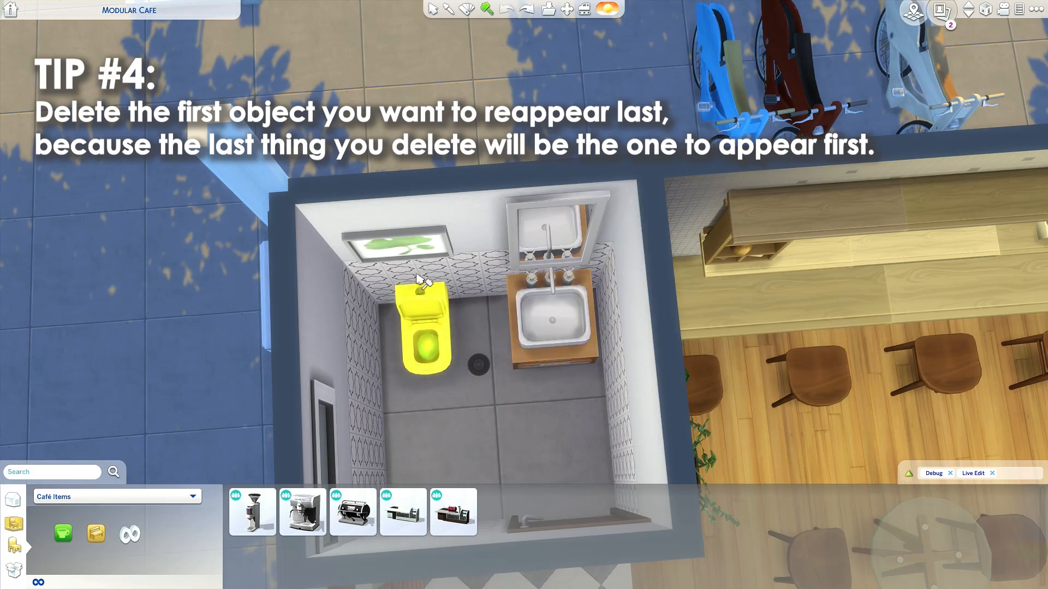
click(398, 248)
click(541, 234)
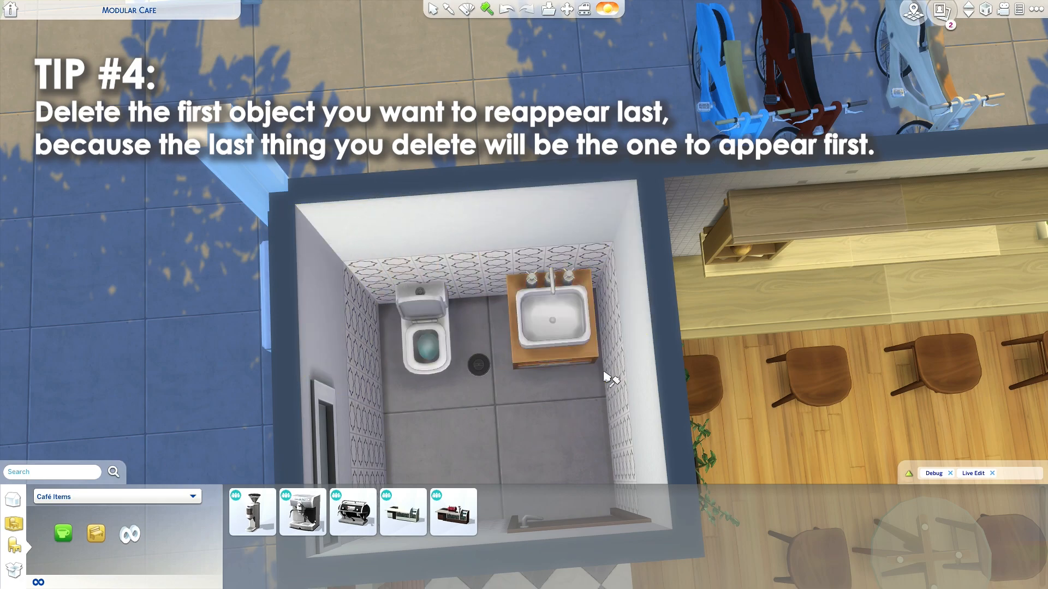
scroll(548, 436, down, 2)
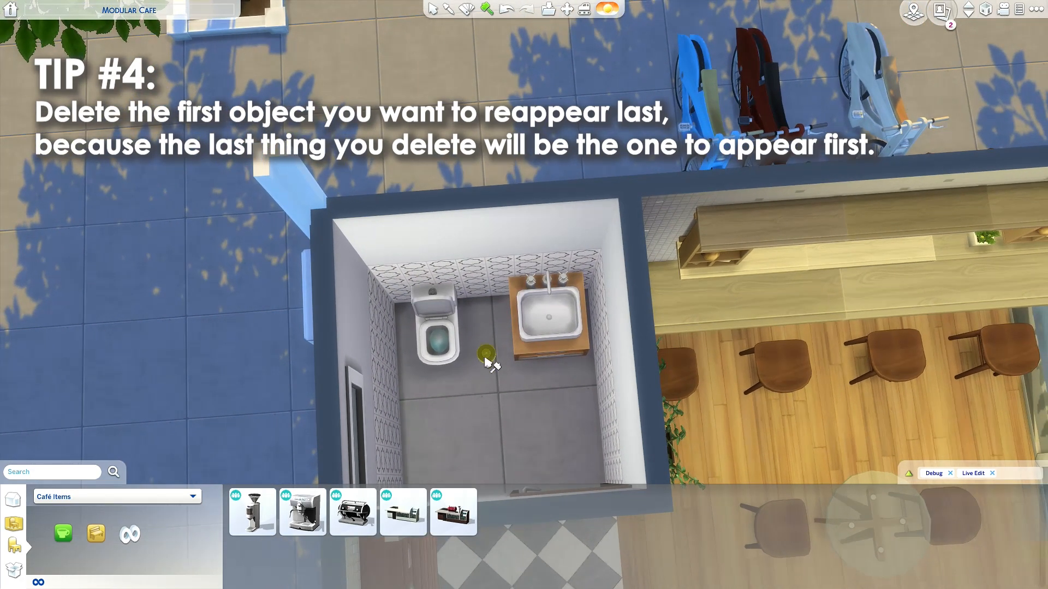
scroll(491, 366, up, 3)
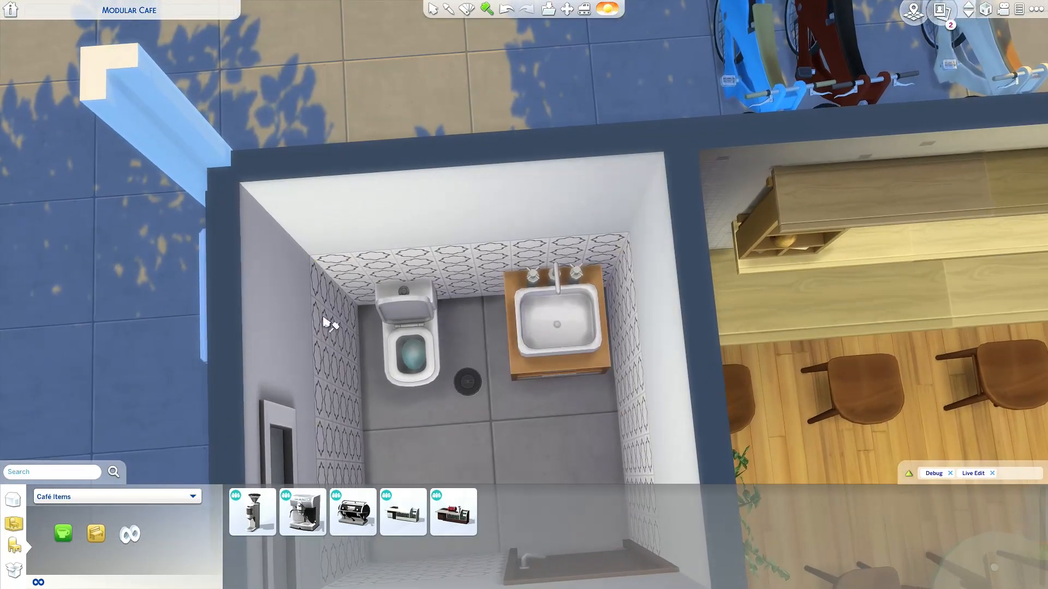
click(551, 352)
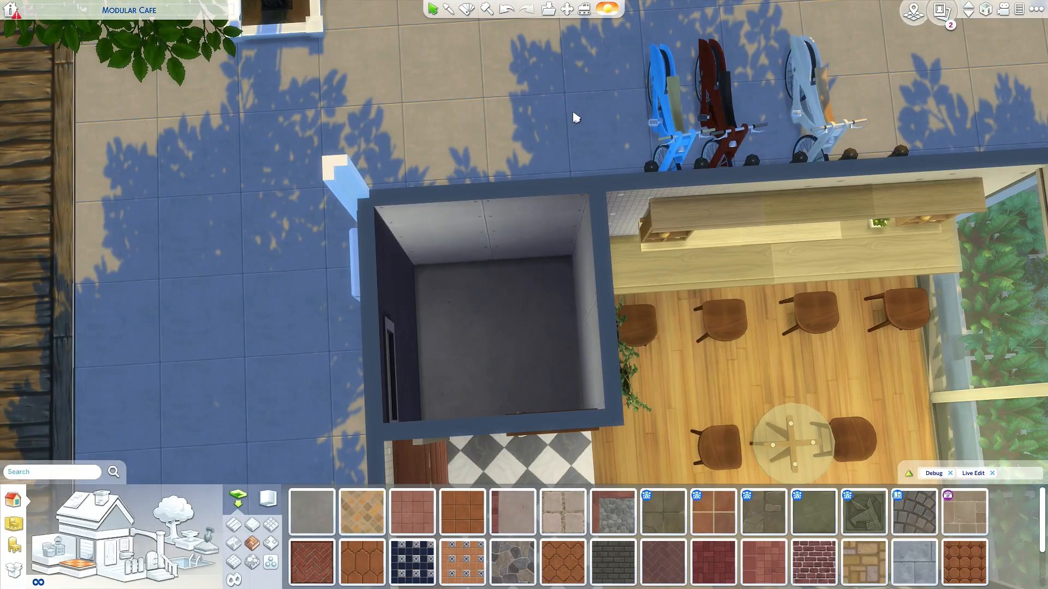
- Frame the emptied bathroom in free camera mode with the saved scene 5 view
key(Tab)
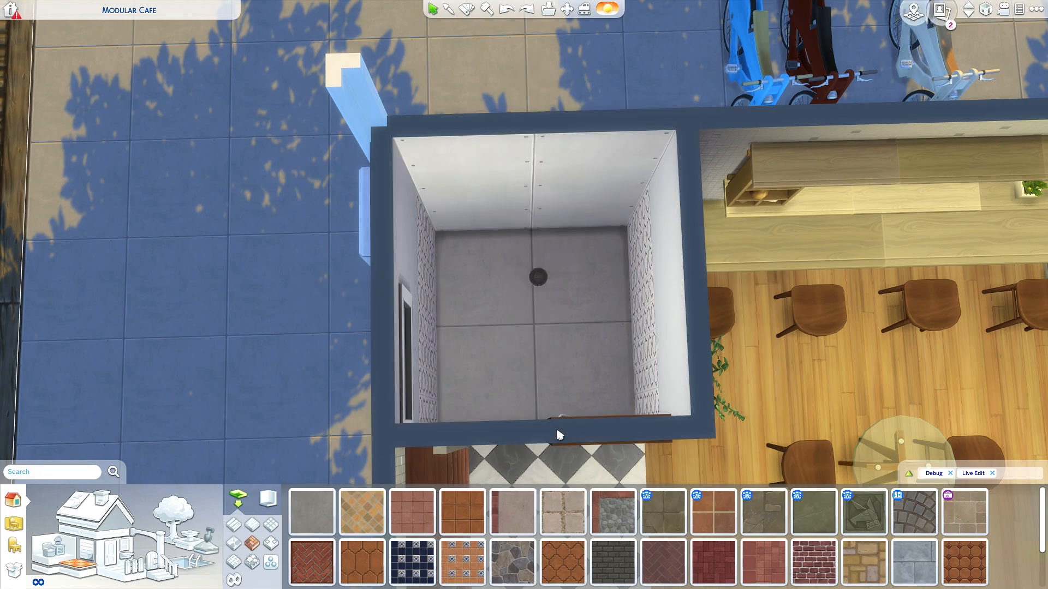
click(557, 435)
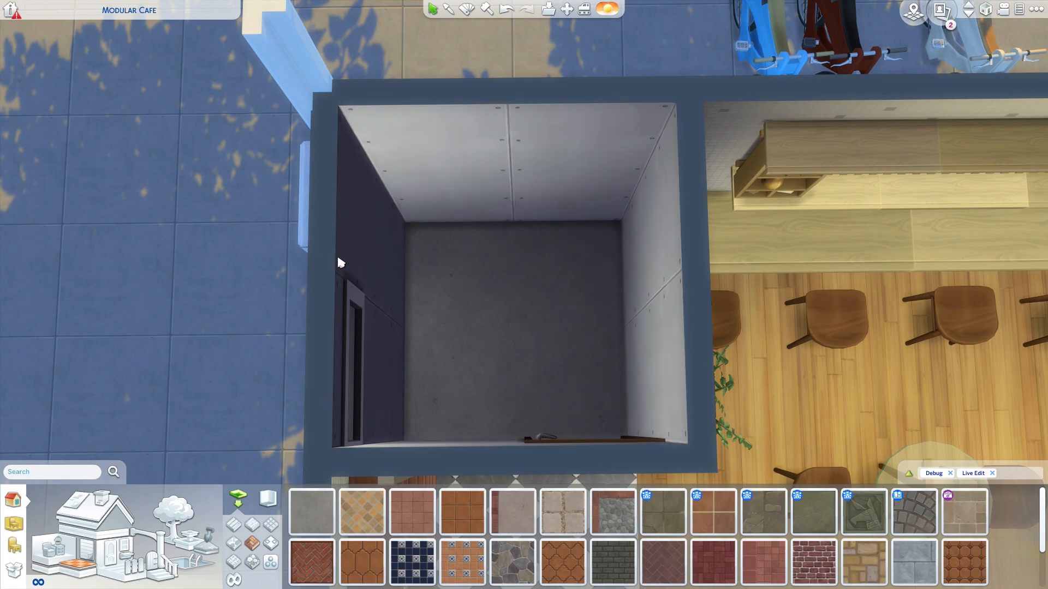
key(s)
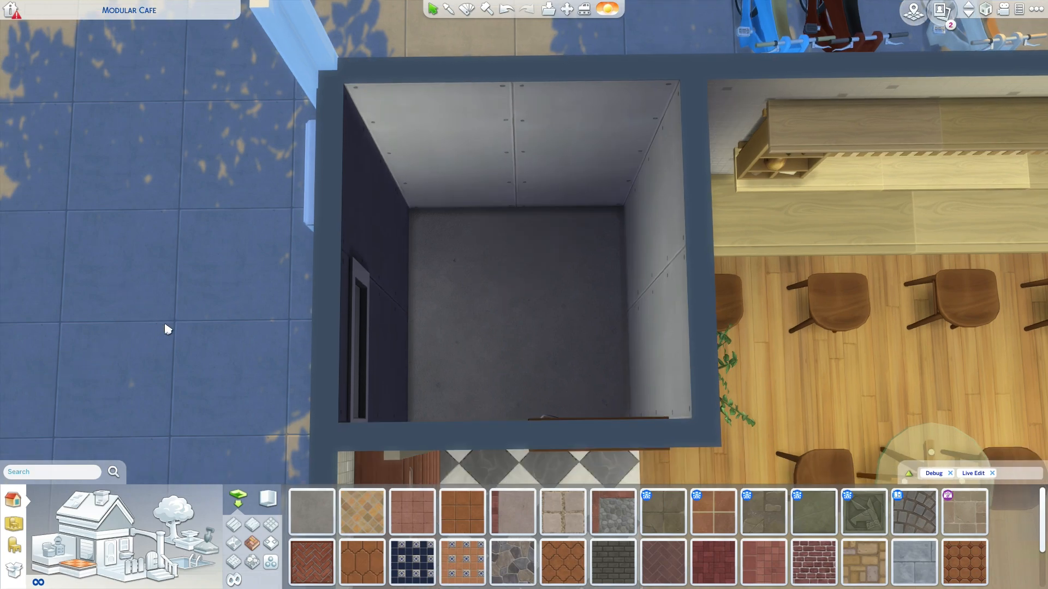
key(Tab)
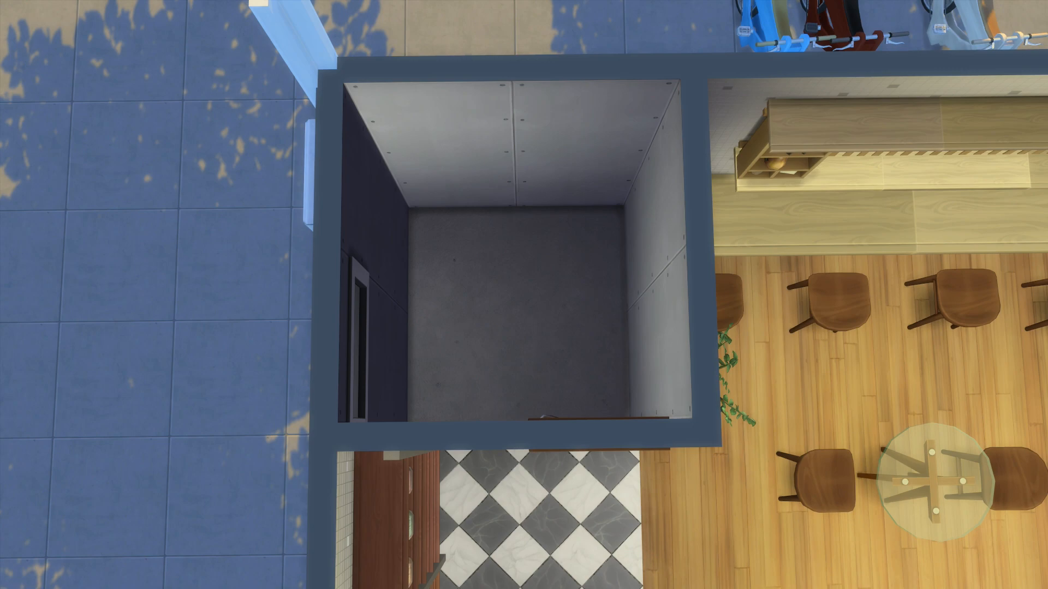
key(5)
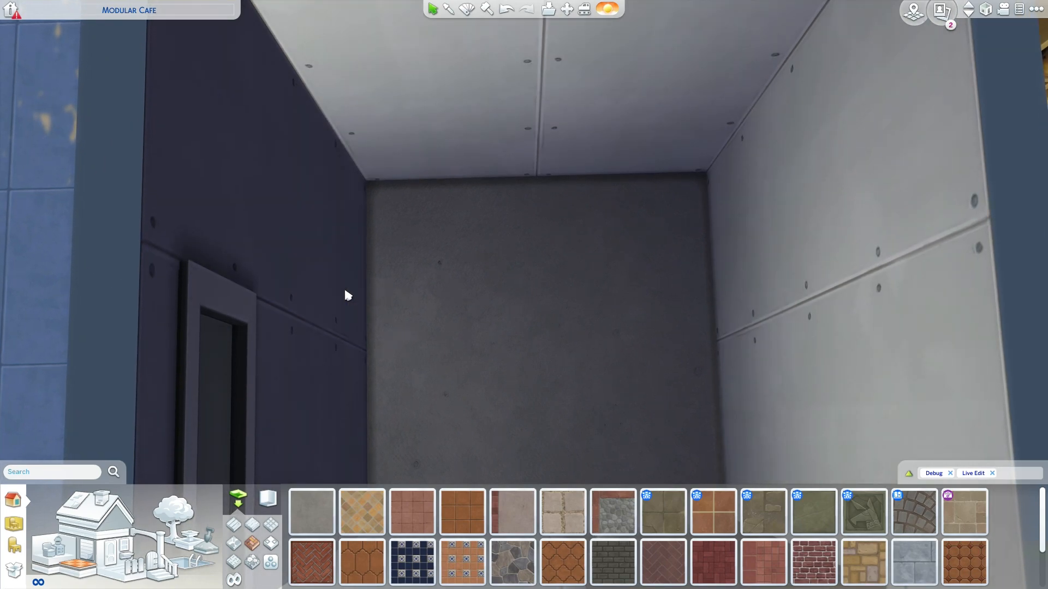
- Undo the removal of the bathroom's ceiling light and enter free camera mode for that frame
scroll(525, 362, down, 4)
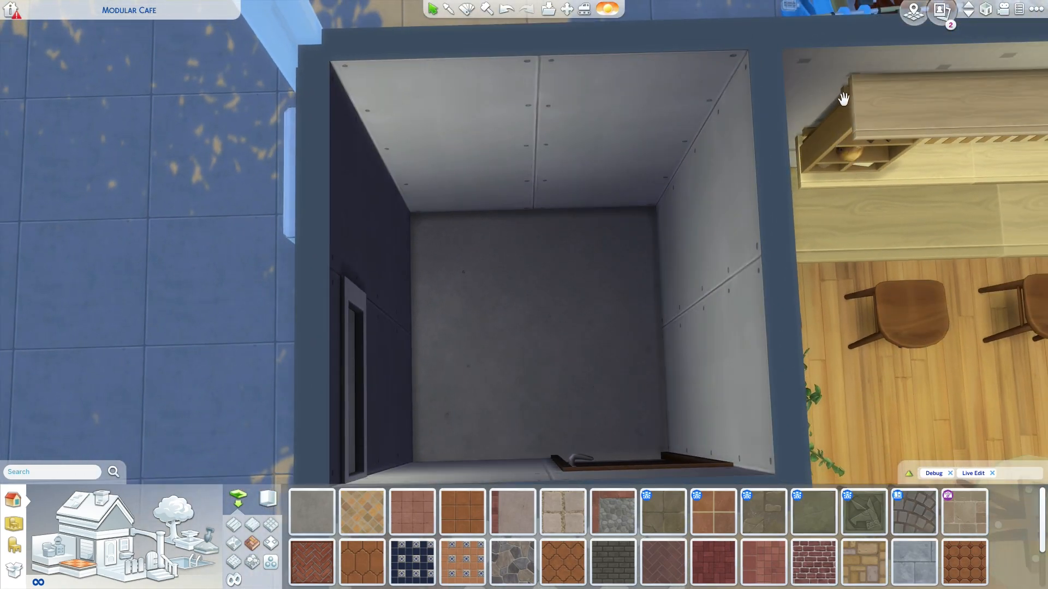
scroll(178, 351, up, 1)
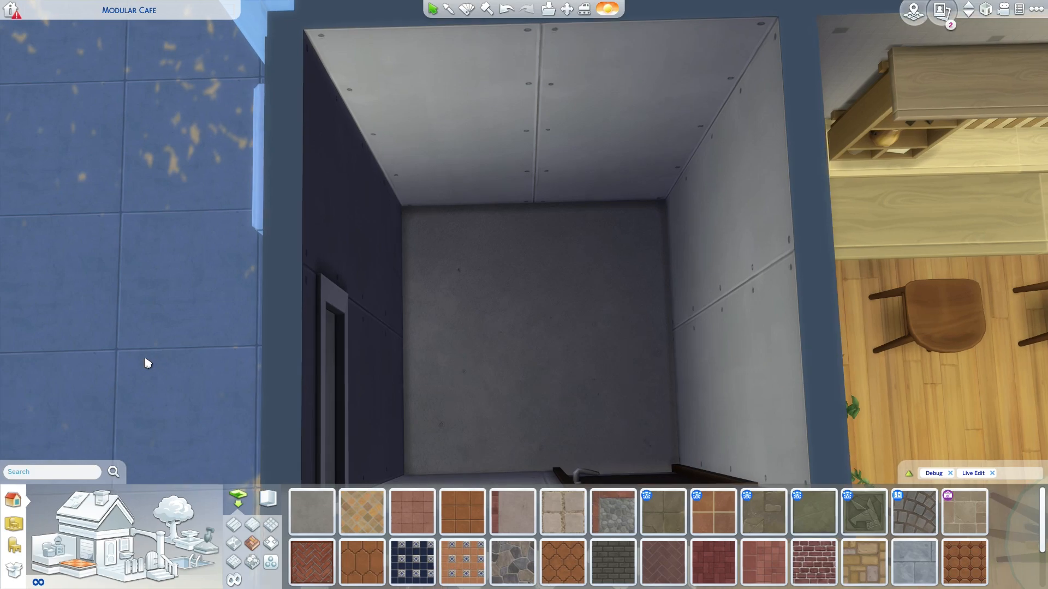
scroll(133, 353, up, 1)
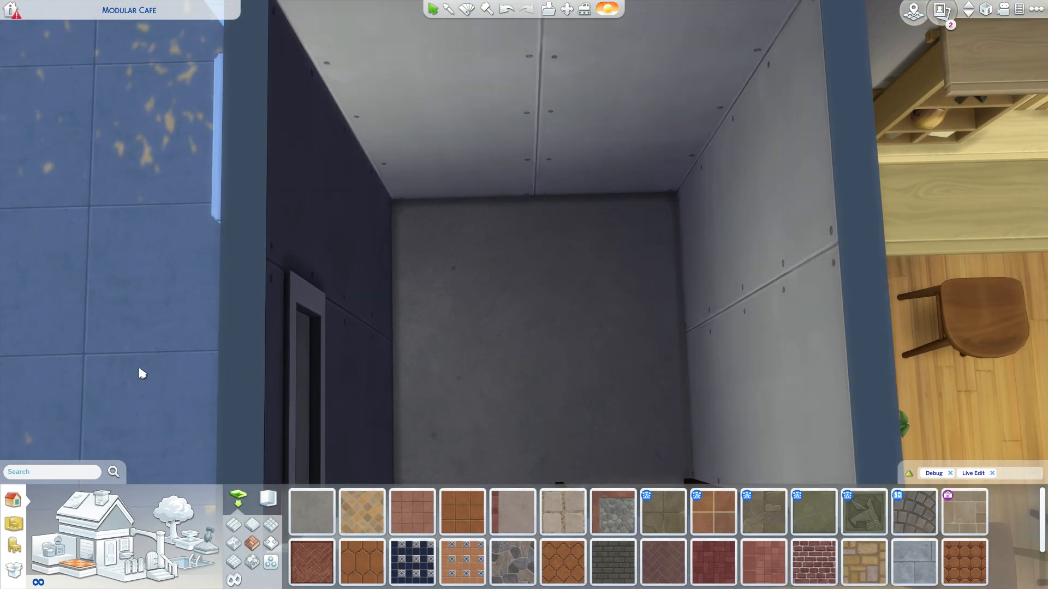
scroll(150, 289, up, 1)
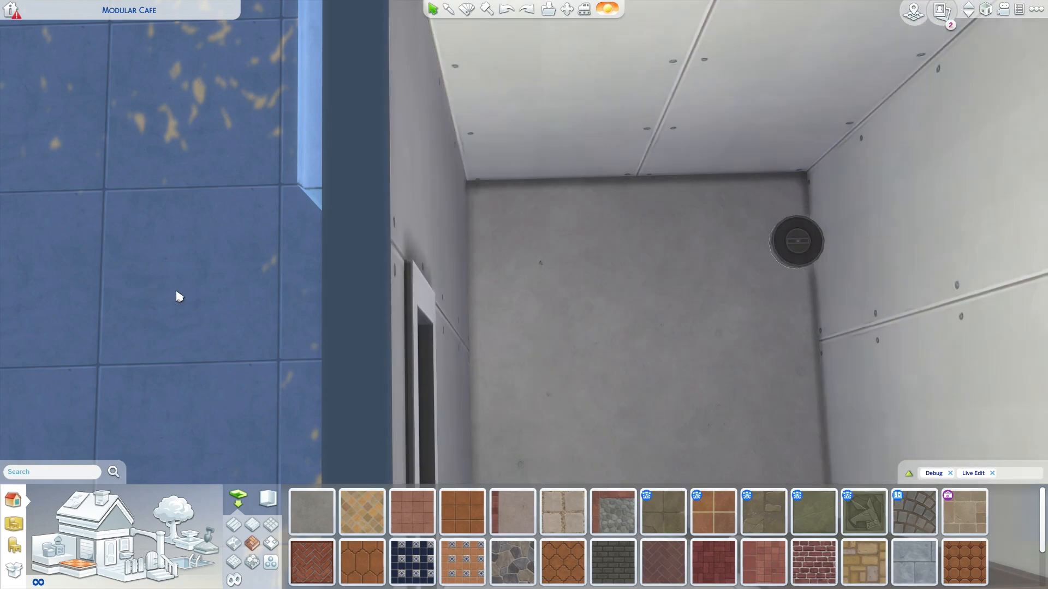
key(Tab)
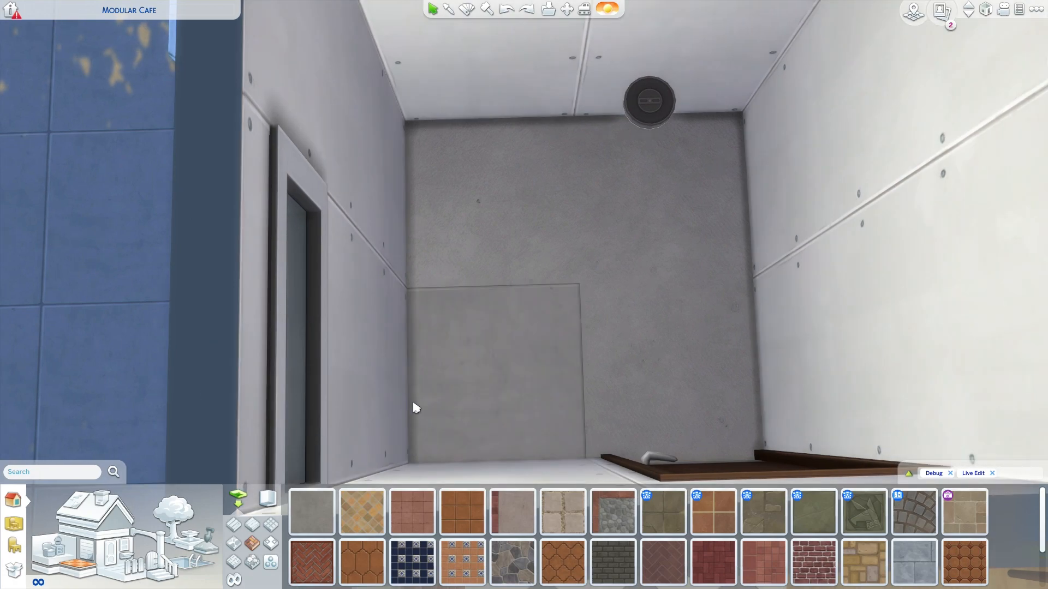
- Recall the scene 5 view in free camera mode for the frame with the first restored floor tile
scroll(514, 367, down, 3)
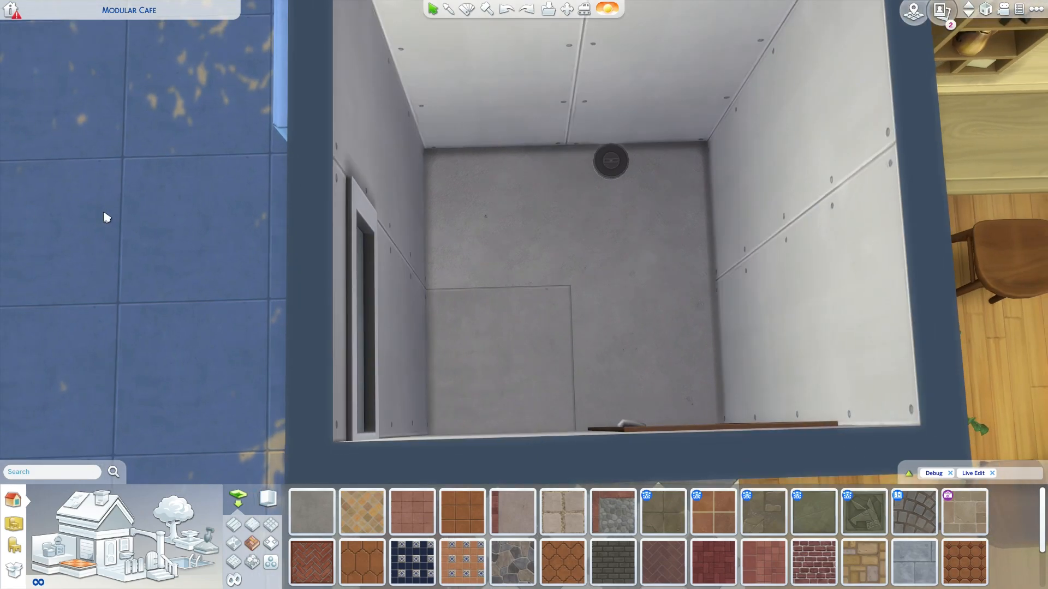
key(Tab)
key(5)
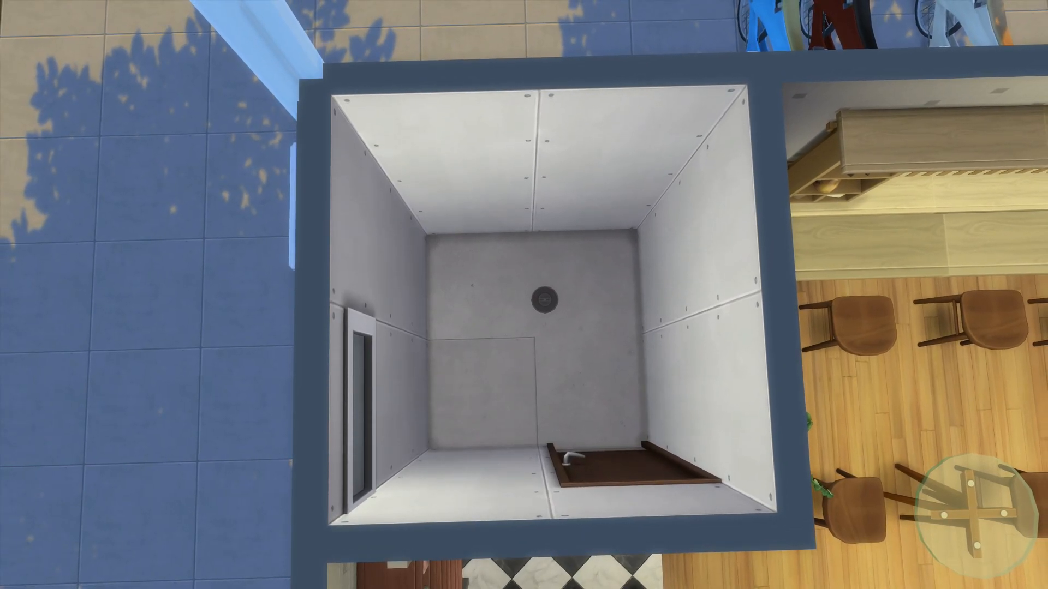
key(Tab)
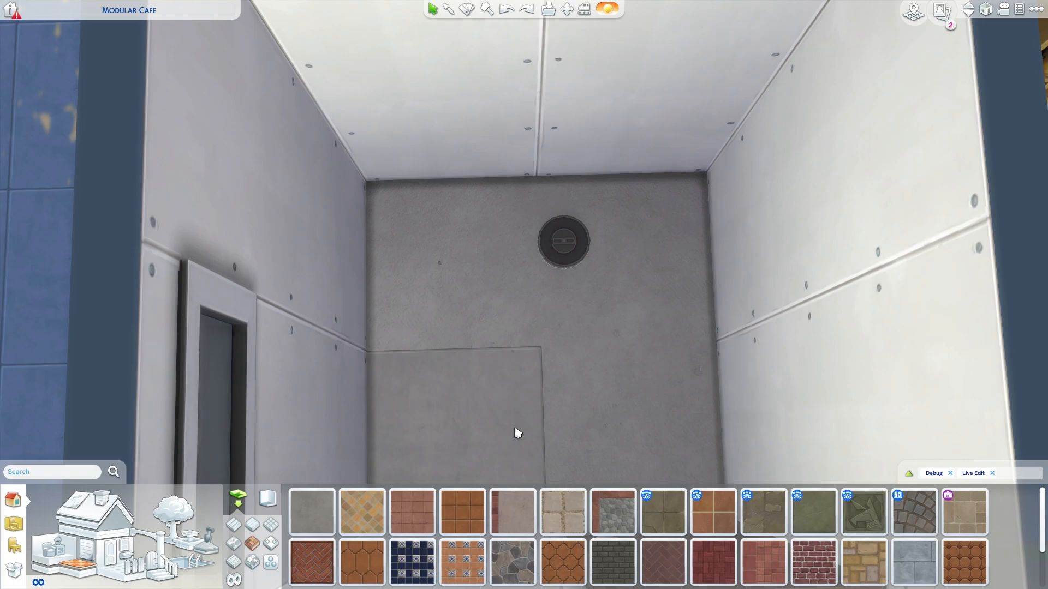
- Undo the remaining floor tile removals one at a time, framing the bathroom in free camera mode for capture
scroll(518, 432, down, 3)
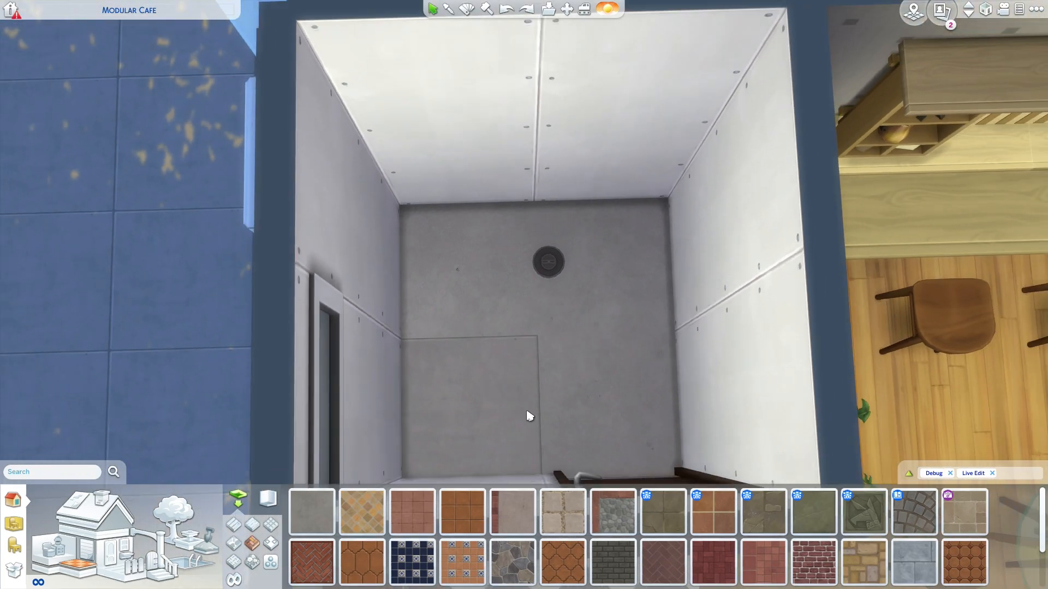
scroll(530, 417, down, 5)
scroll(458, 382, up, 5)
scroll(478, 370, down, 5)
drag(600, 357, 603, 360)
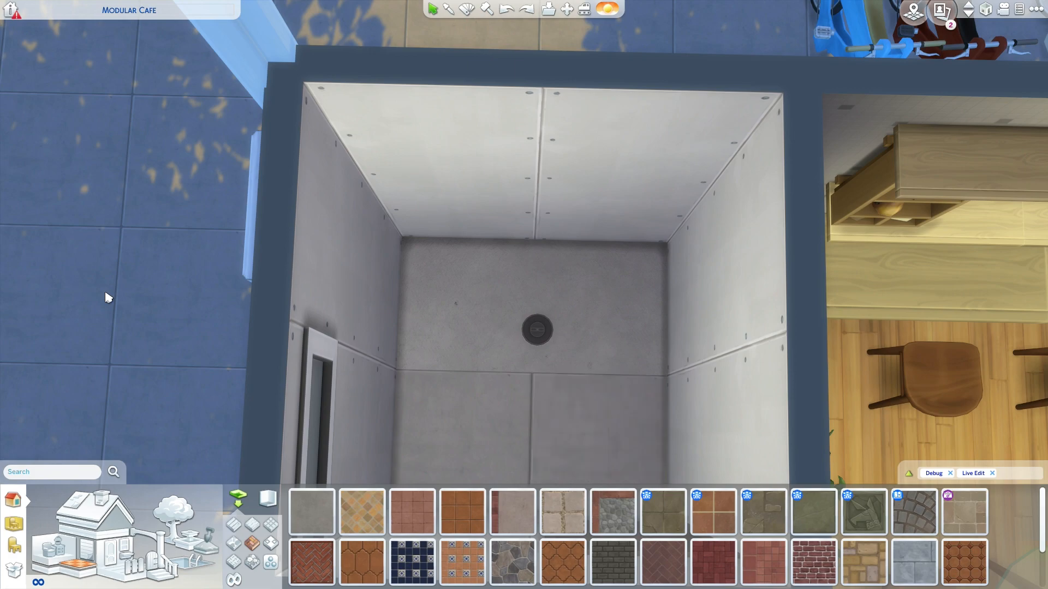
key(Tab)
key(6)
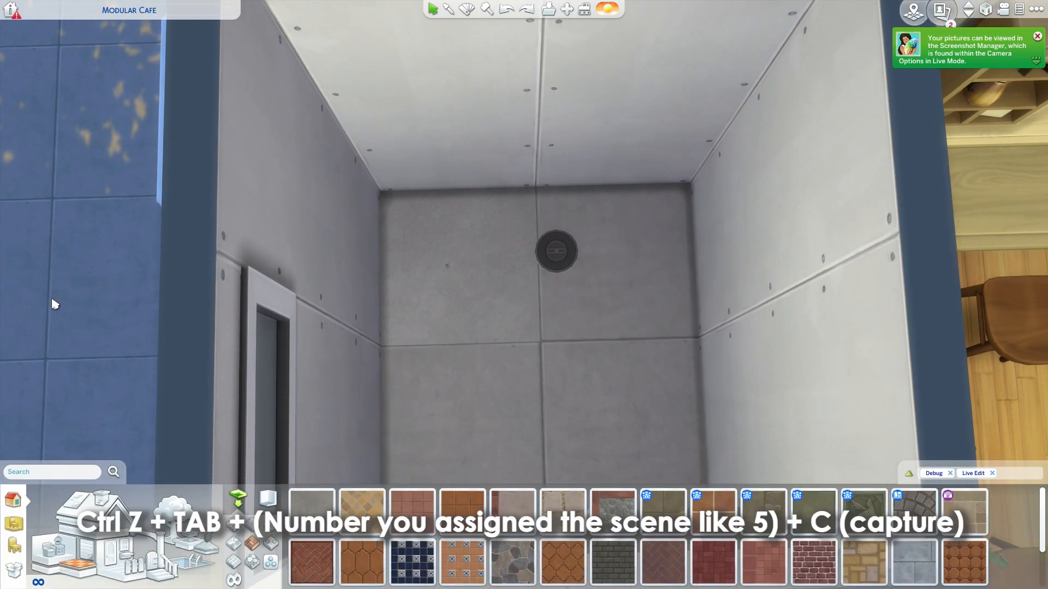
- Capture the bathroom with its fully restored floor from the scene 5 view, and leave free camera mode
key(Tab)
key(5)
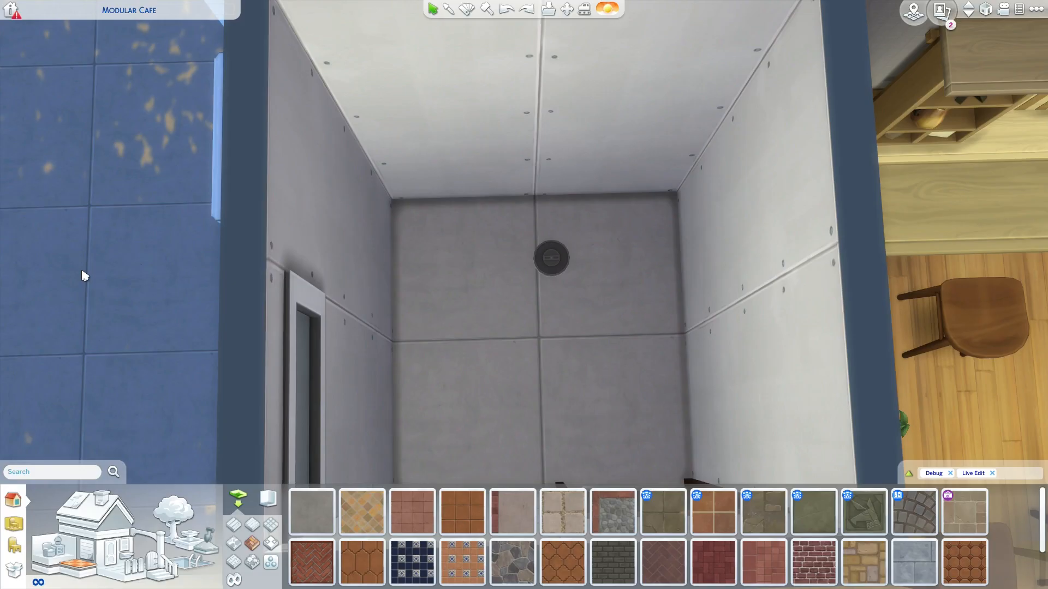
key(Tab)
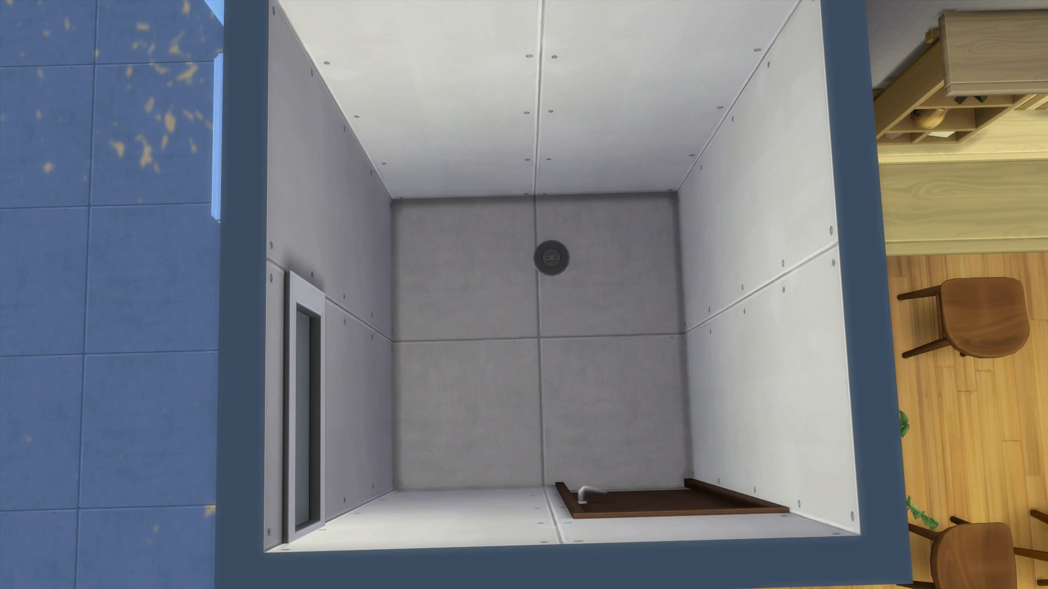
key(5)
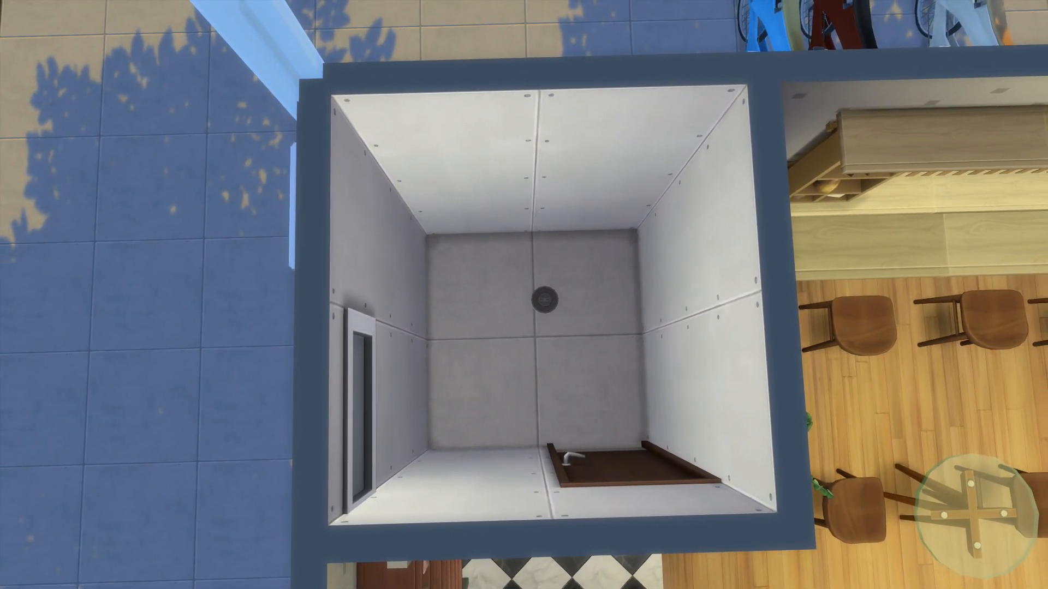
key(Tab)
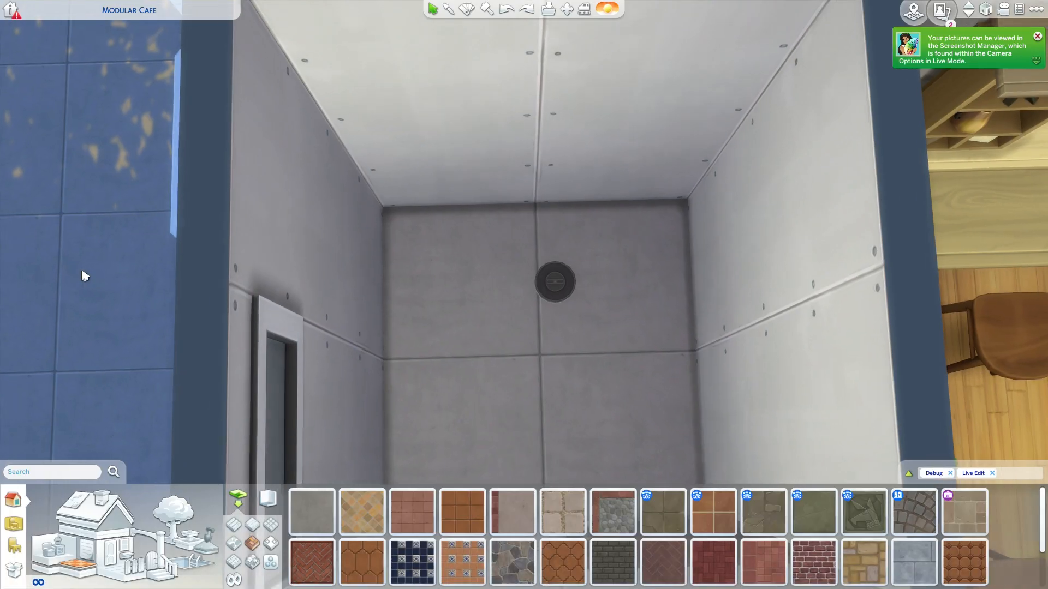
- Deselect the bathroom and recall the scene 5 view in free camera mode for the frame with the first restored wall tile panel
scroll(136, 292, down, 3)
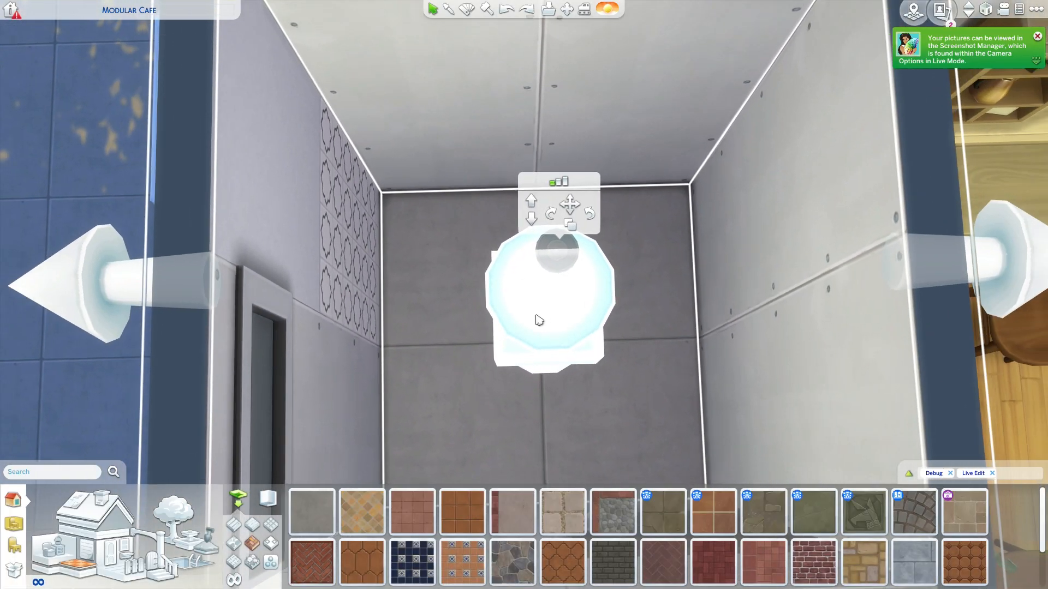
scroll(477, 344, down, 2)
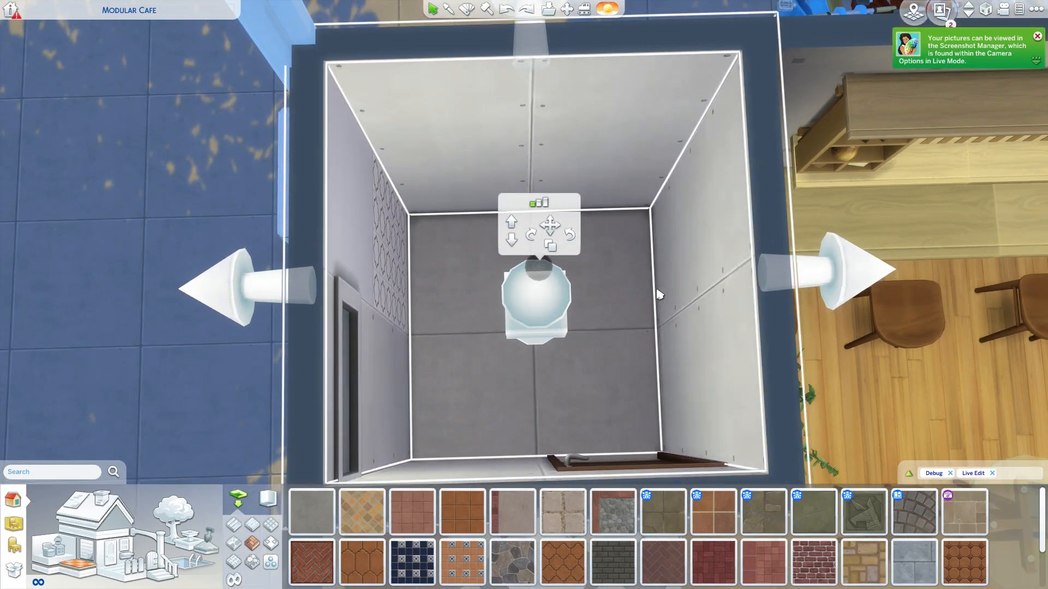
click(174, 196)
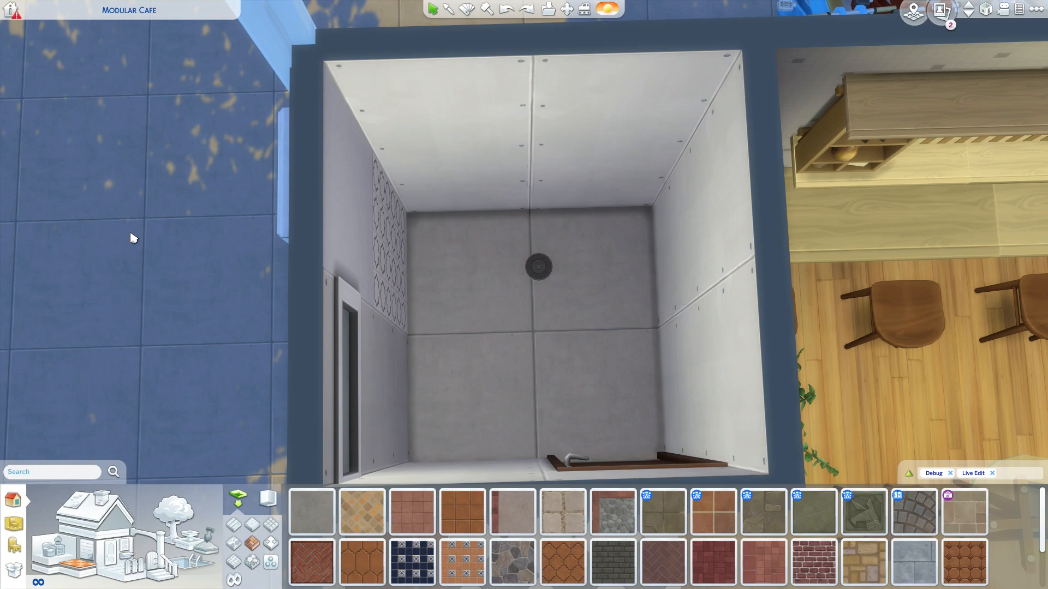
key(Tab)
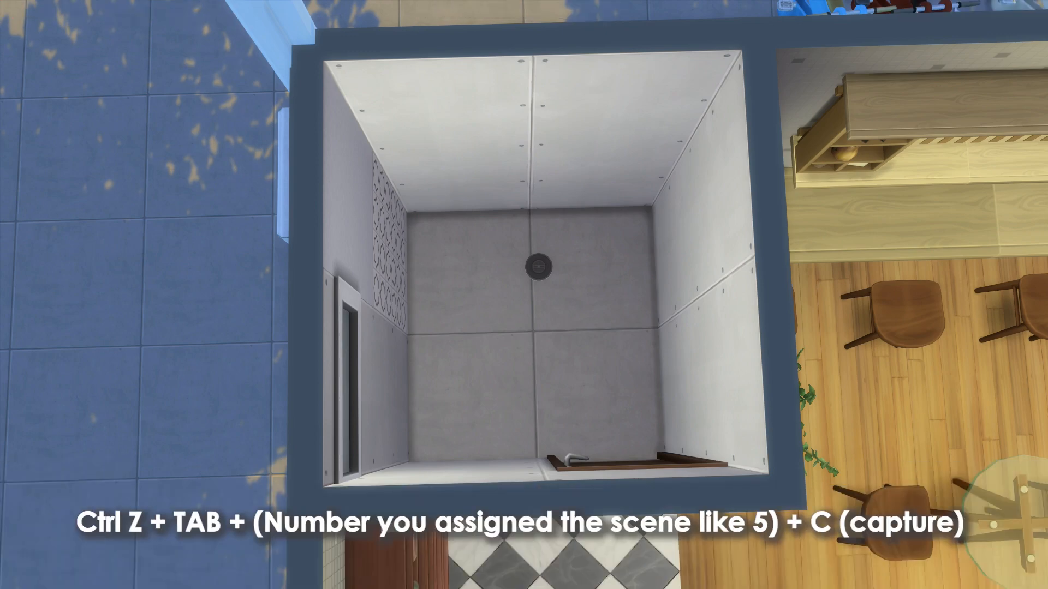
key(5)
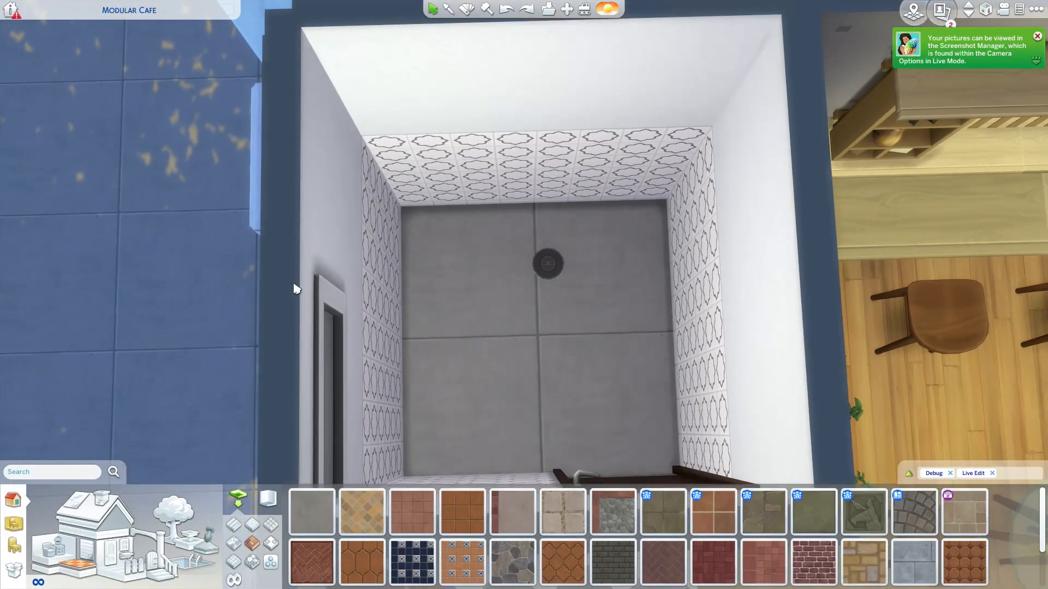
- Undo the toilet's removal, frame the bathroom from the scene 5 view in free camera mode for capture, and leave free camera mode
scroll(17, 215, down, 1)
key(ctrl+z)
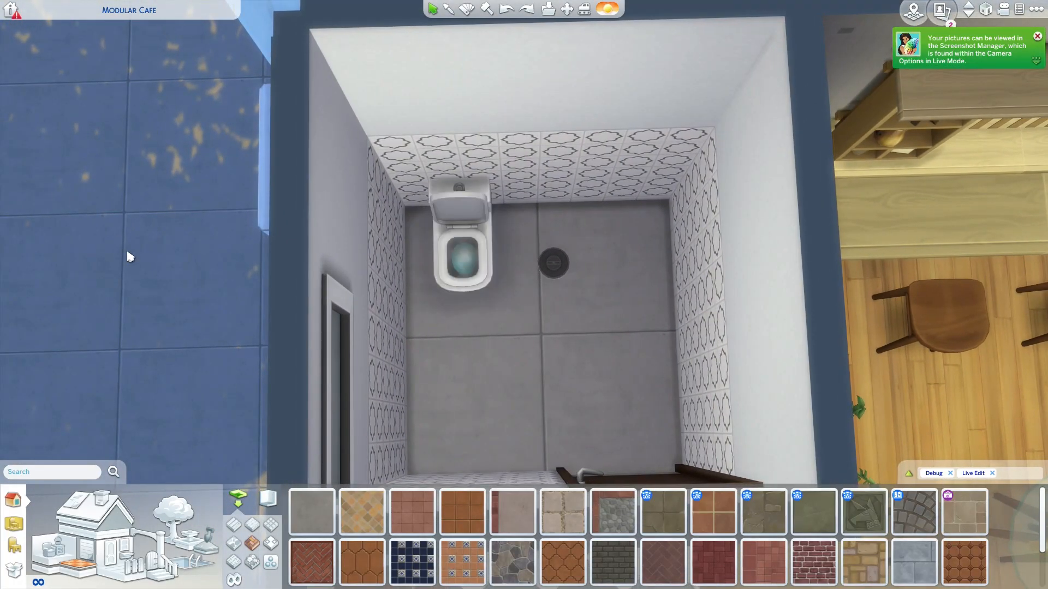
scroll(618, 259, down, 1)
scroll(467, 297, up, 2)
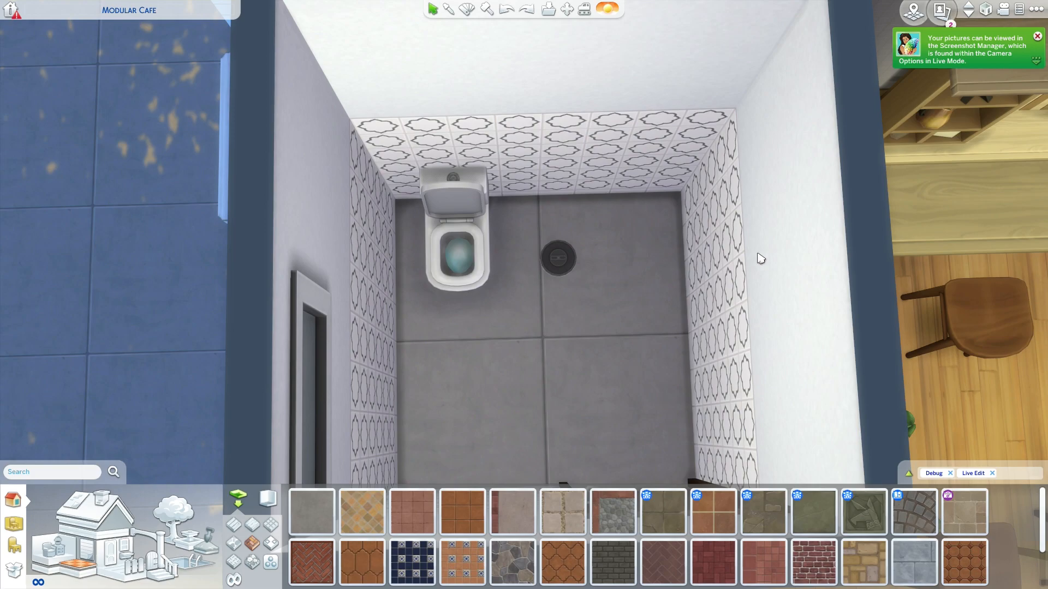
scroll(588, 388, down, 2)
scroll(588, 388, down, 1)
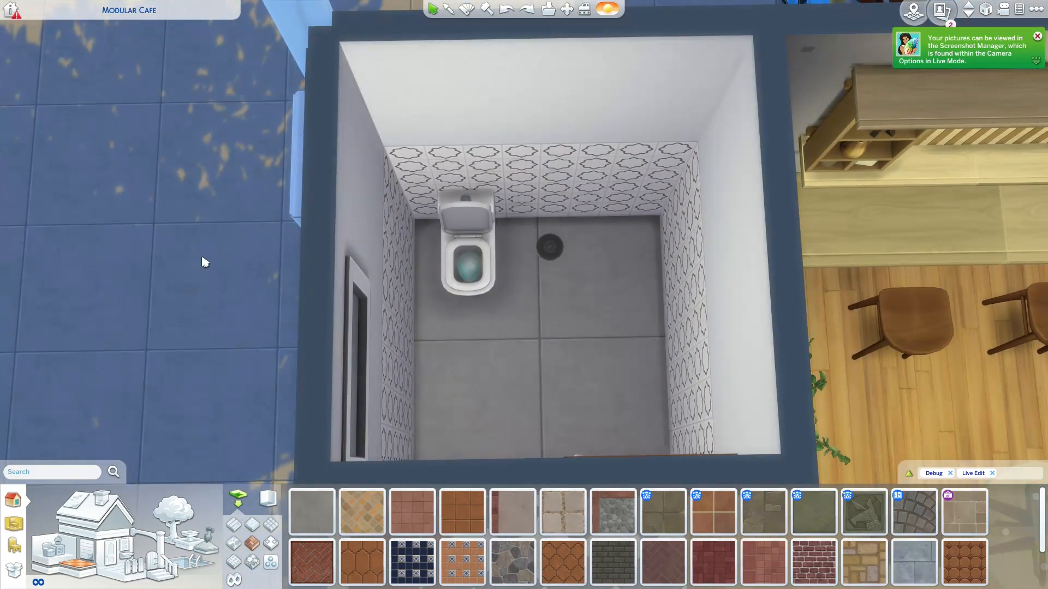
key(Tab)
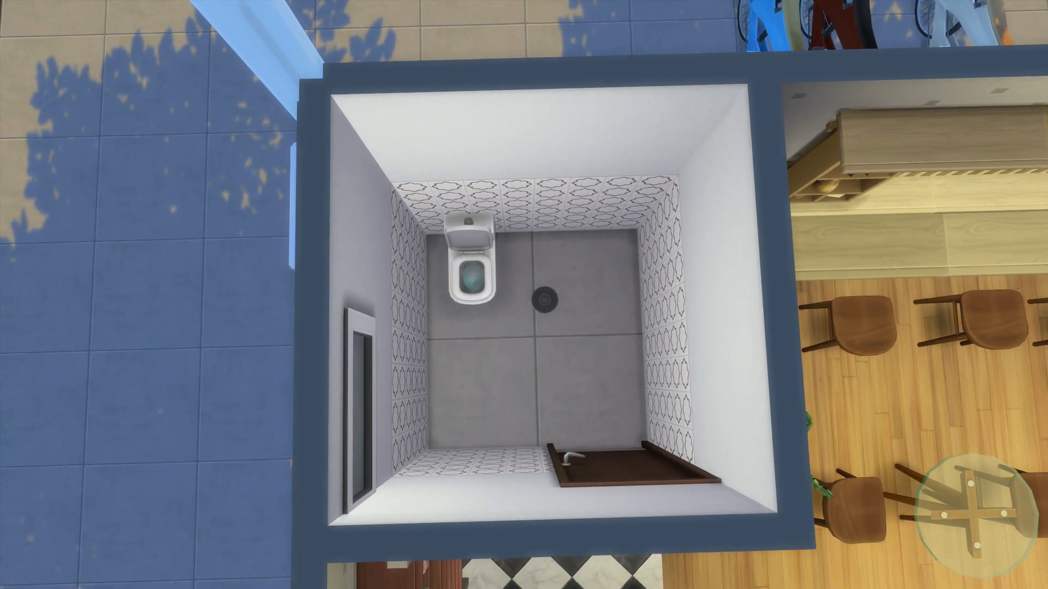
key(Tab)
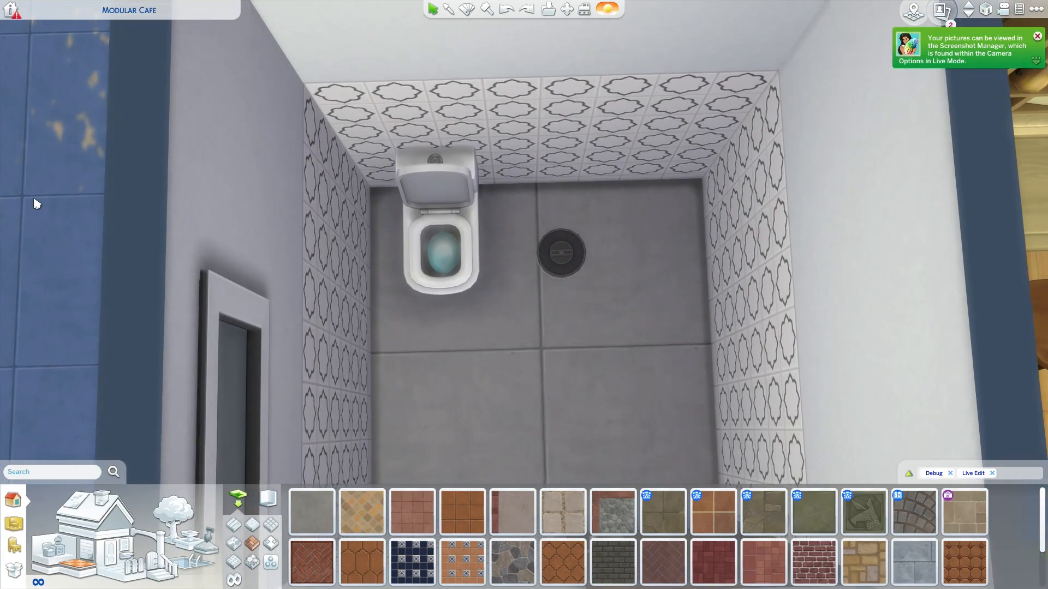
- Frame the bathroom with its restored sink from the scene 5 view in free camera mode for capture, and return to build mode
key(Tab)
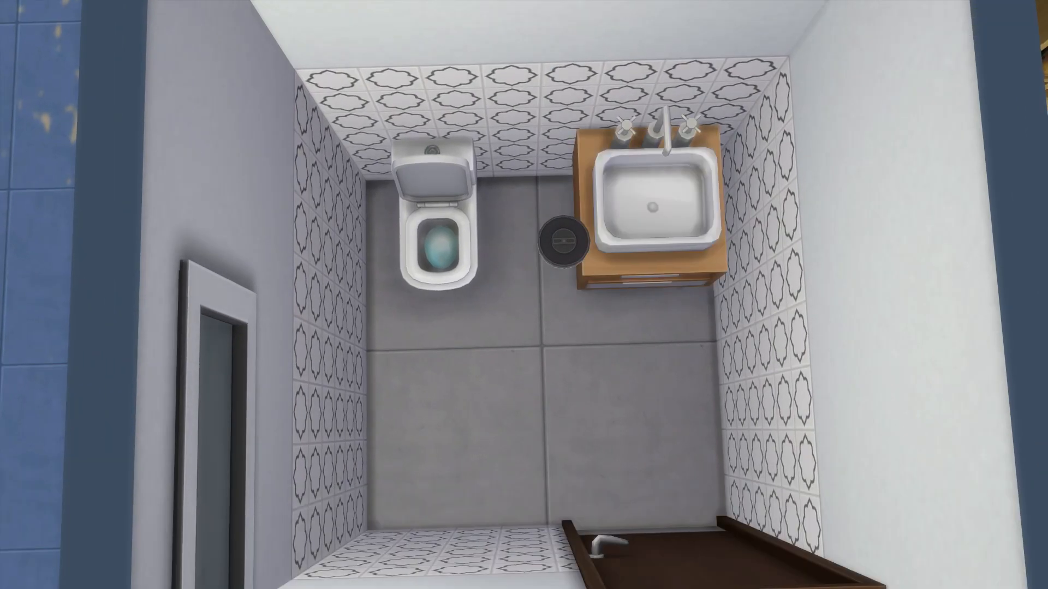
scroll(524, 295, up, 3)
scroll(524, 294, down, 4)
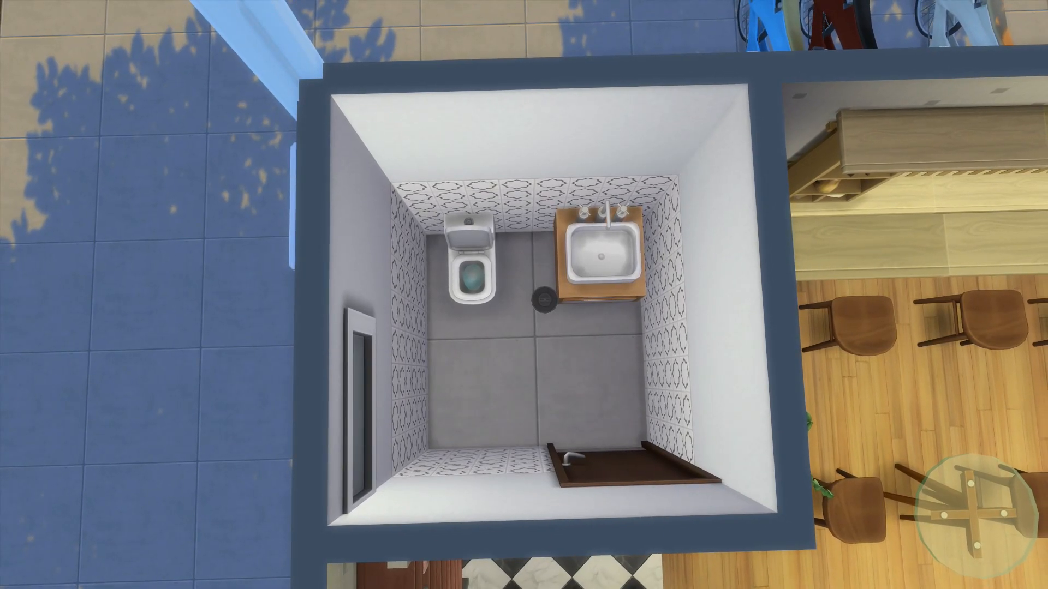
key(Tab)
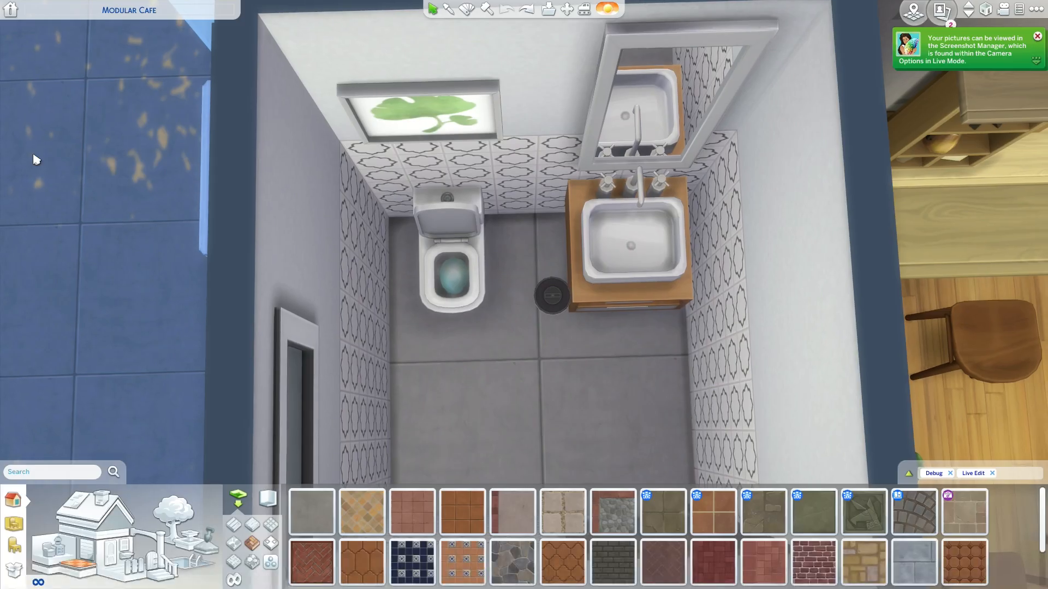
- Redo the removals of the wall picture, mirror, sink and toilet, and undo them again to bring the furnishings back
scroll(398, 257, up, 2)
middle_click(477, 351)
drag(477, 350, 474, 371)
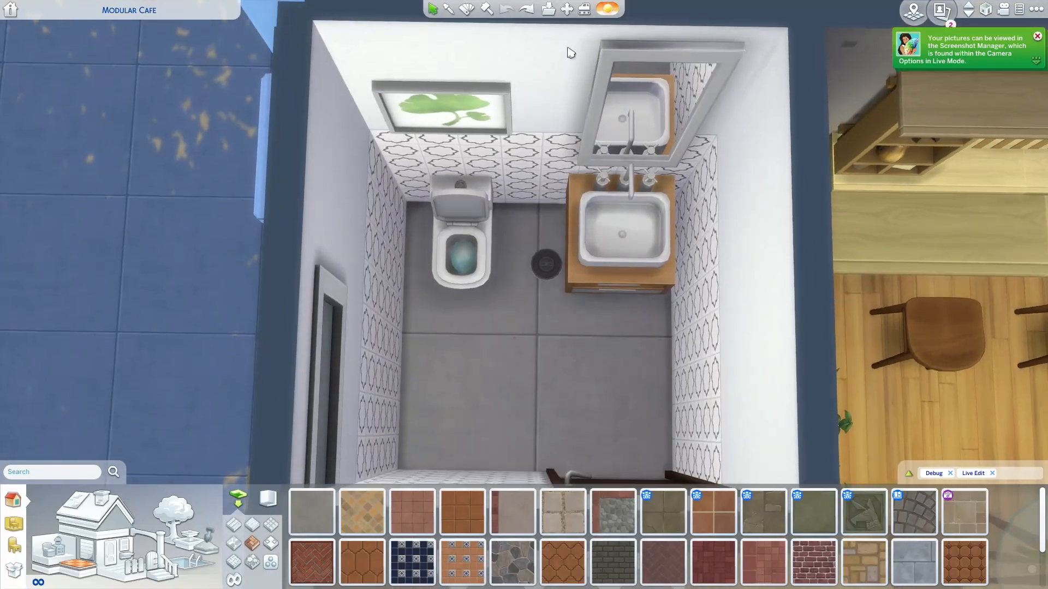
click(526, 11)
click(526, 11)
click(527, 11)
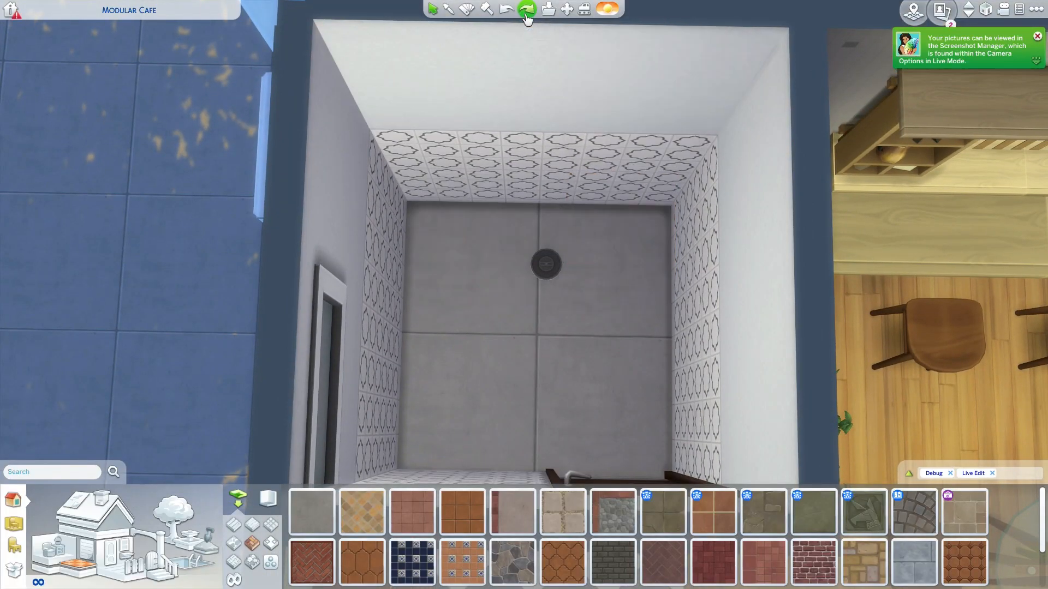
click(526, 15)
click(506, 10)
click(506, 10)
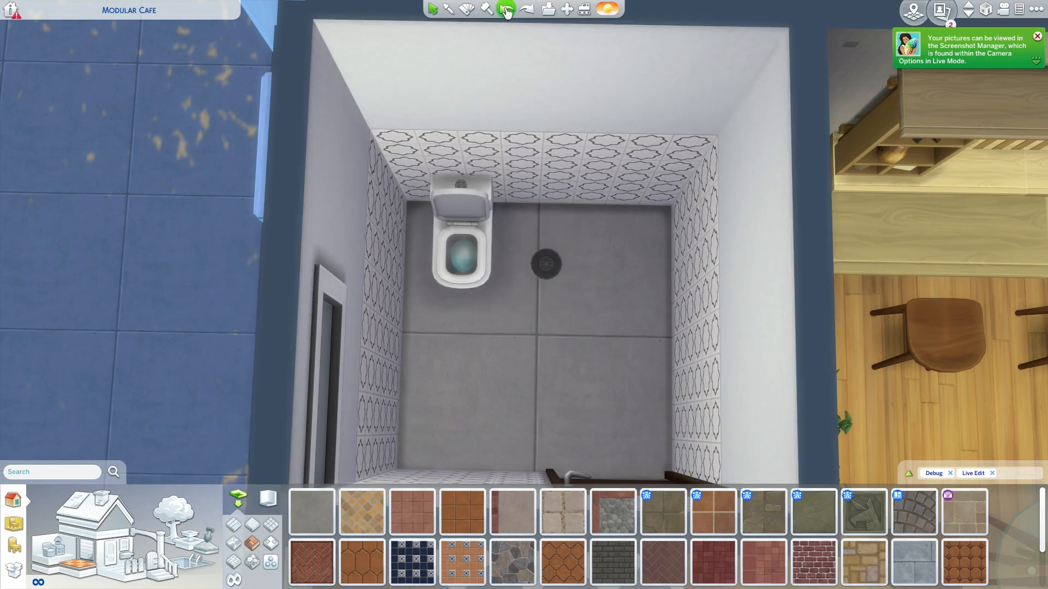
click(507, 10)
click(506, 9)
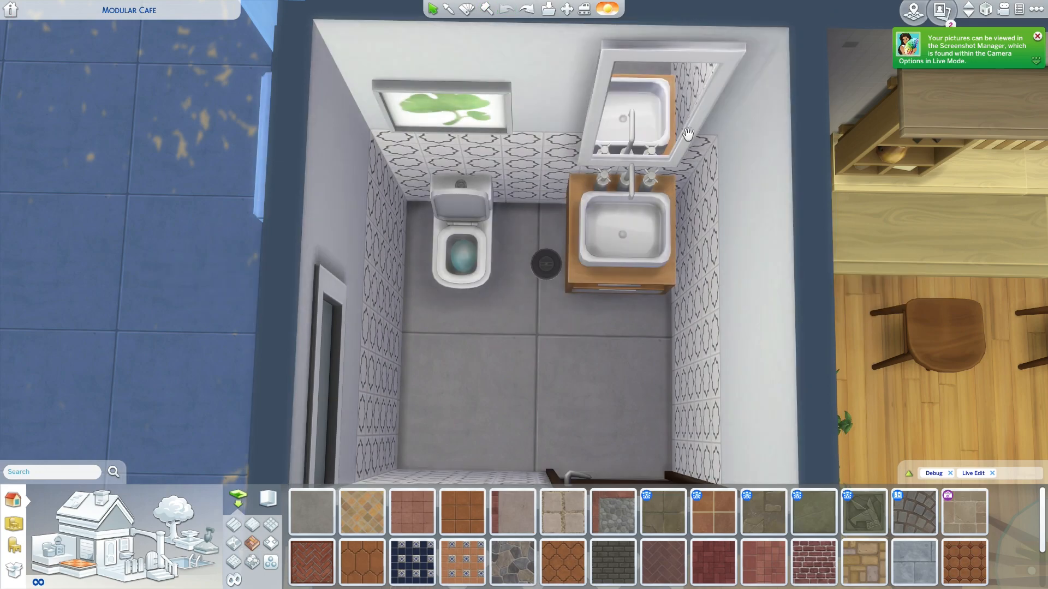
scroll(661, 302, down, 3)
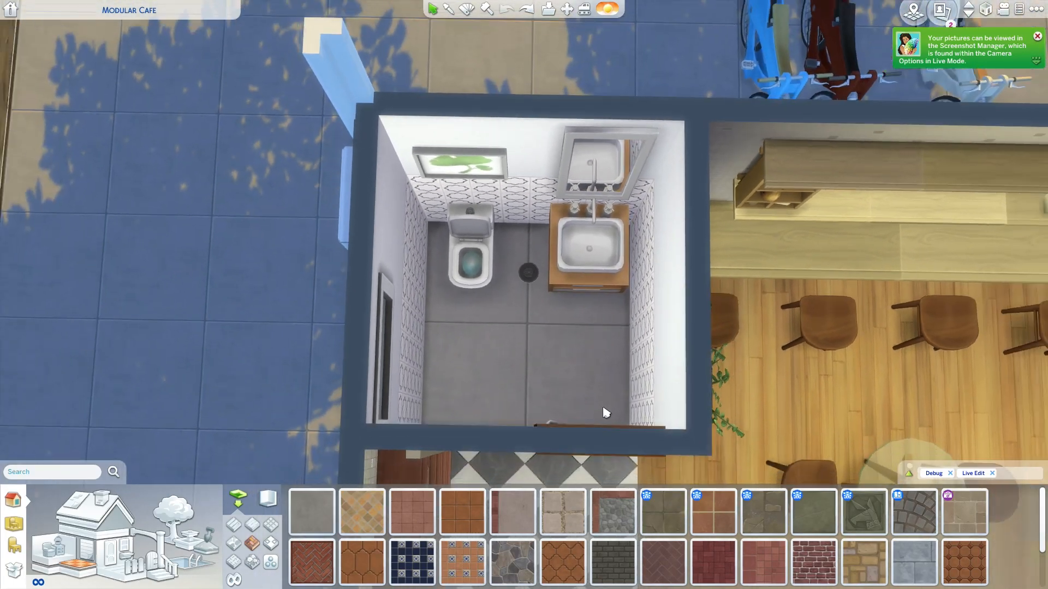
scroll(604, 412, down, 3)
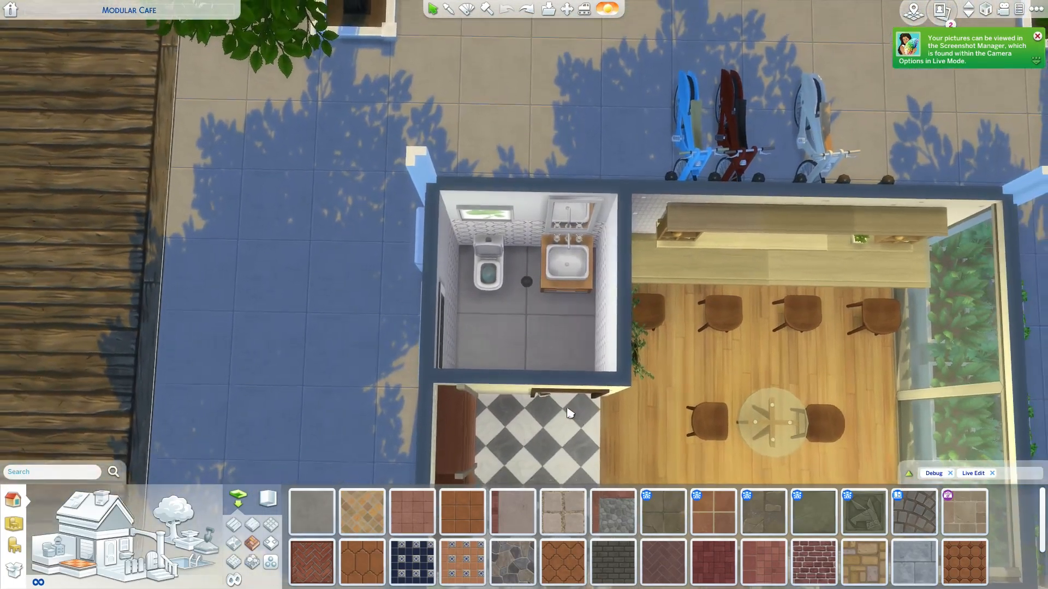
scroll(551, 367, up, 5)
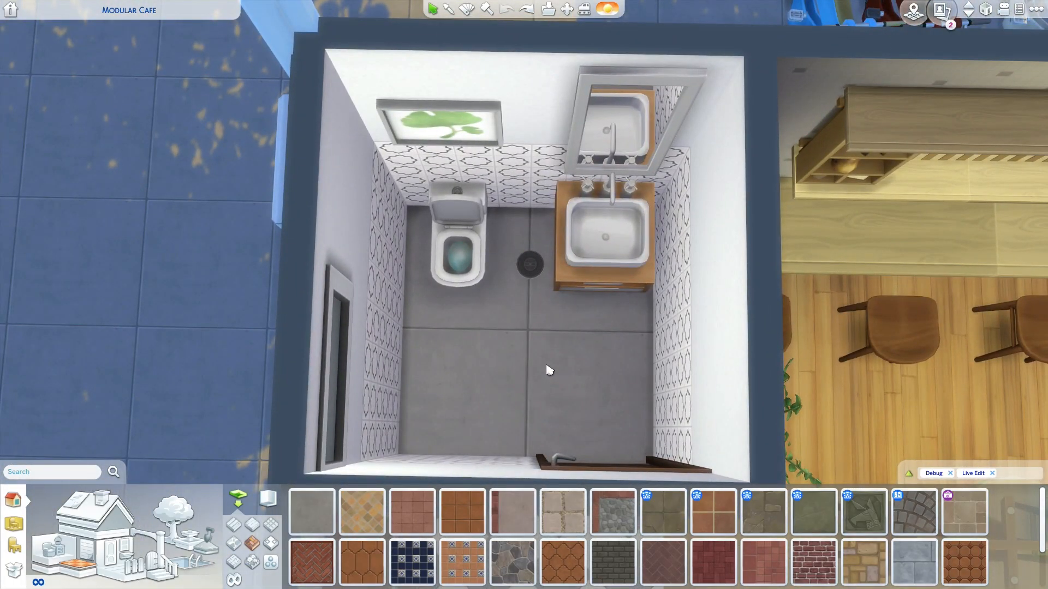
drag(547, 360, 554, 365)
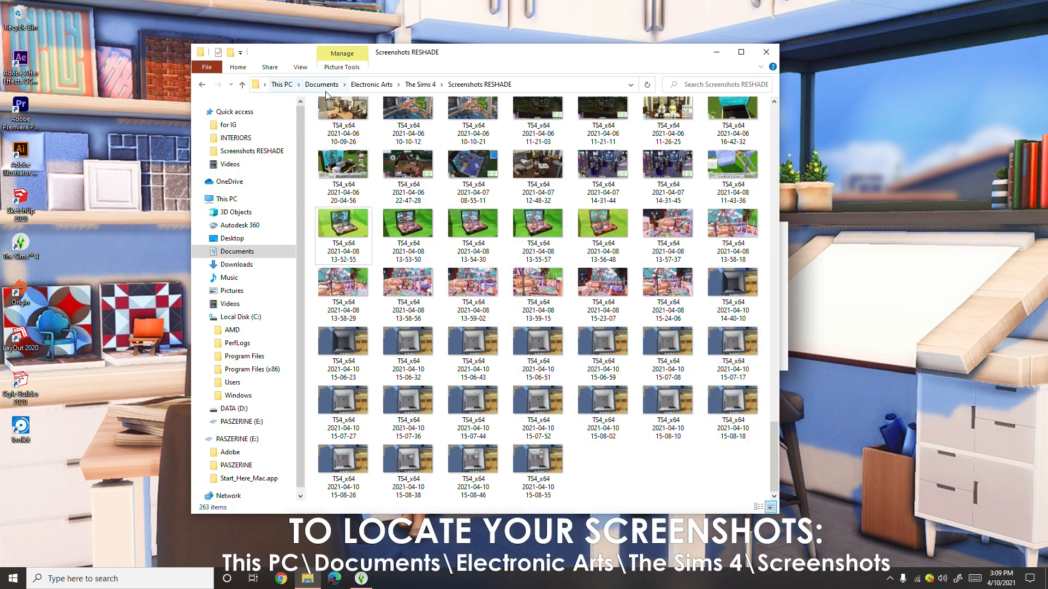
- In File Explorer, open the Screenshots folder inside The Sims 4 documents folder and look through its images
click(425, 85)
double_click(342, 223)
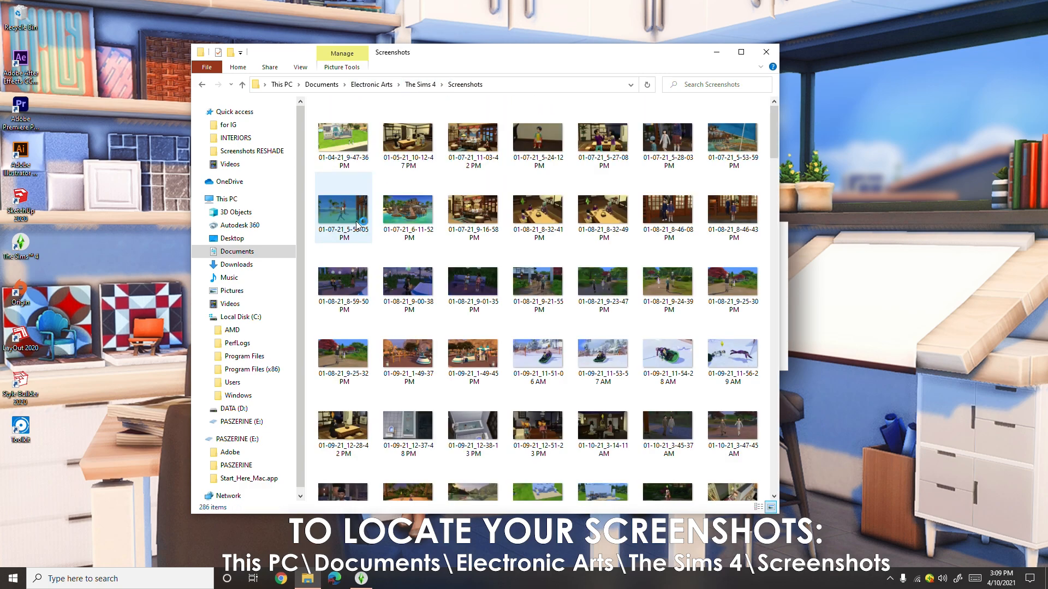
scroll(491, 375, down, 20)
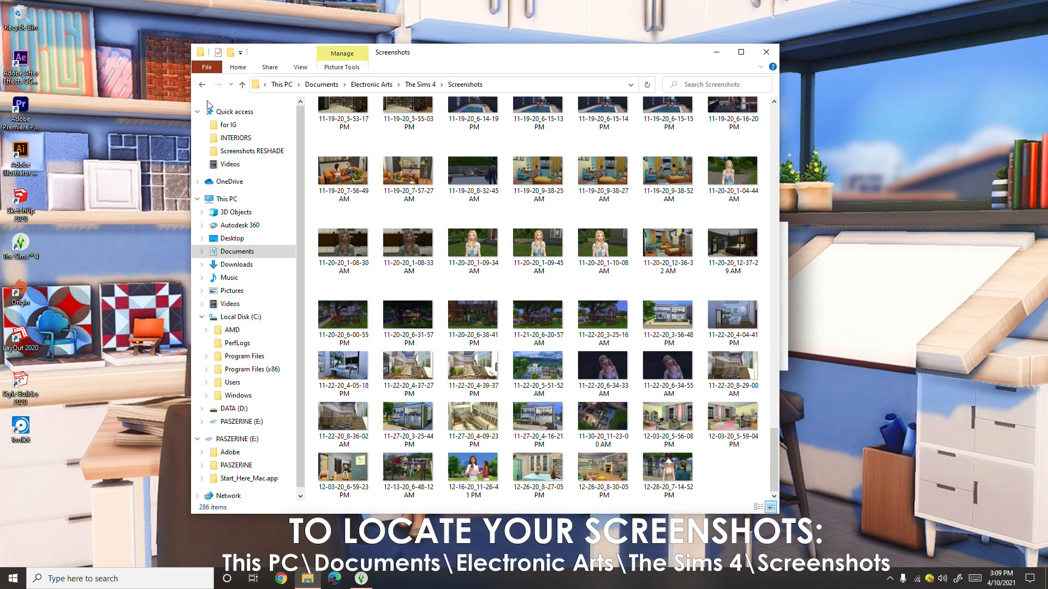
click(202, 85)
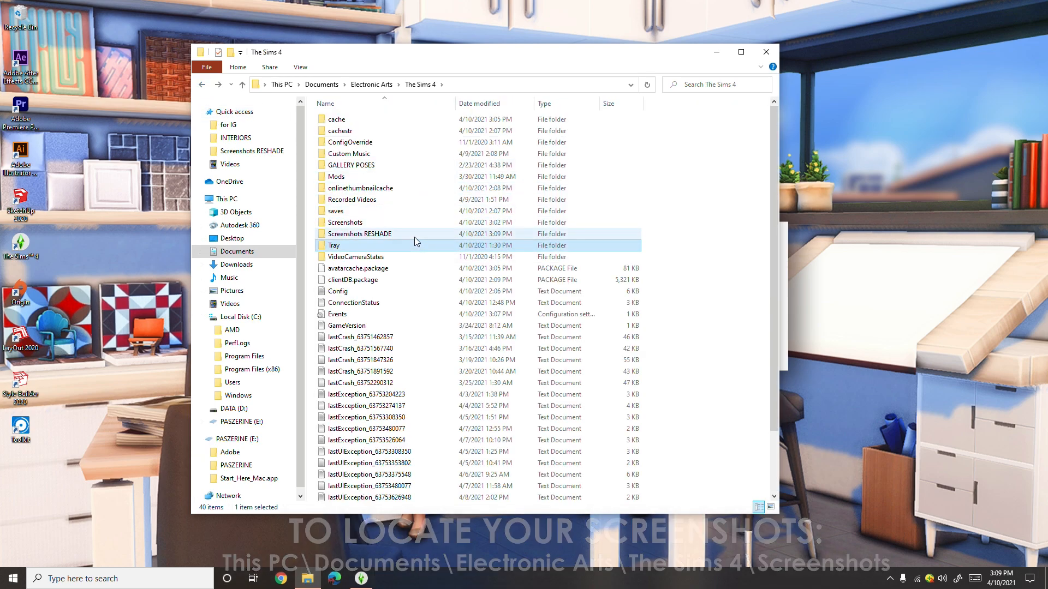
double_click(415, 238)
scroll(496, 367, down, 20)
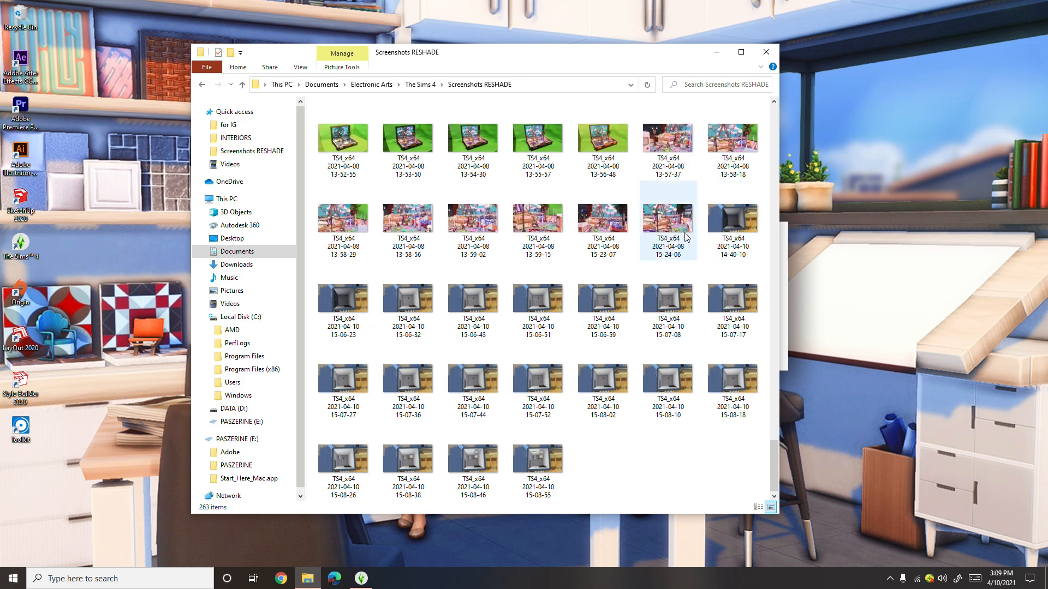
double_click(732, 219)
drag(444, 89, 487, 77)
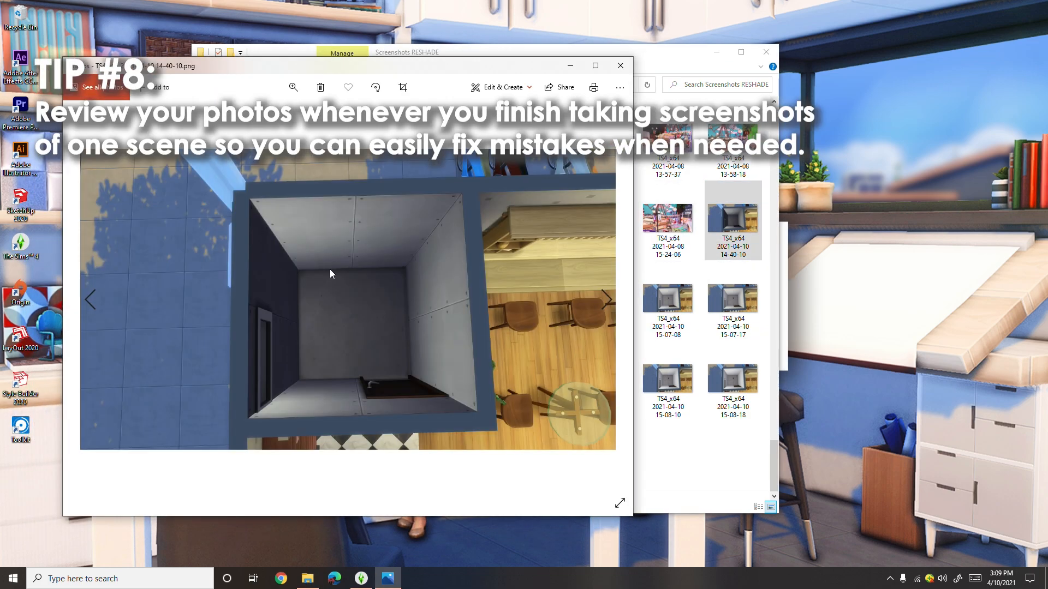
- Compare the empty bathroom frames 14-40-10 and 15-06-23 by flipping between them in Photos
key(Right)
key(Left)
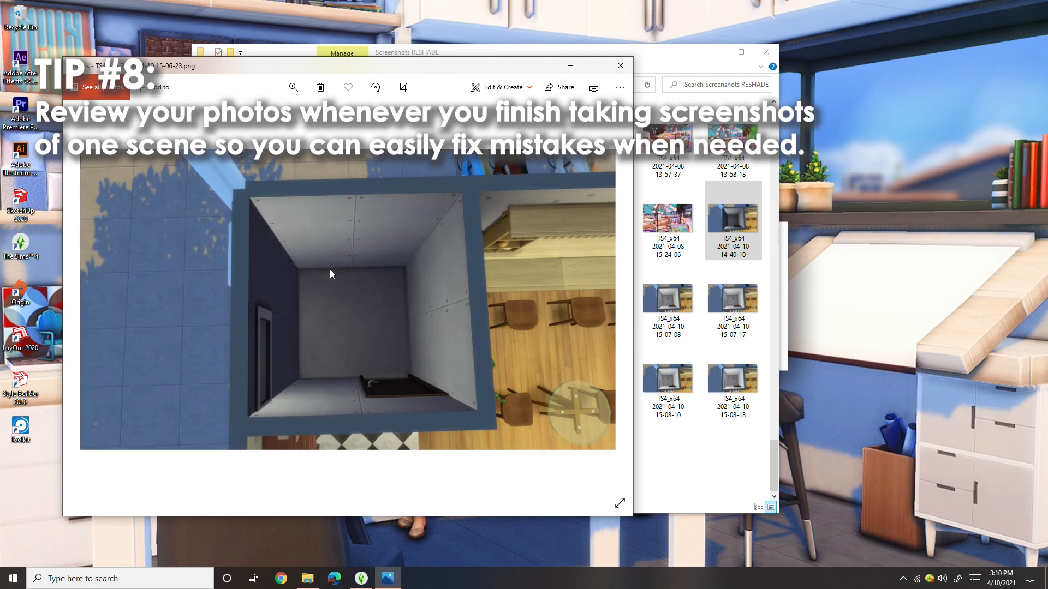
key(Right)
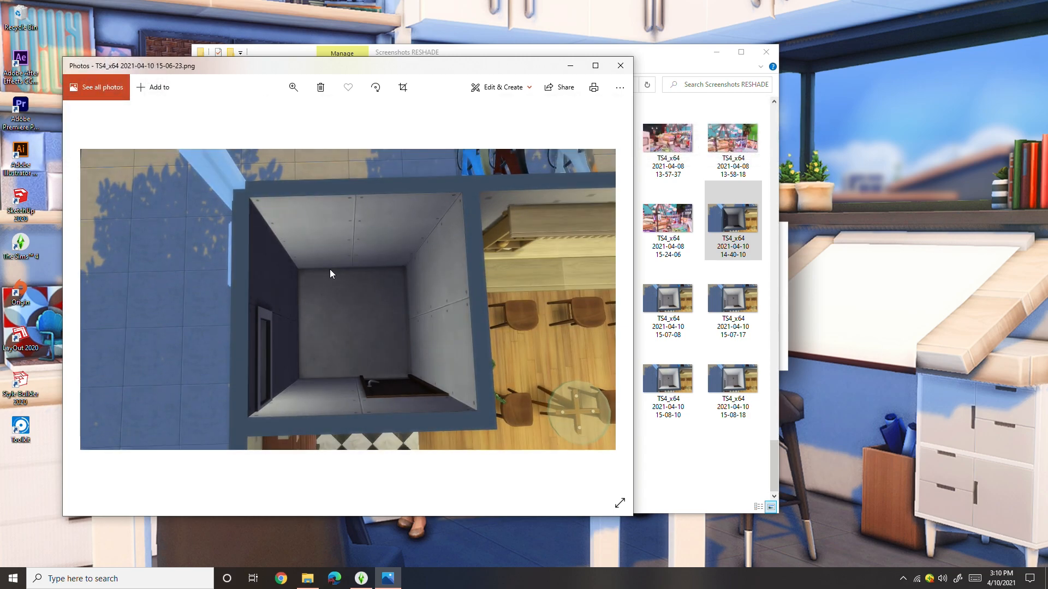
key(Left)
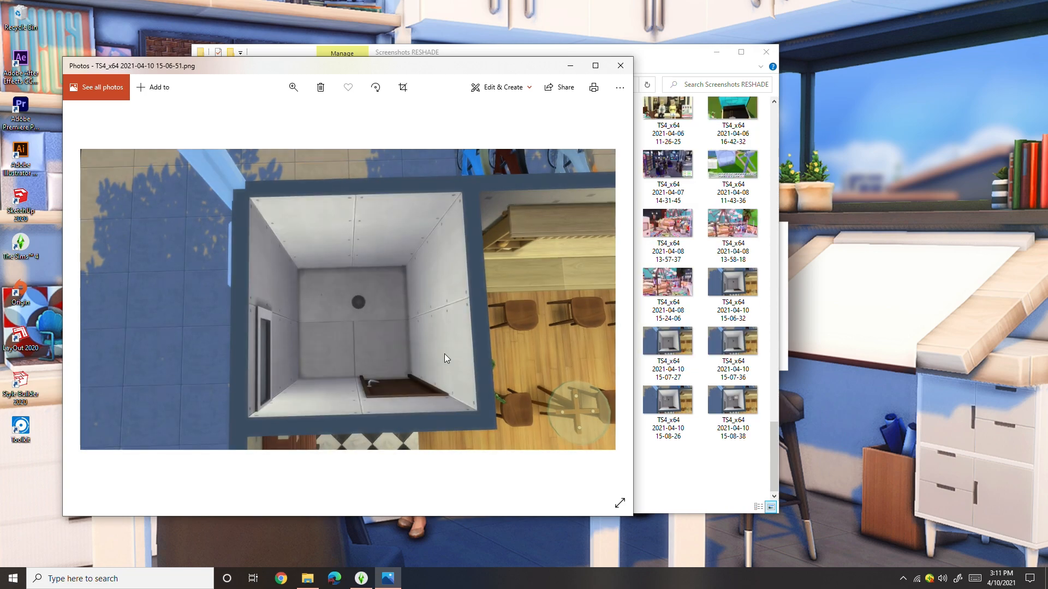
- Review the captured frames in order from 15-06-51 through to the fully furnished bathroom frame 15-08-55
key(Right)
key(Right)
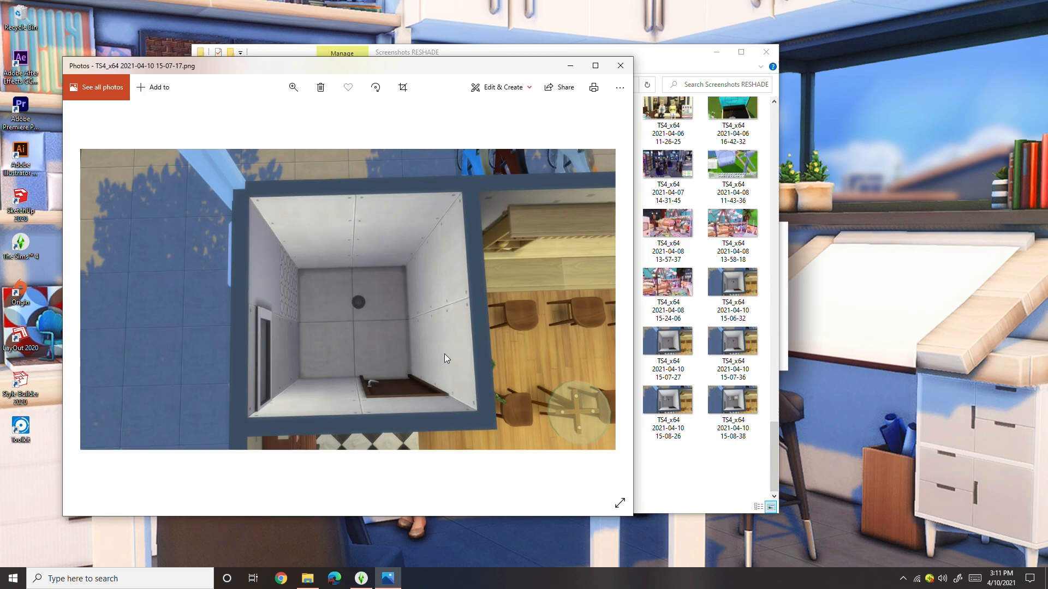
key(Right)
key(Right)
key(Right)
key(Right)
key(Right)
key(Right)
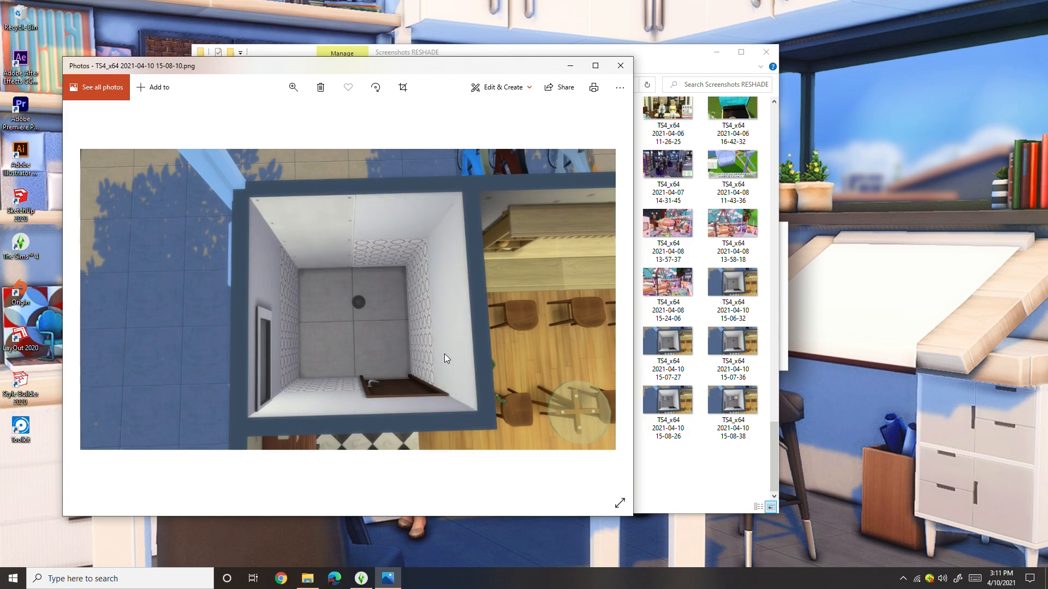
key(Left)
key(Left)
key(Left)
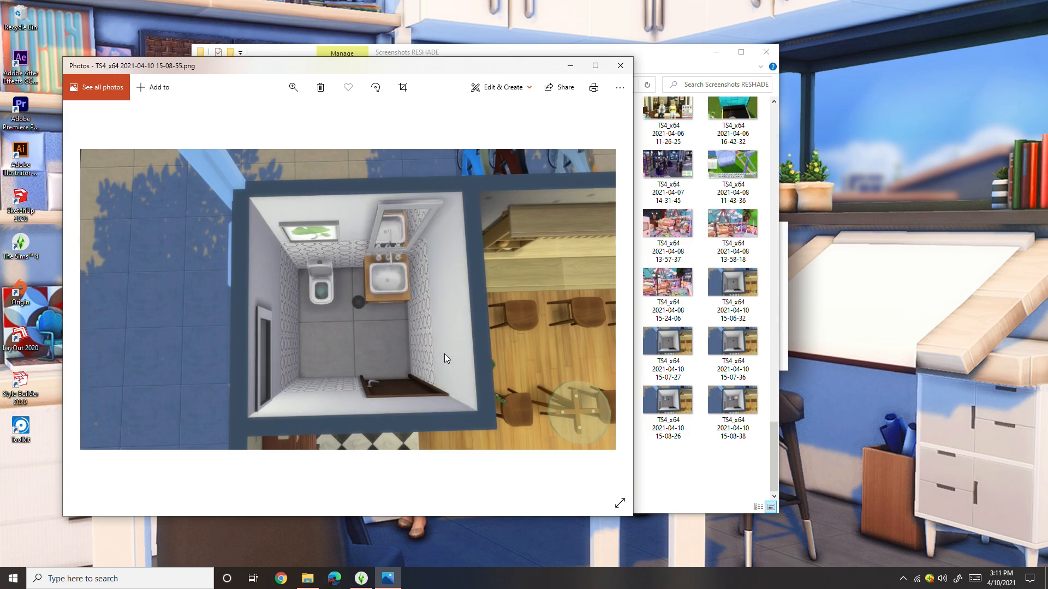
- Review the frames in reverse from the furnished bathroom back through the wall tile frames to check for mistakes
key(Left)
key(Left)
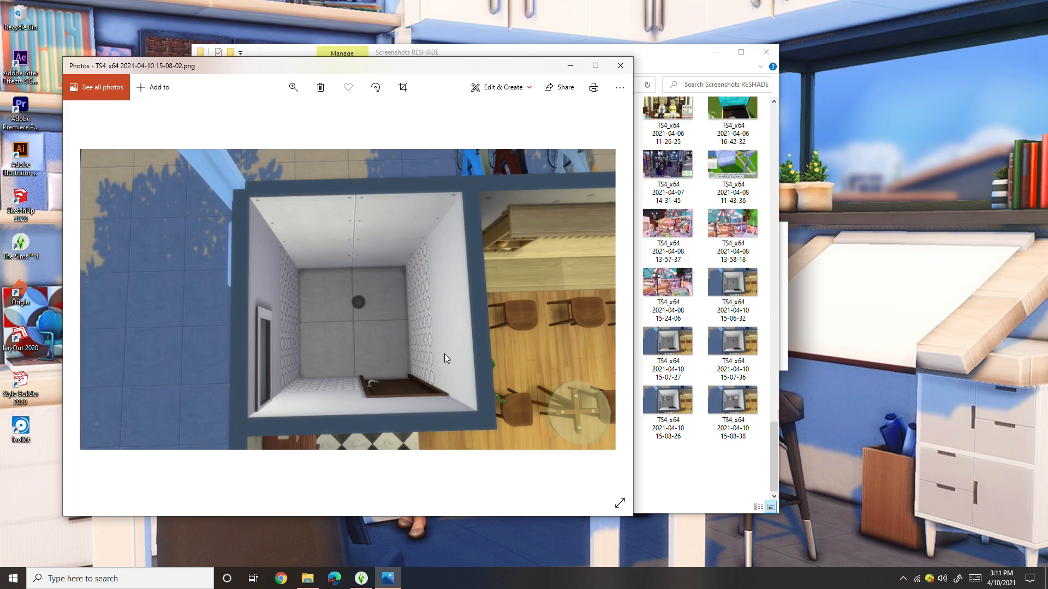
key(Left)
key(Left)
key(Left)
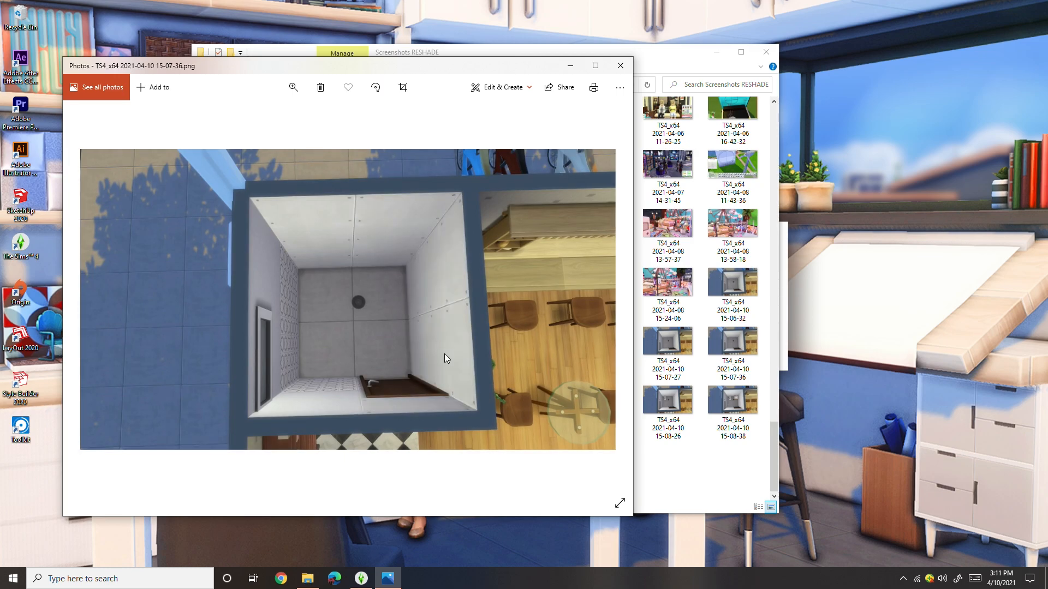
key(Left)
key(Left)
key(Right)
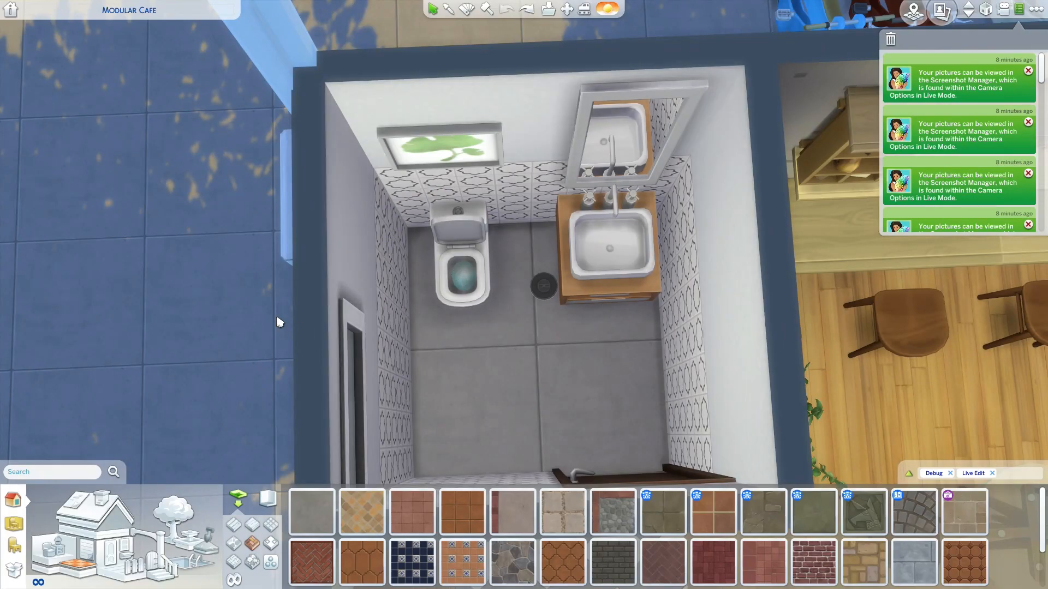
- Step through the bathroom's build history with redo to replay its wall tile and furnishing changes
click(526, 10)
click(526, 10)
click(527, 10)
click(527, 15)
click(527, 14)
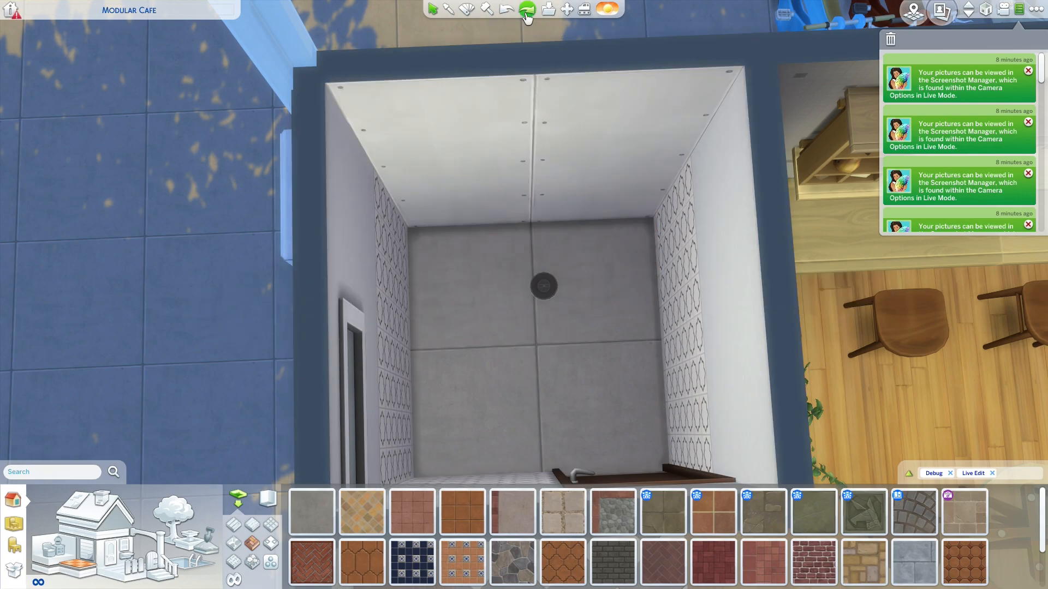
click(527, 12)
click(527, 12)
click(526, 12)
click(527, 17)
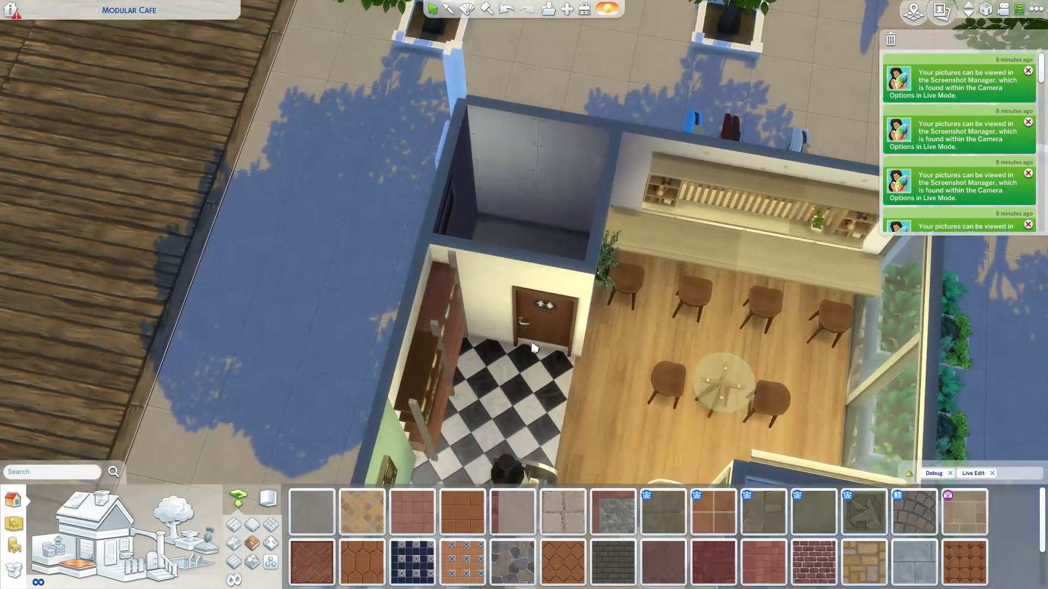
- Check the camera views of the window-side tables and the bare bathroom with the interface hidden
scroll(526, 138, up, 5)
drag(525, 137, 273, 304)
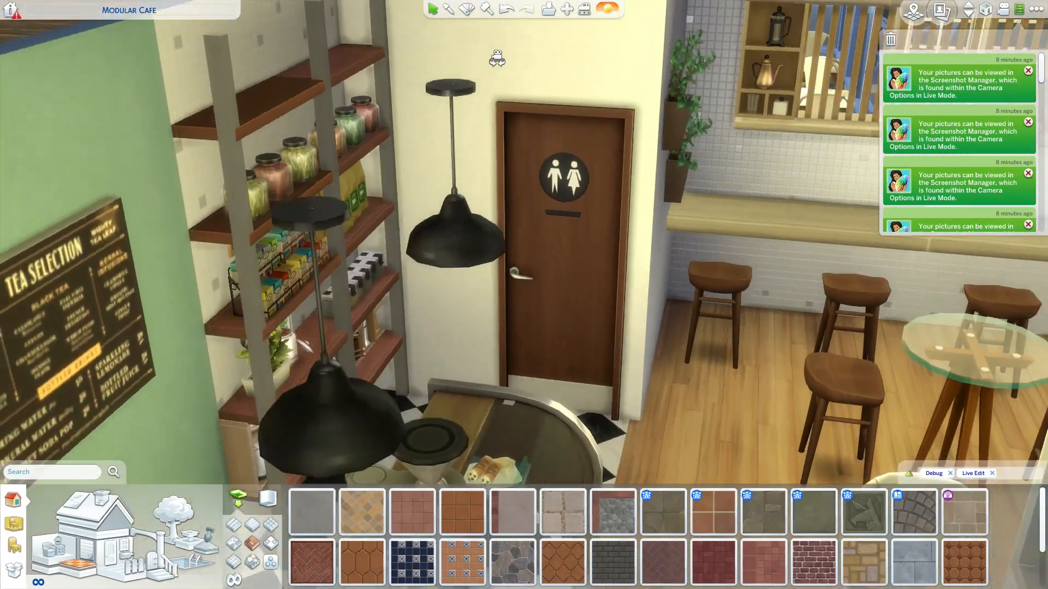
scroll(147, 292, down, 5)
drag(437, 362, 411, 385)
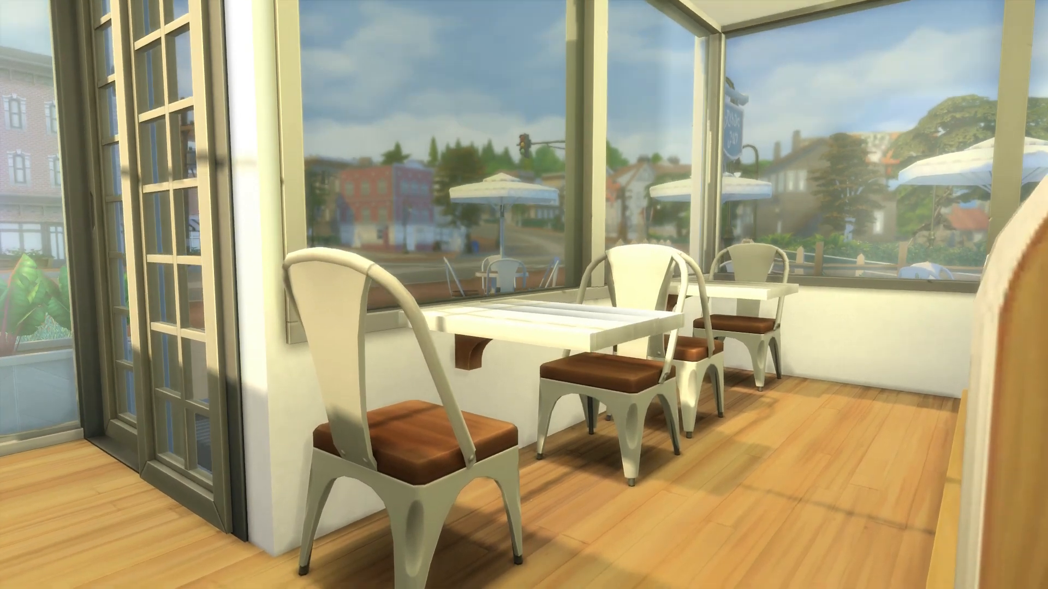
key(a)
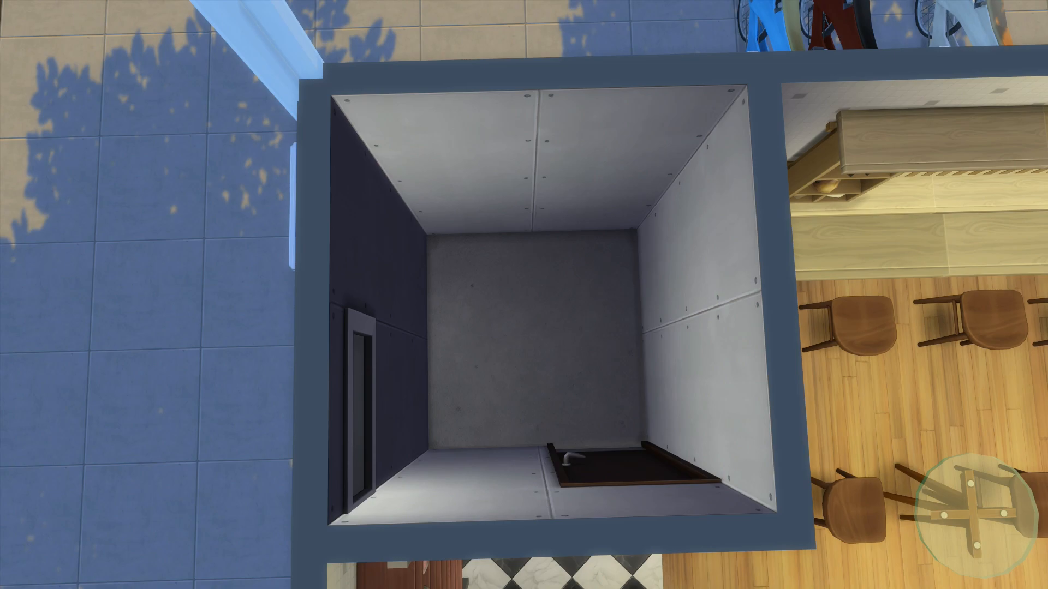
key(d)
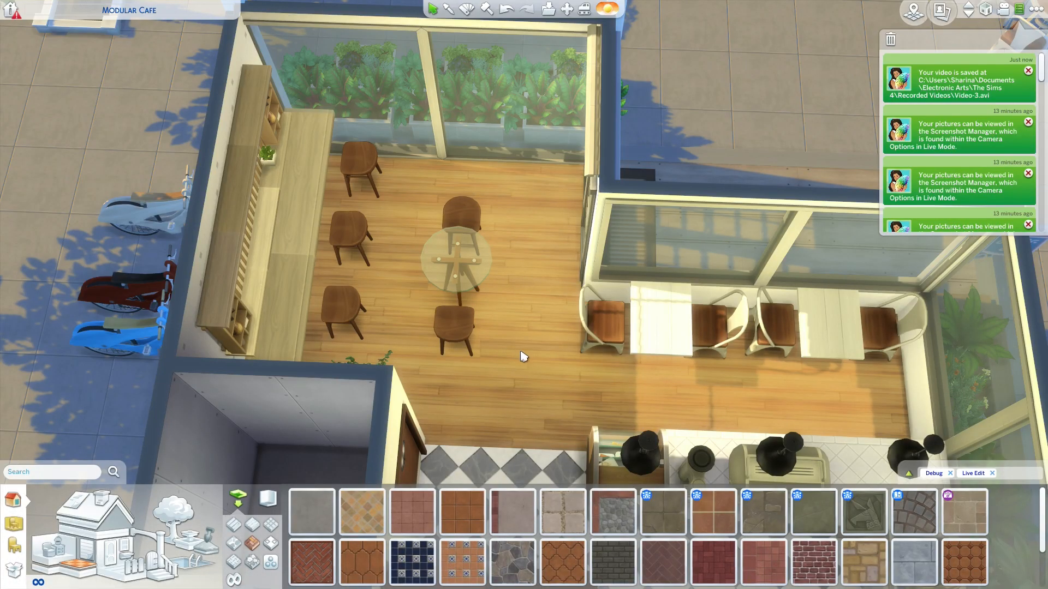
scroll(534, 390, up, 2)
drag(545, 402, 475, 329)
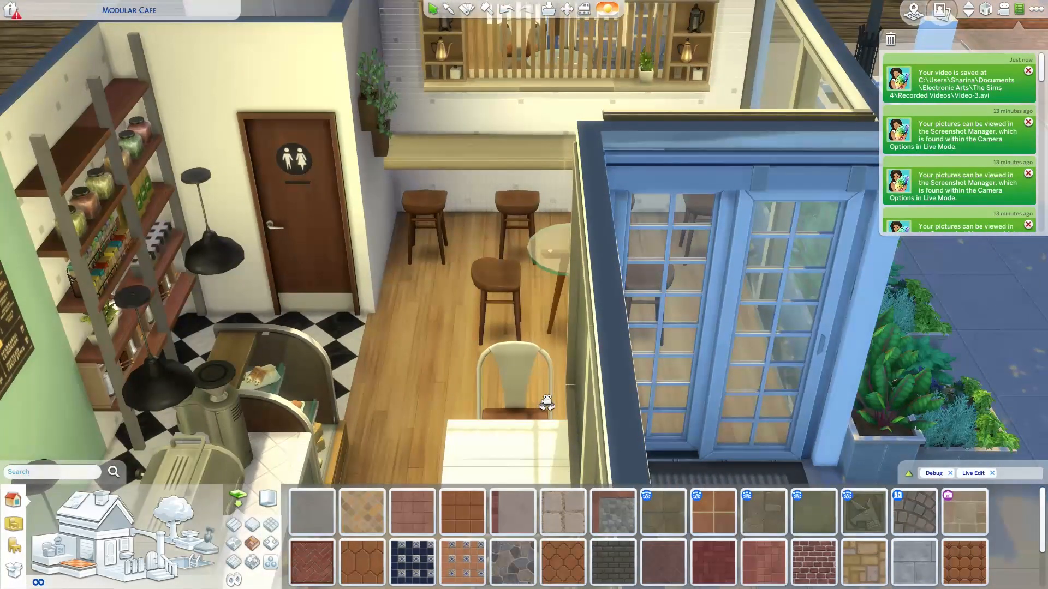
scroll(491, 355, down, 4)
scroll(522, 288, up, 2)
scroll(480, 376, down, 2)
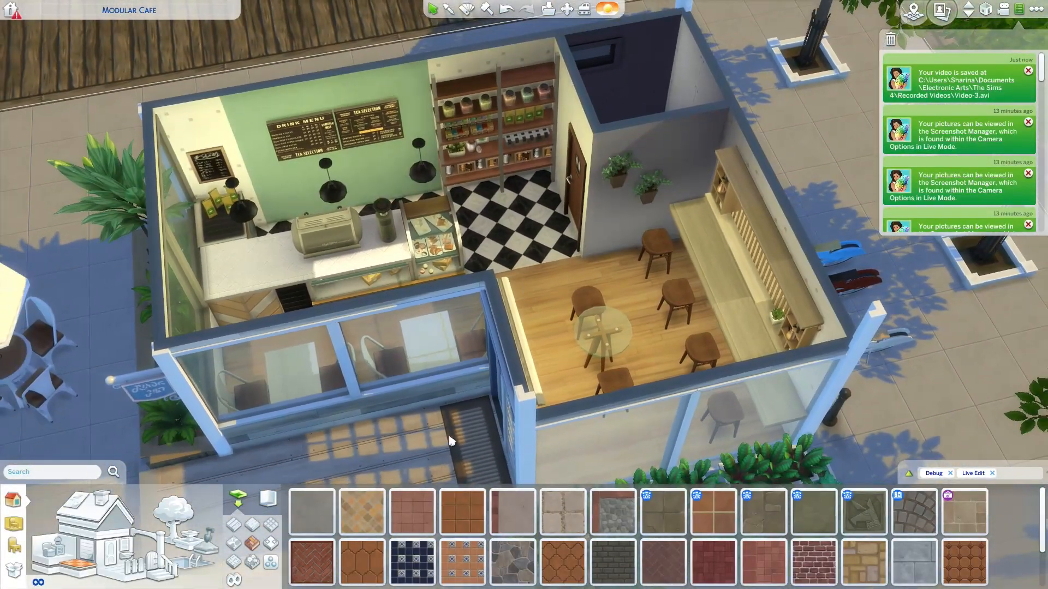
scroll(474, 409, down, 3)
drag(502, 377, 548, 424)
scroll(558, 351, up, 2)
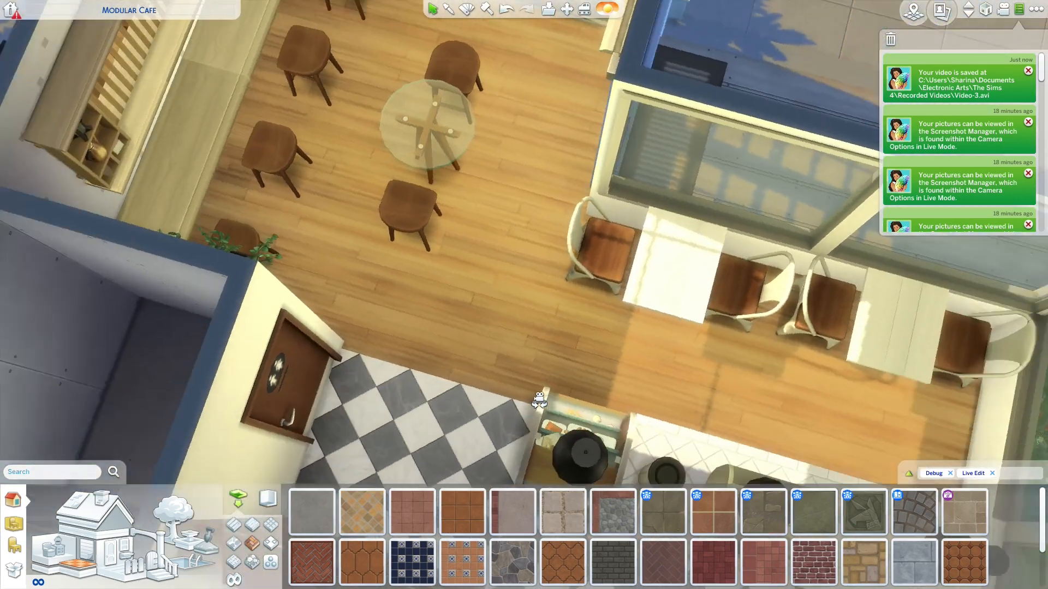
scroll(503, 327, up, 2)
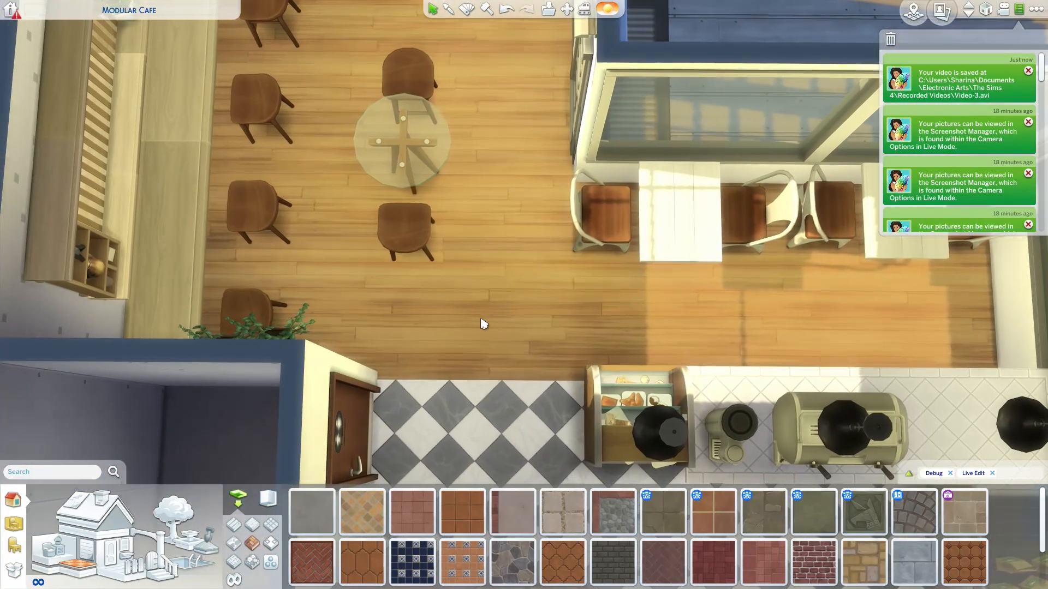
drag(484, 324, 508, 136)
scroll(475, 289, up, 2)
drag(484, 370, 508, 344)
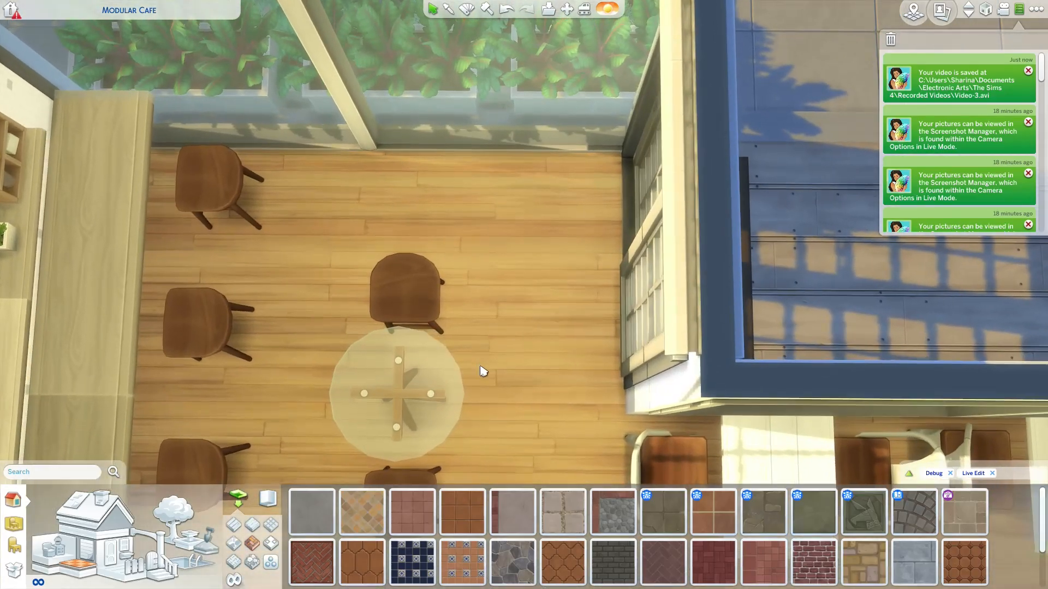
scroll(507, 344, down, 2)
scroll(491, 447, down, 8)
drag(492, 447, 550, 320)
scroll(550, 321, up, 3)
drag(538, 245, 549, 225)
drag(552, 273, 555, 355)
scroll(456, 271, down, 2)
scroll(555, 356, up, 5)
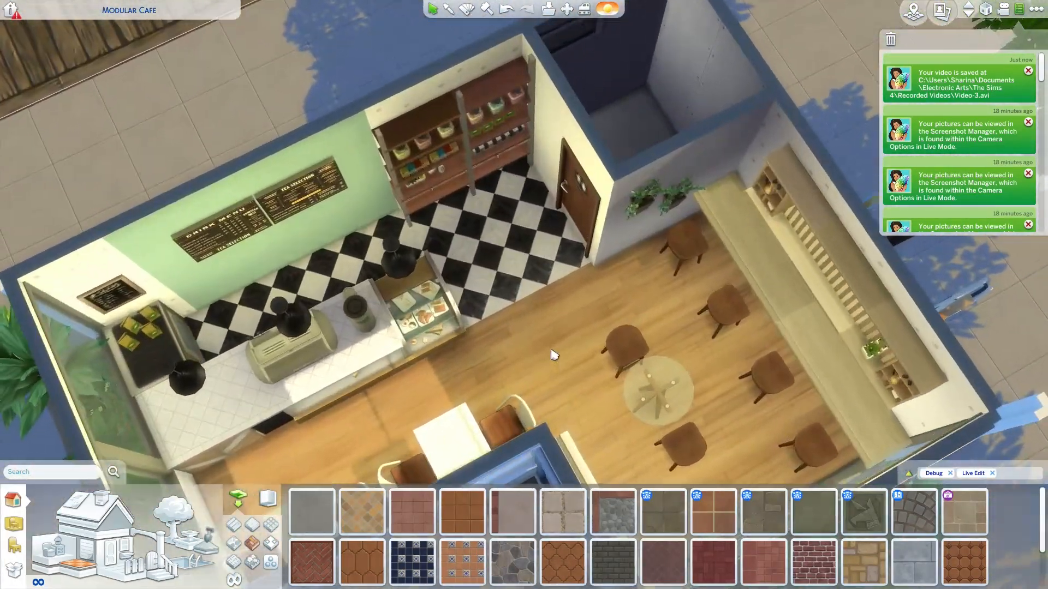
scroll(527, 339, down, 2)
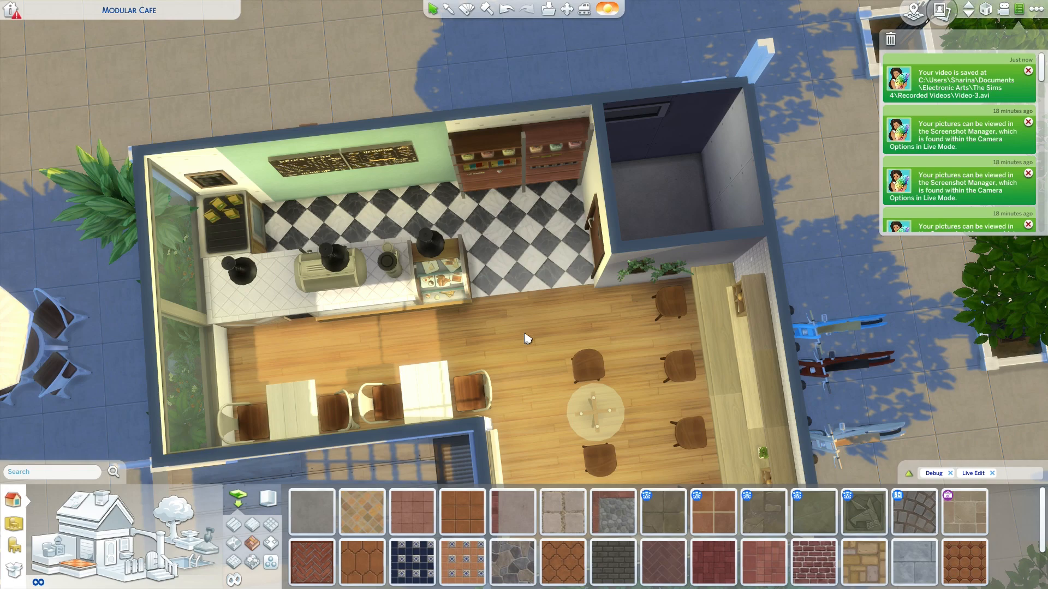
- Delete the metal chairs and wall-mounted tables along the cafe's front windows with the sledgehammer
scroll(526, 338, up, 4)
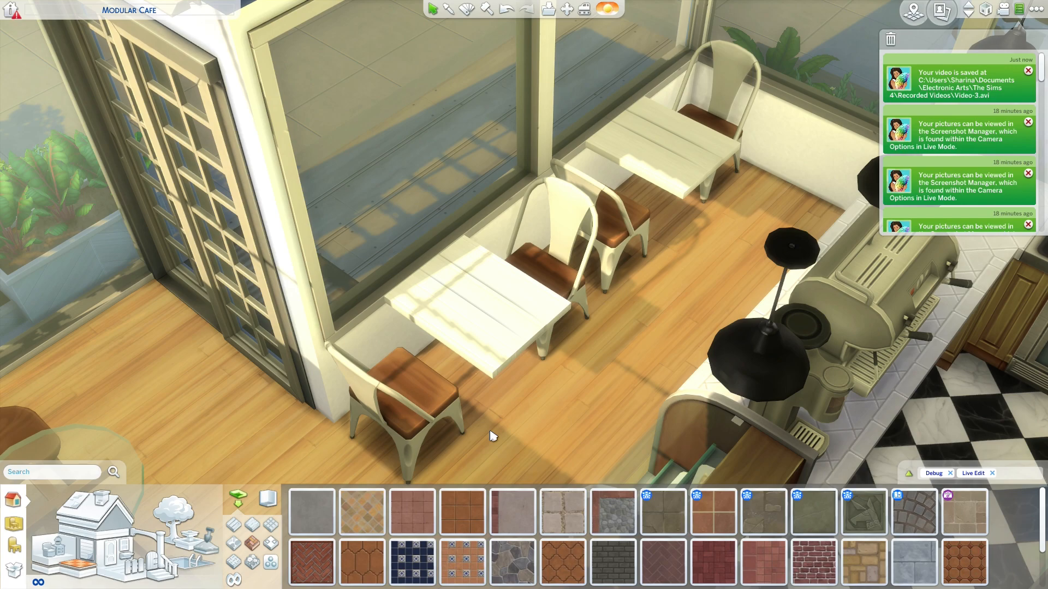
scroll(743, 68, up, 1)
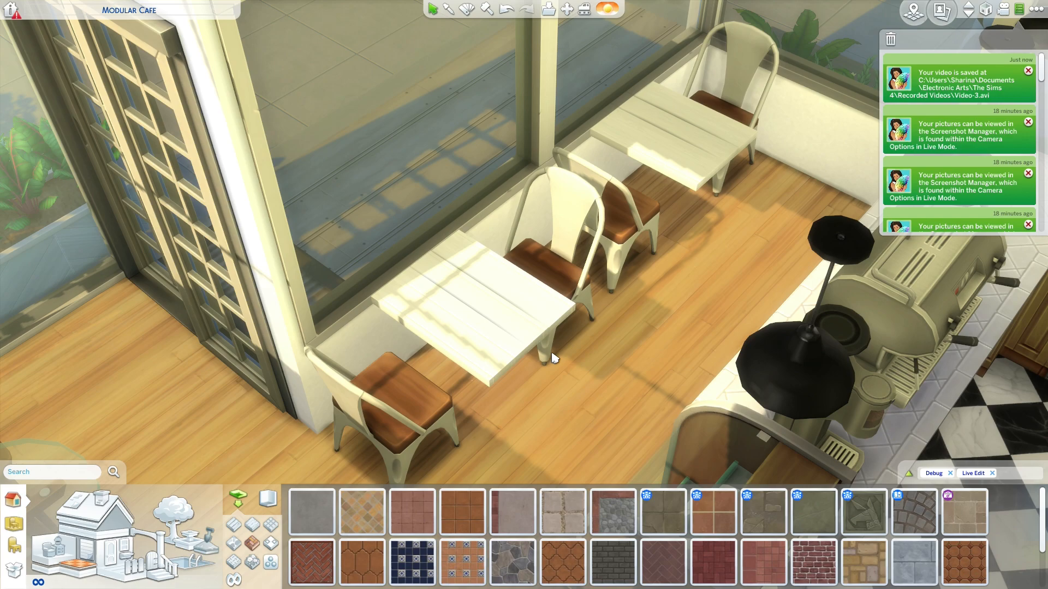
key(k)
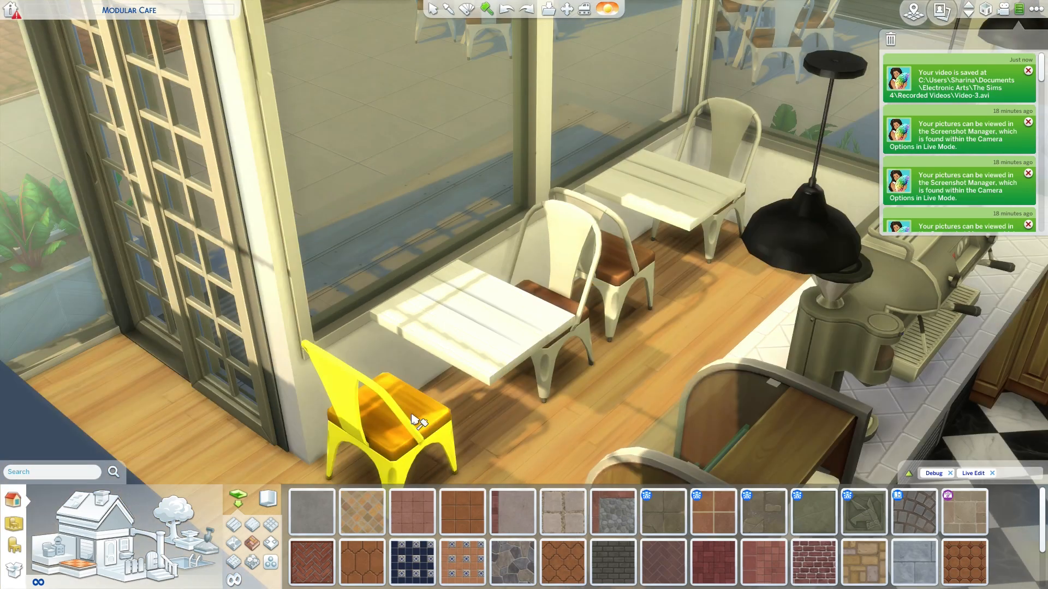
click(415, 421)
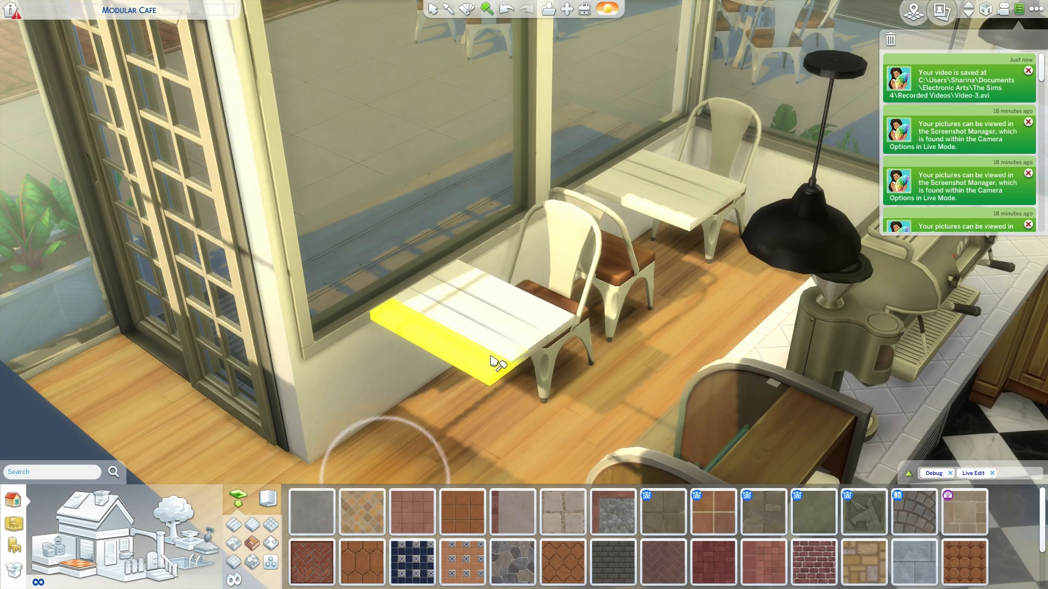
click(513, 331)
click(517, 327)
scroll(551, 240, down, 2)
click(563, 207)
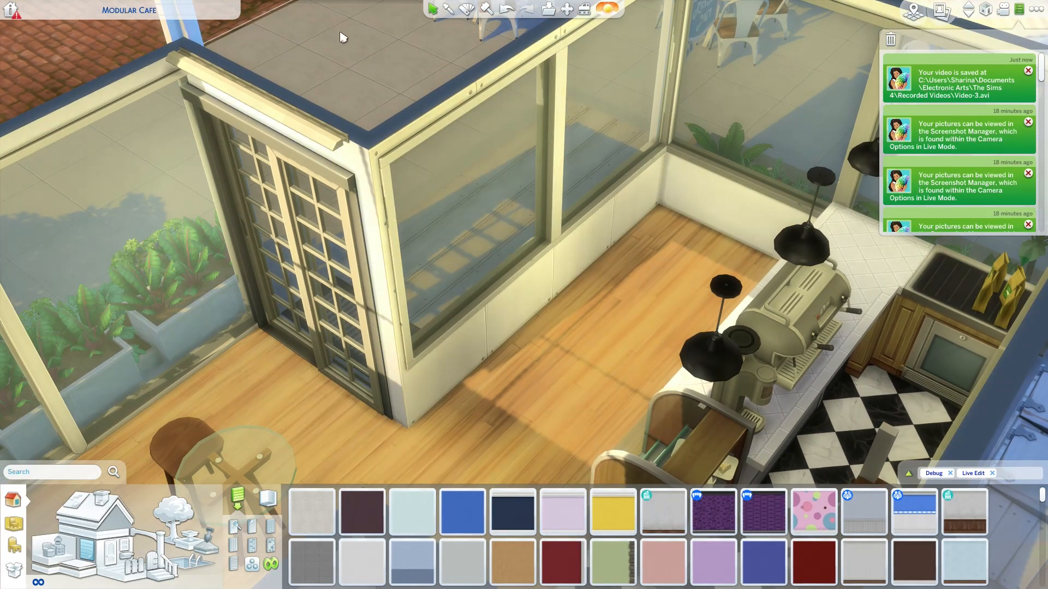
scroll(344, 38, down, 2)
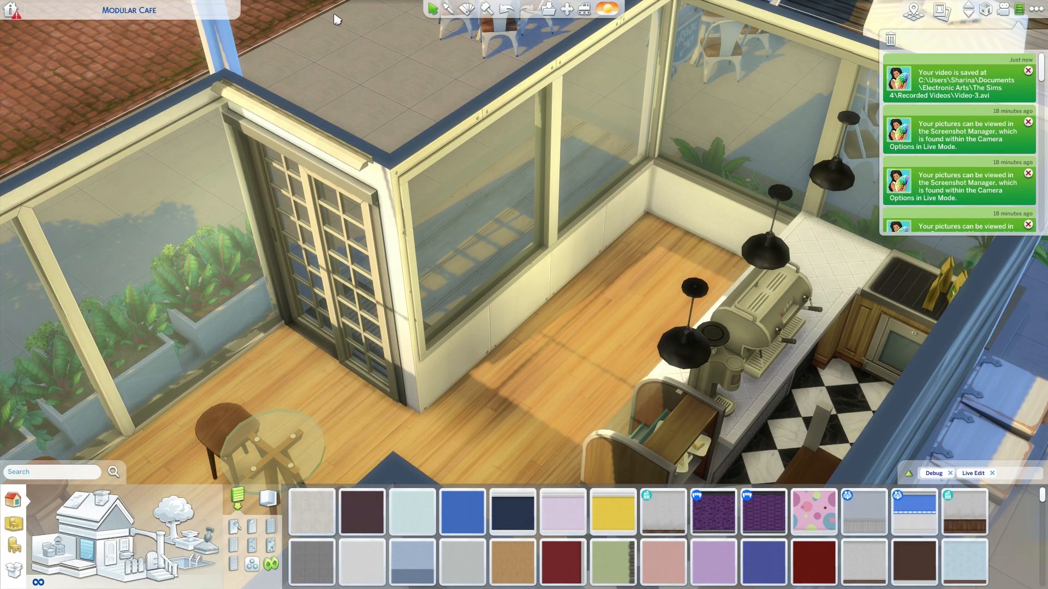
- Inspect the bare wall panels under the front windows and recall saved camera view 5 for the first frame
scroll(337, 20, up, 5)
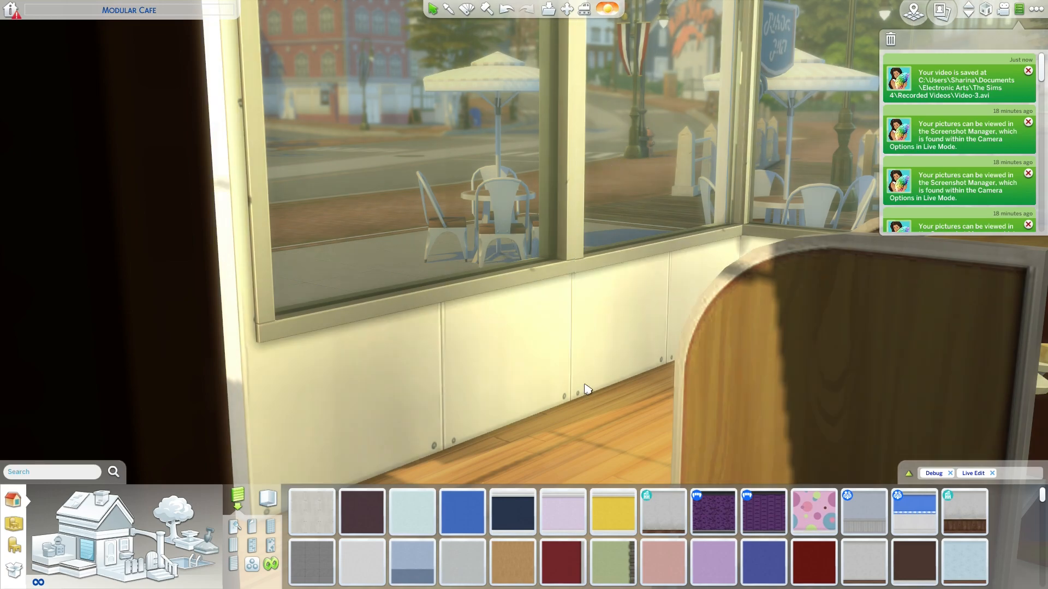
scroll(589, 376, down, 5)
scroll(570, 401, down, 5)
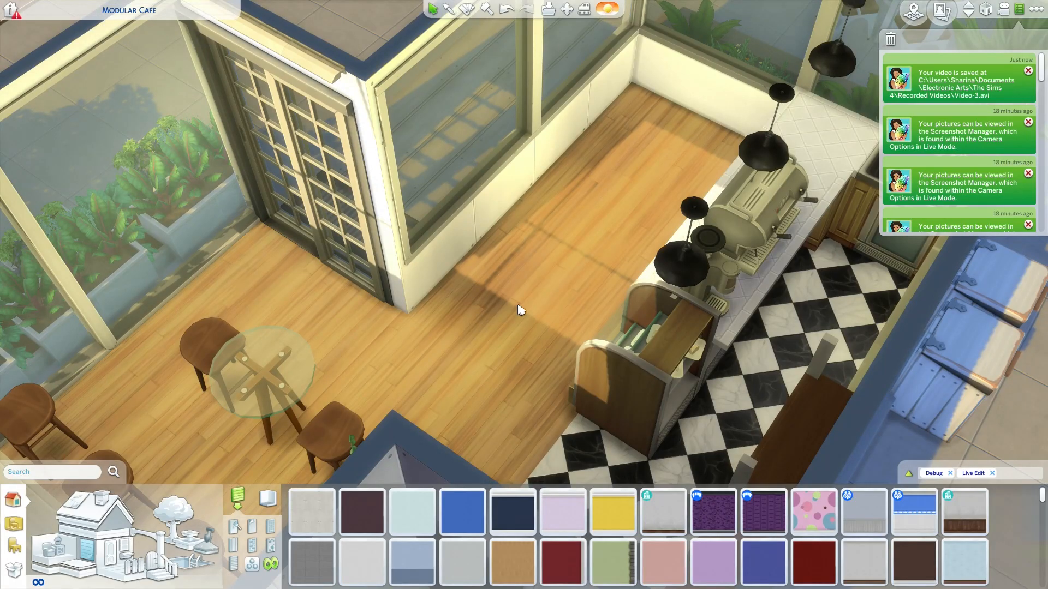
key(Tab)
key(5)
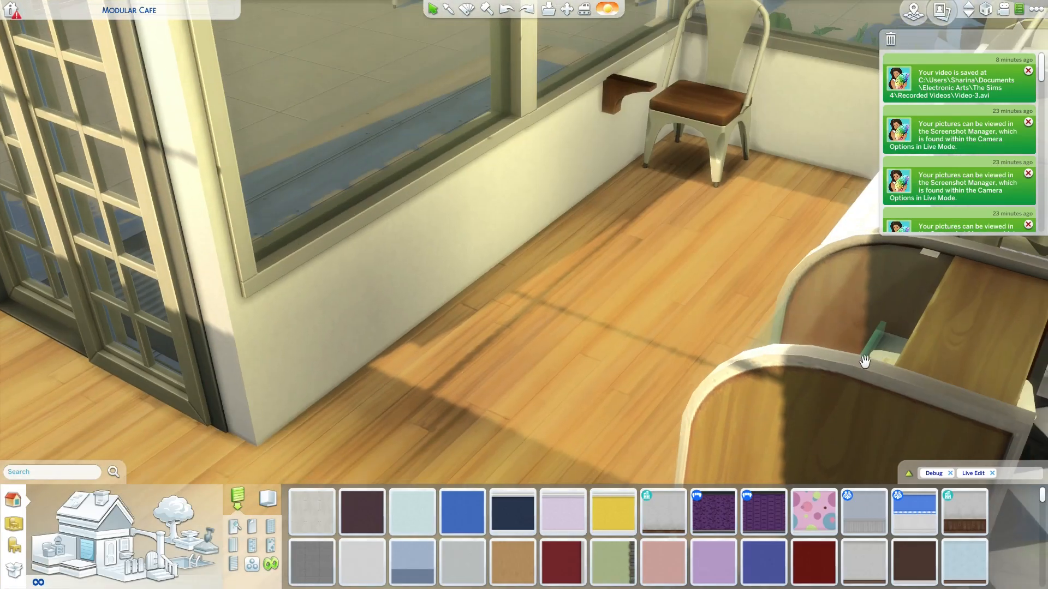
- Restore the wall finish, corner chair and corner wall table piece by piece, returning to the saved camera view for each frame
scroll(871, 361, down, 5)
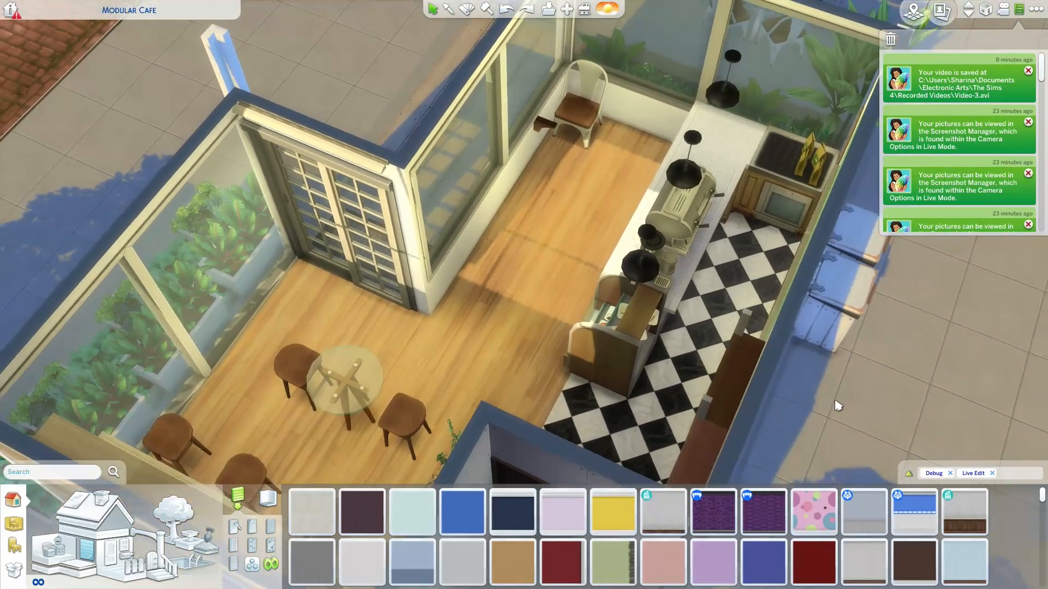
key(Tab)
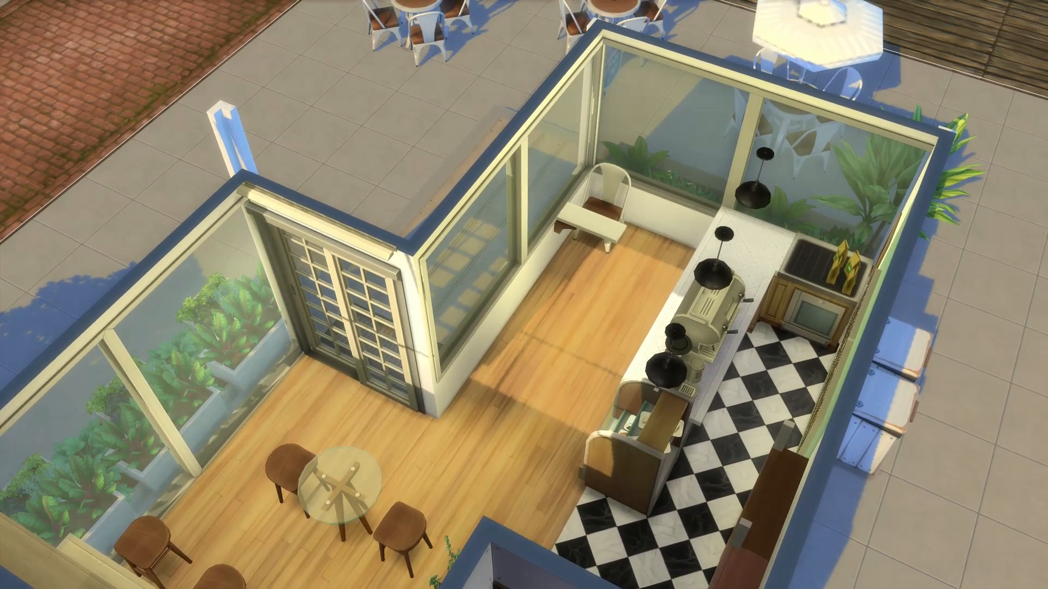
key(w)
key(w)
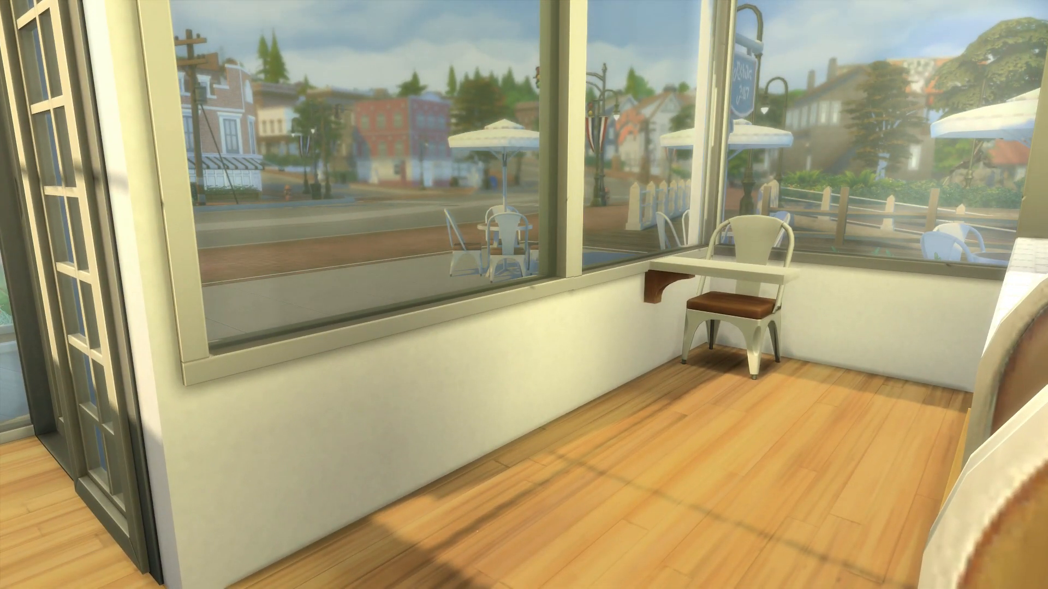
- Restore the second wall-mounted table and the remaining metal chairs, framing each stage from the saved window camera view
key(Tab)
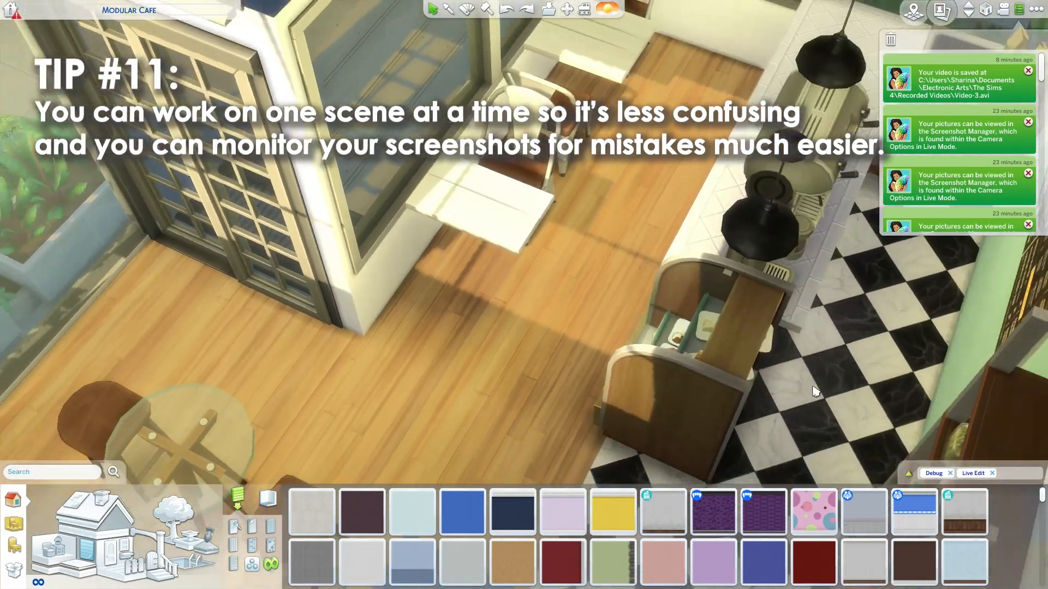
scroll(816, 392, down, 3)
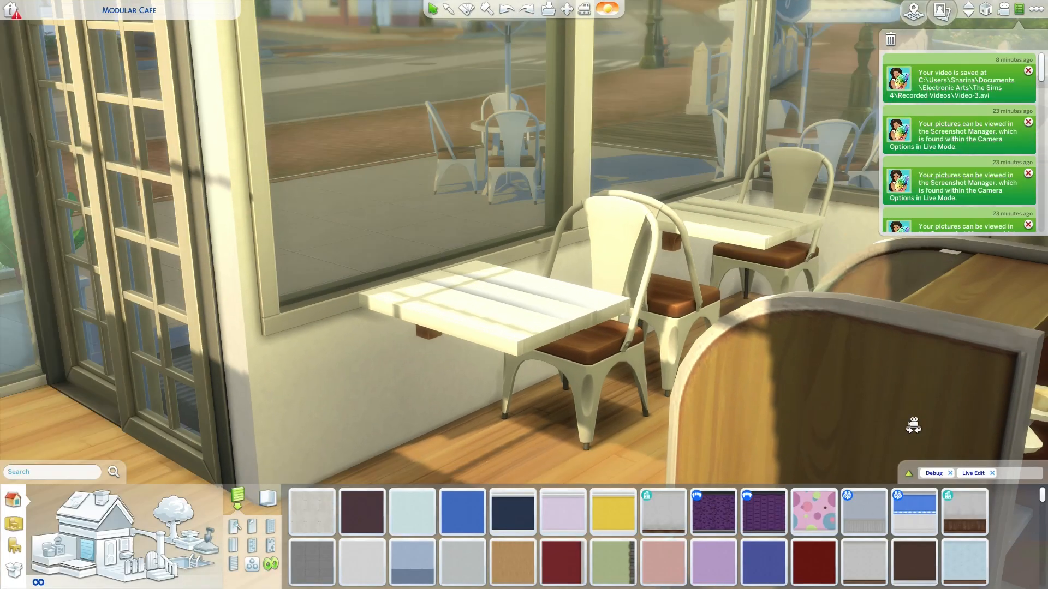
scroll(901, 420, down, 5)
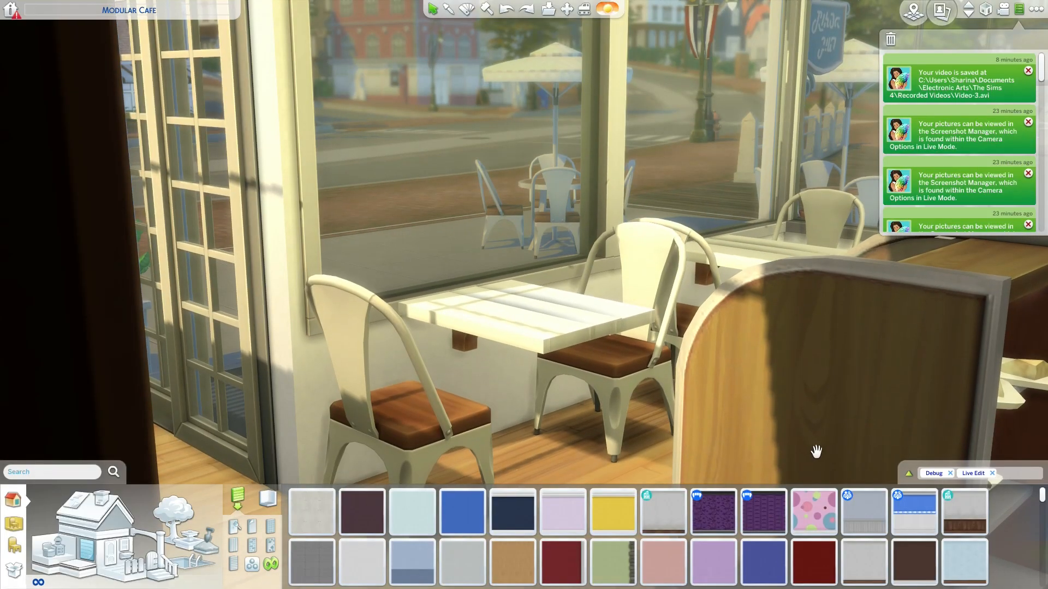
drag(814, 449, 490, 455)
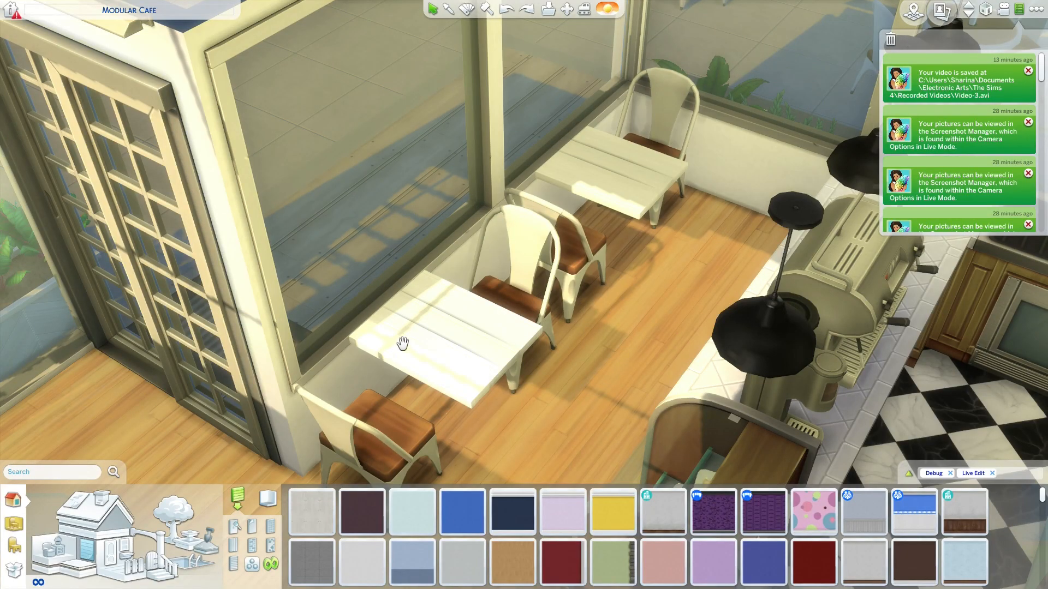
drag(502, 339, 669, 204)
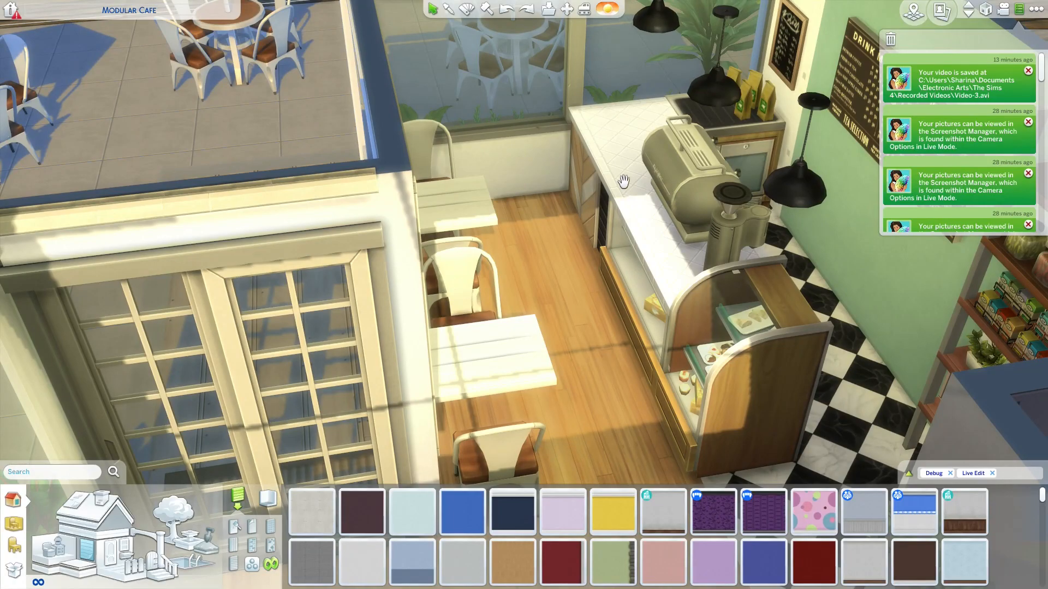
drag(539, 280, 378, 391)
scroll(379, 391, up, 3)
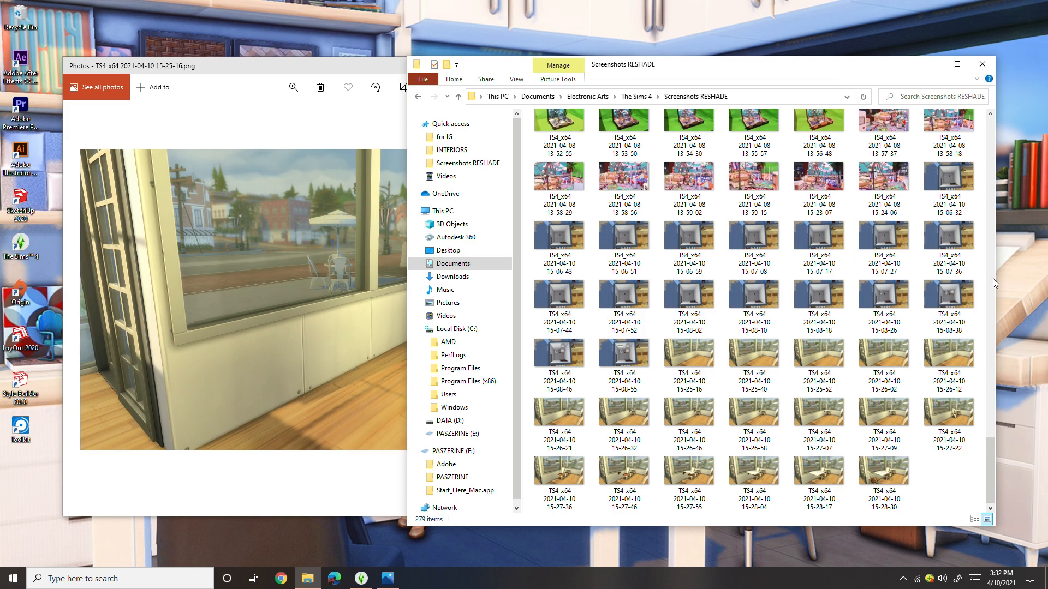
right_click(951, 473)
click(953, 485)
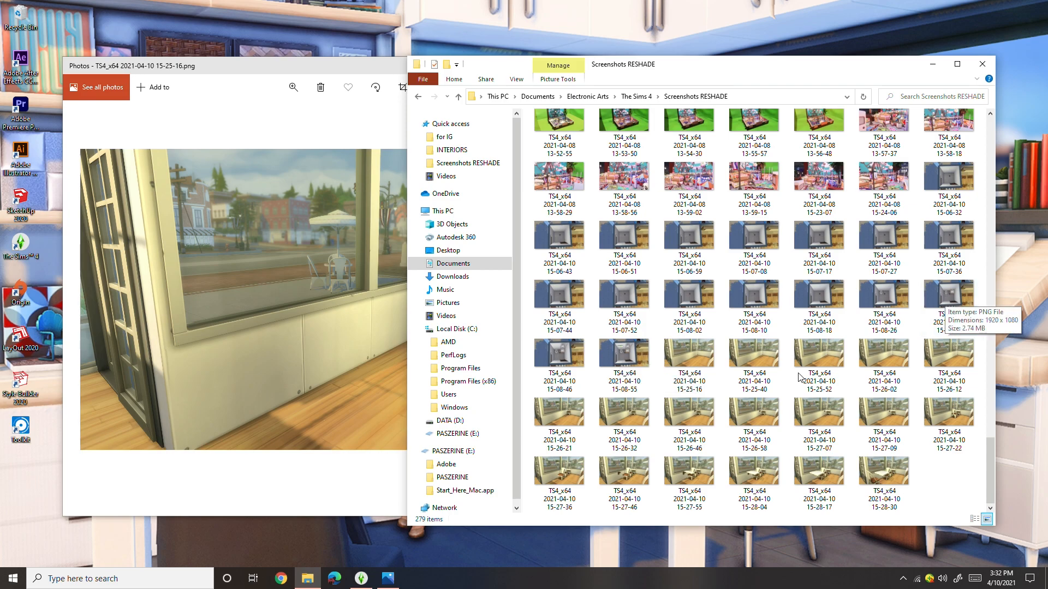
click(697, 355)
click(283, 329)
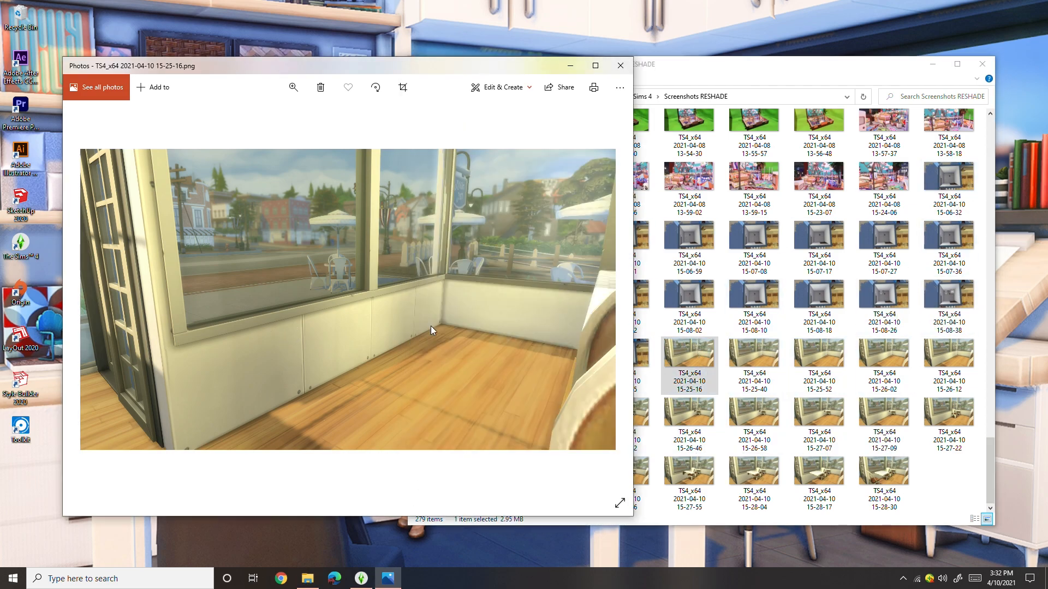
- Review the window scene frames in order from 15-25-16 through 15-27-22
key(Right)
key(Right)
key(Right)
key(Right)
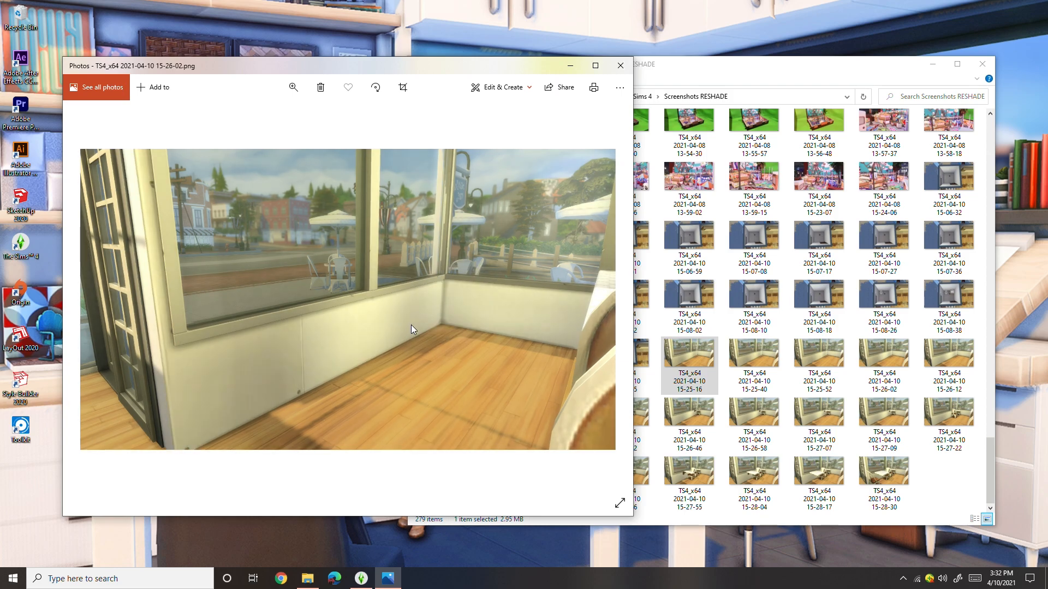
key(Right)
key(Right)
key(Right)
key(Right)
key(Right)
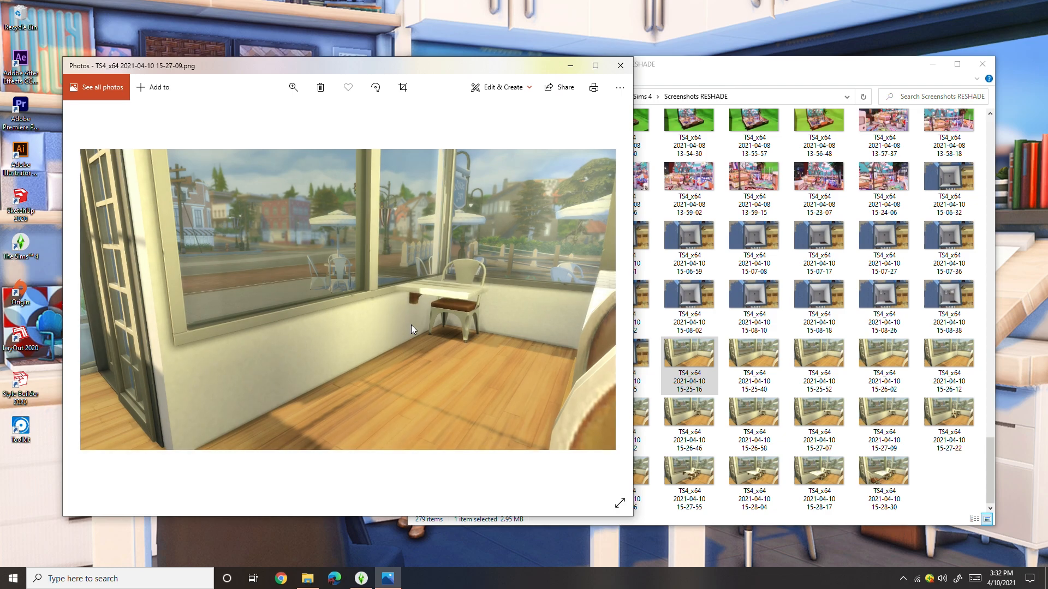
key(Right)
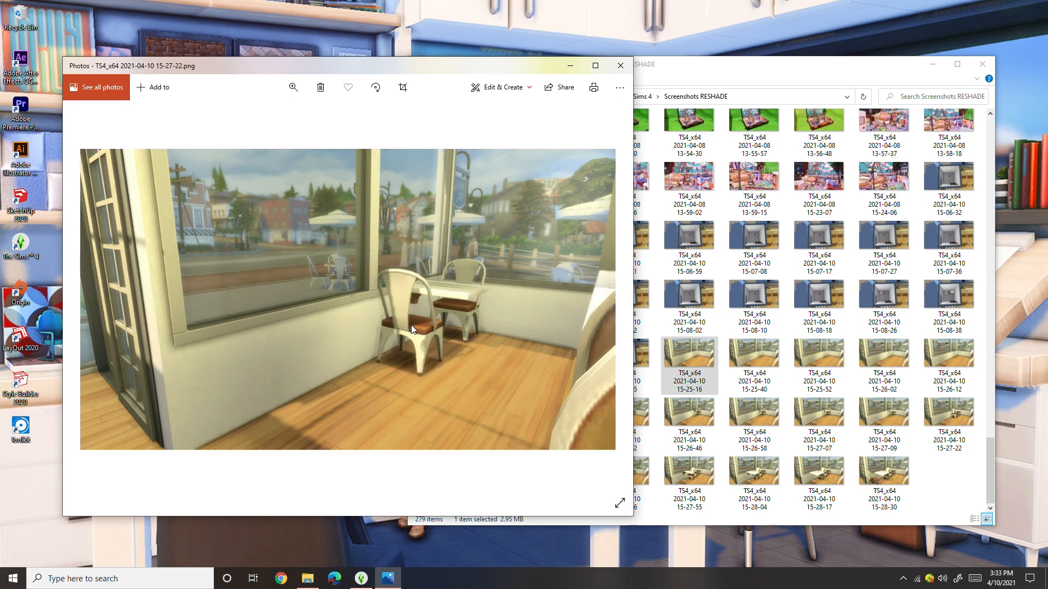
- Flip back and forth through the frames that build the second wall table and its chairs to check for mistakes
key(Right)
key(Right)
key(Right)
key(Right)
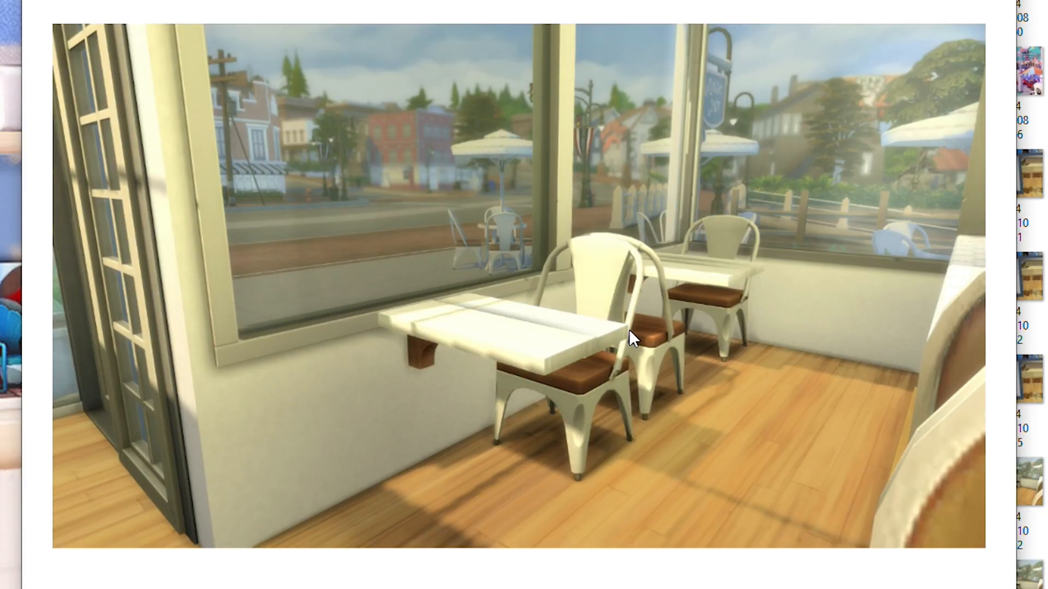
key(Right)
key(Left)
key(Left)
key(Left)
key(Right)
key(Right)
key(Right)
key(Left)
key(Left)
key(Left)
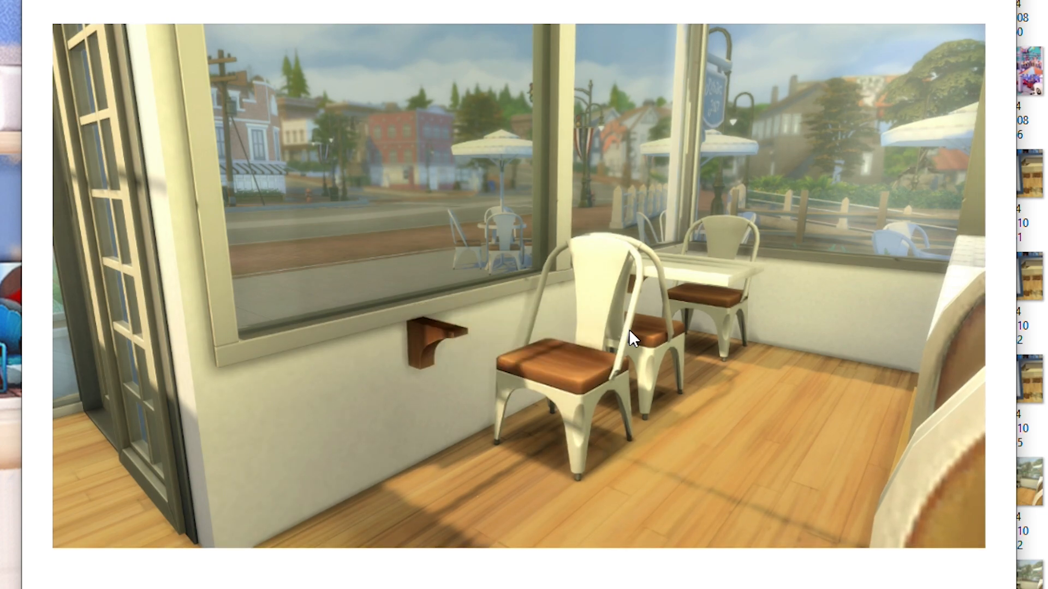
- Review the remaining window scene frames through 15-28-30
key(Right)
key(Right)
key(Right)
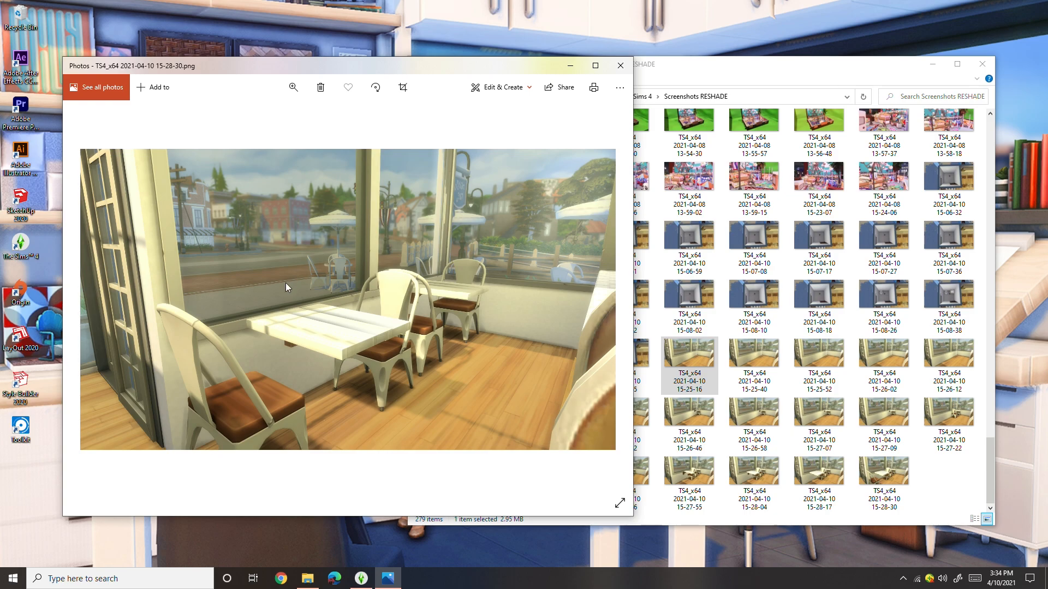
mouse_move(372, 580)
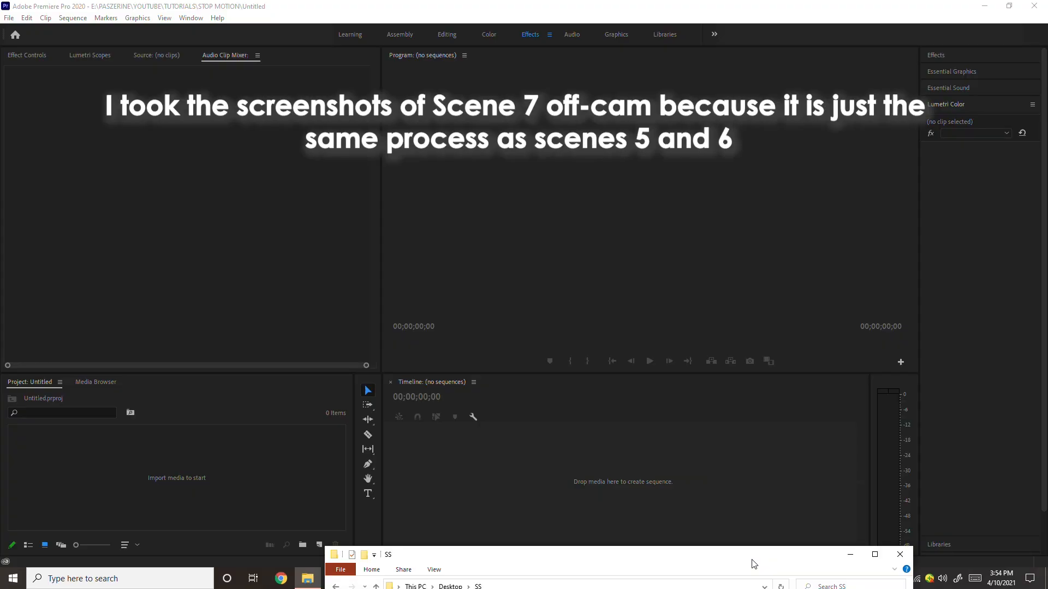
- Bring the SS screenshot folder into full view, look over its frames and create scene folders 1, 2 and 3
drag(752, 564, 762, 78)
scroll(650, 188, down, 1)
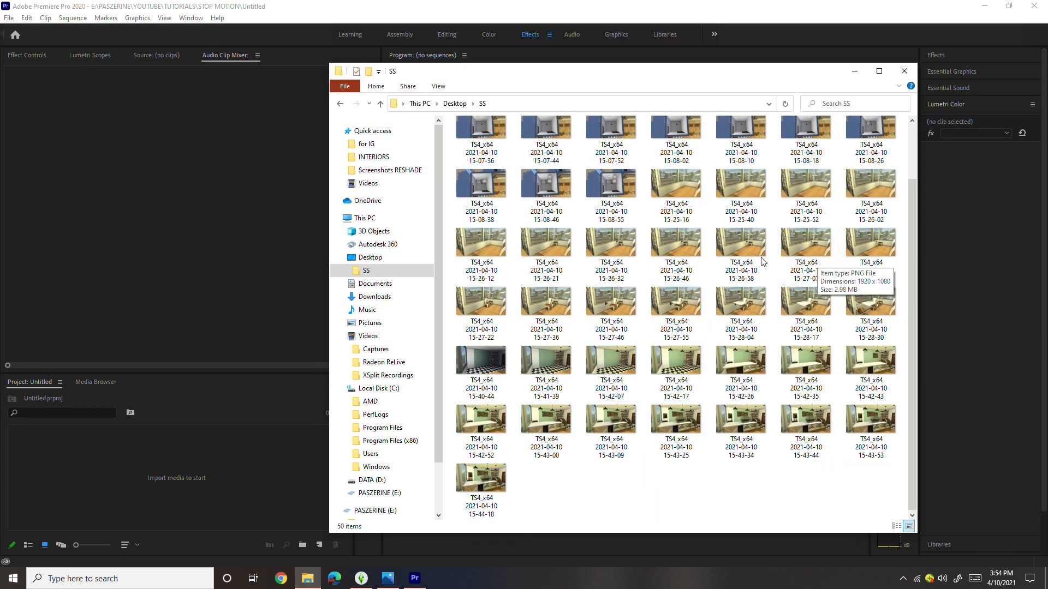
scroll(808, 262, up, 2)
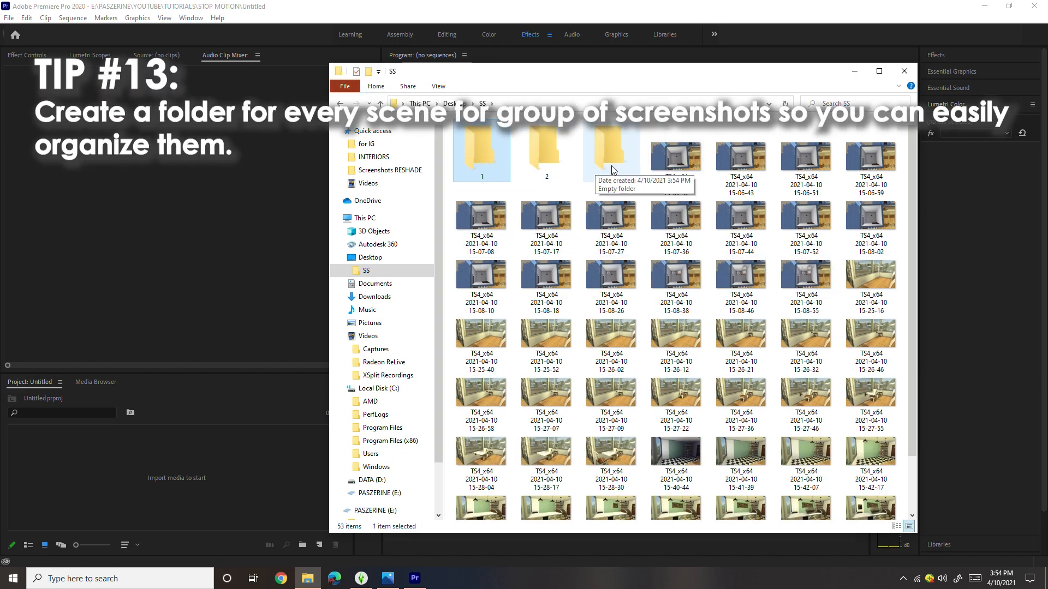
- Move the counter scene screenshots from 15-40-44 through 15-44-18 into folder 1
scroll(483, 229, down, 2)
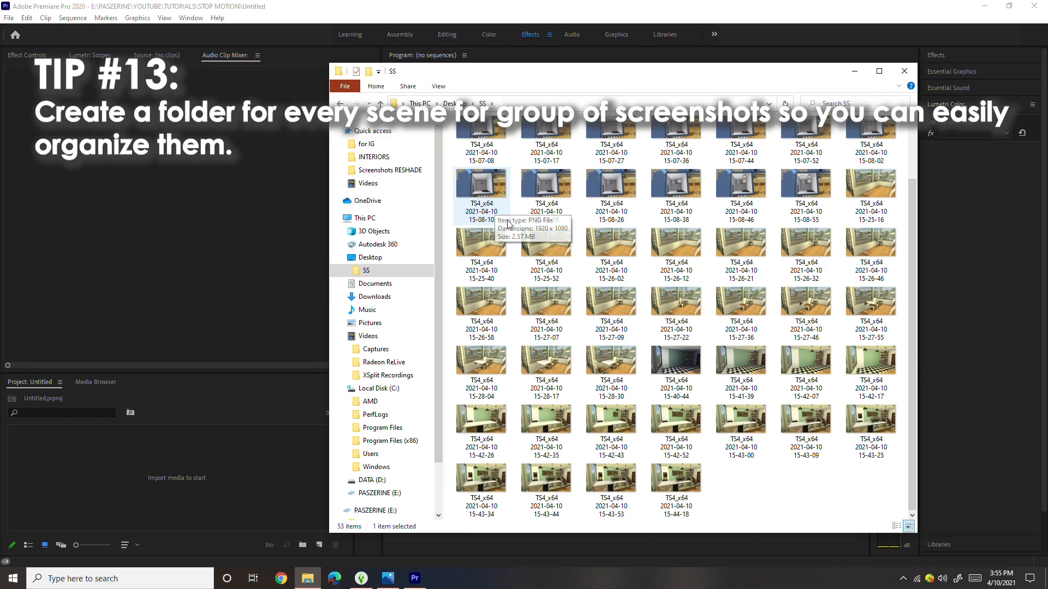
click(666, 486)
shift+click(685, 369)
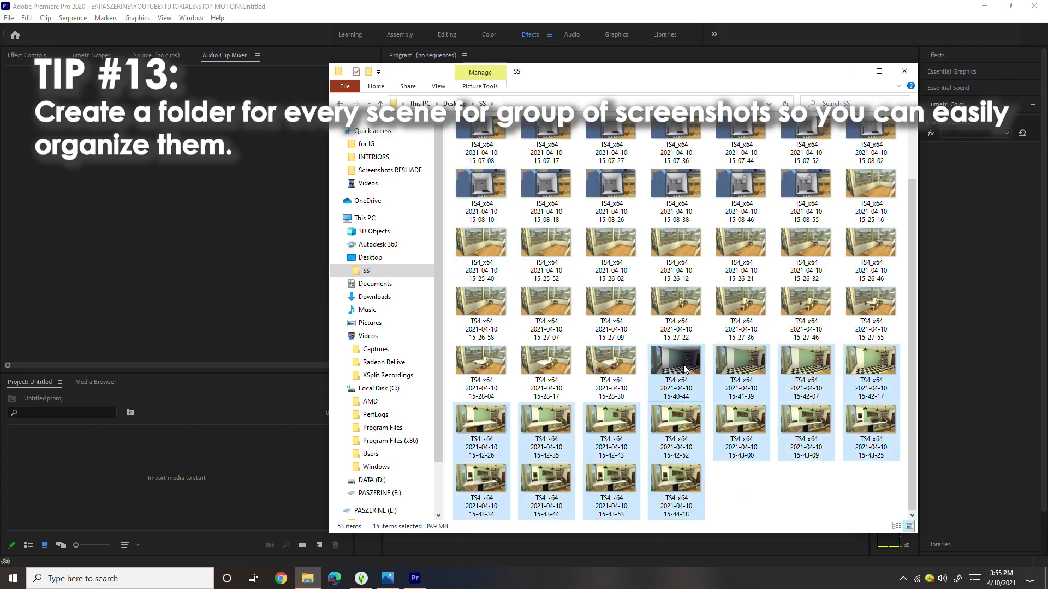
scroll(708, 399, up, 3)
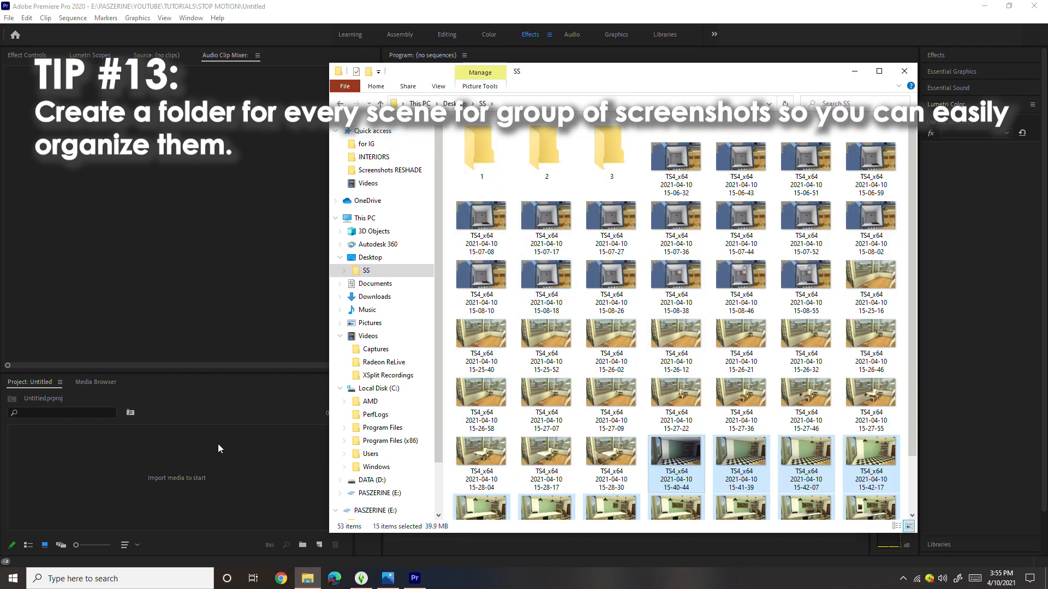
scroll(680, 450, down, 3)
drag(679, 449, 646, 332)
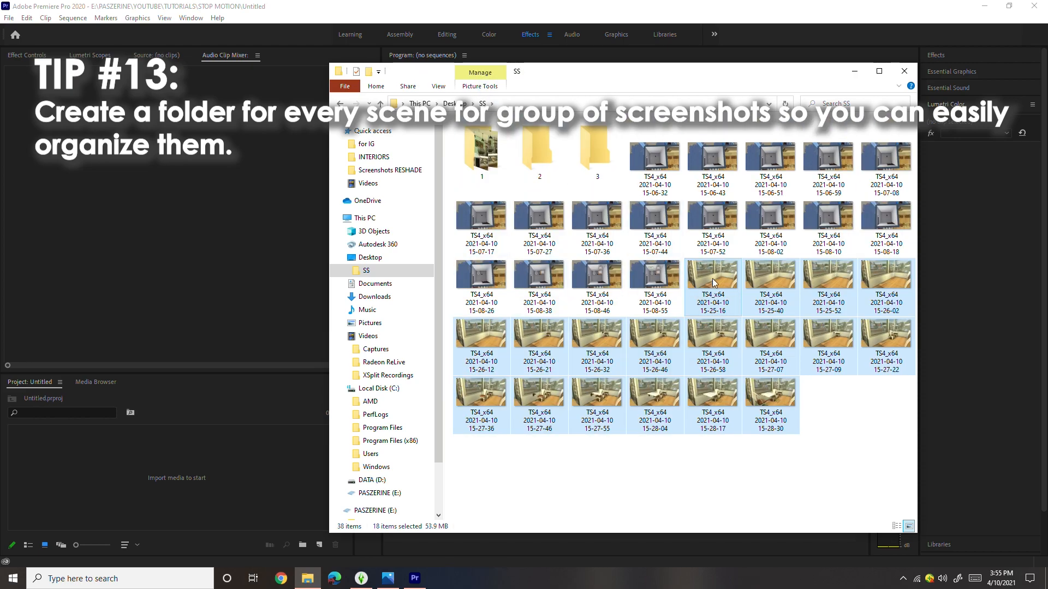
- Move the window scene screenshots into folder 2 and the bathroom screenshots into folder 3, checking folder 3's contents
drag(722, 279, 536, 162)
shift+click(671, 163)
drag(672, 164, 593, 152)
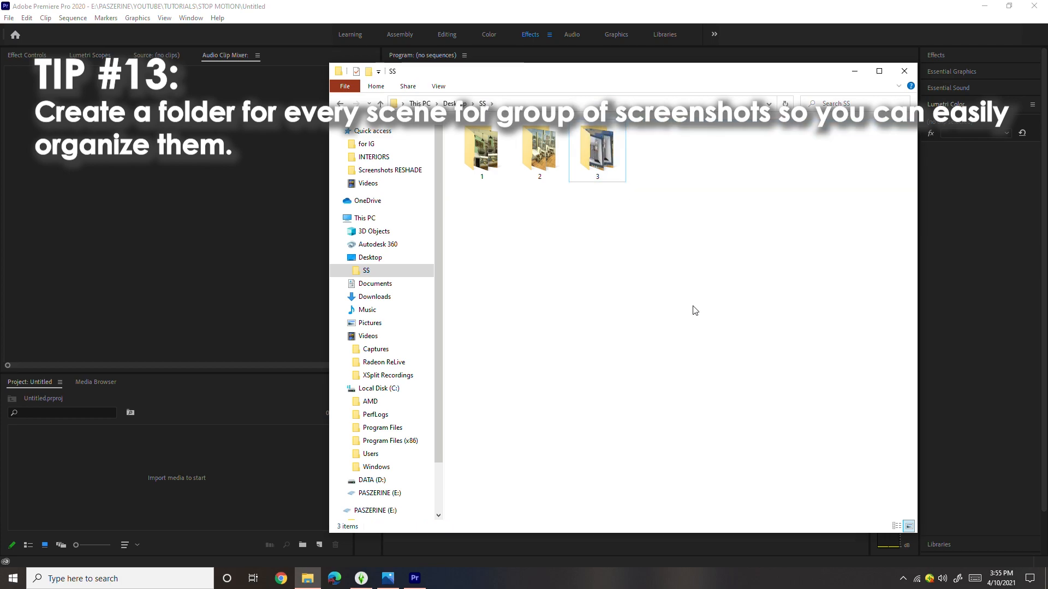
double_click(599, 150)
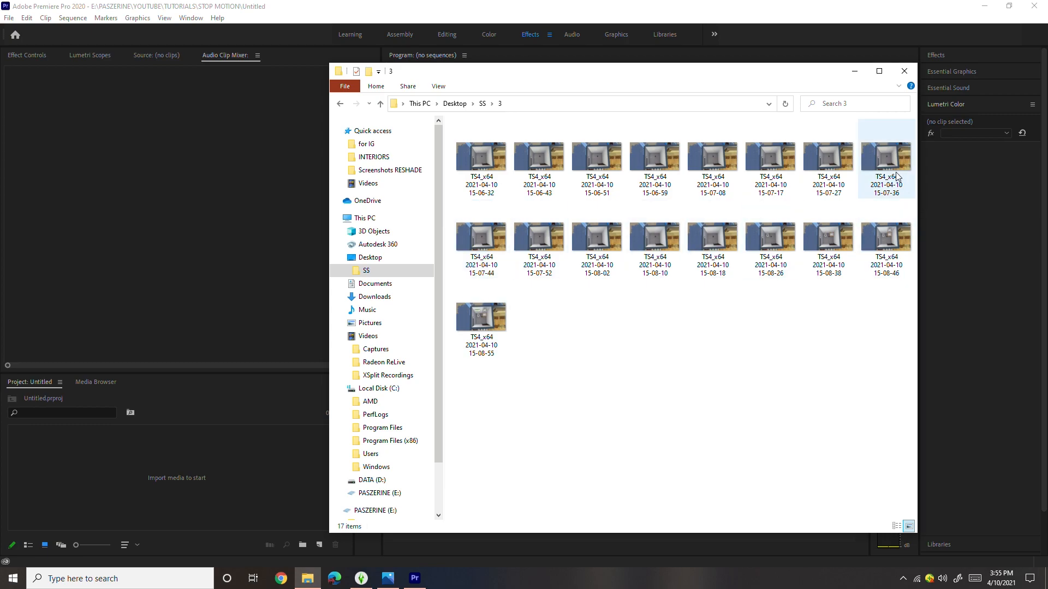
click(340, 106)
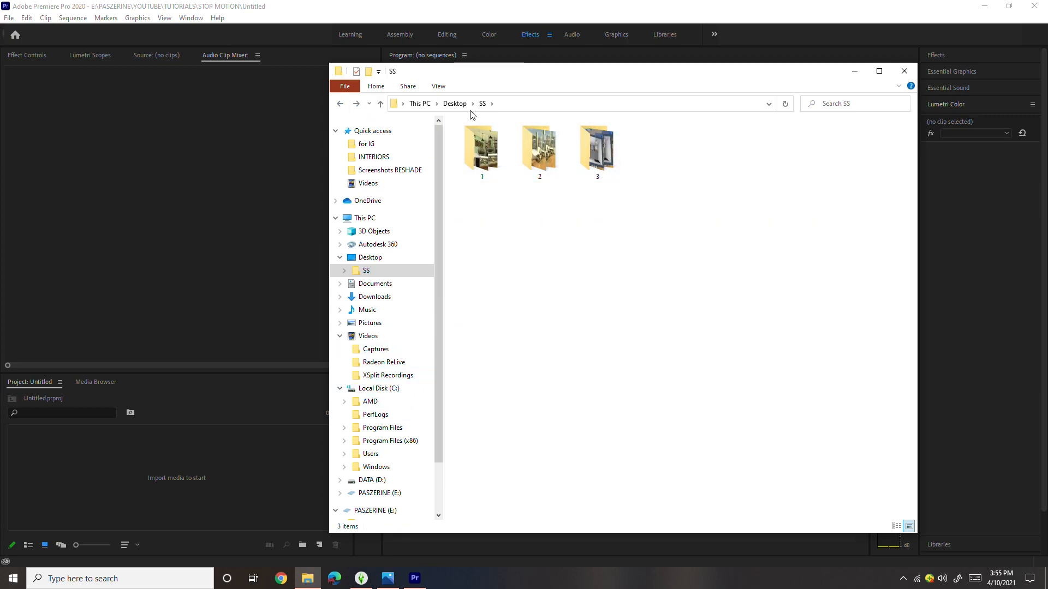
- Create a new folder named TRANSITIONS beside the three scene folders in SS
click(369, 73)
text(TRANSITIONS)
key(Return)
click(588, 191)
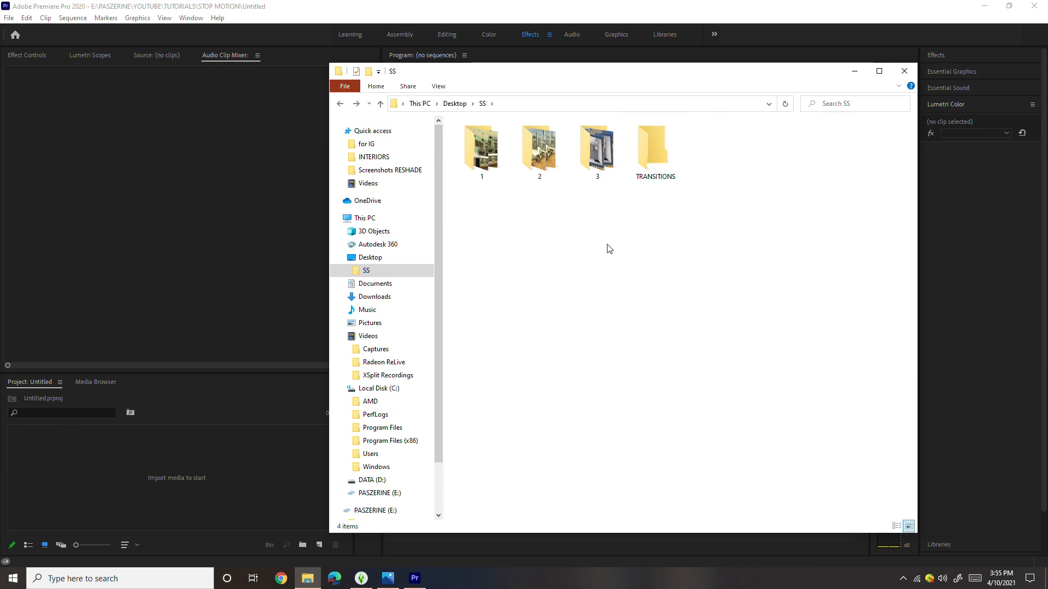
drag(585, 75, 595, 122)
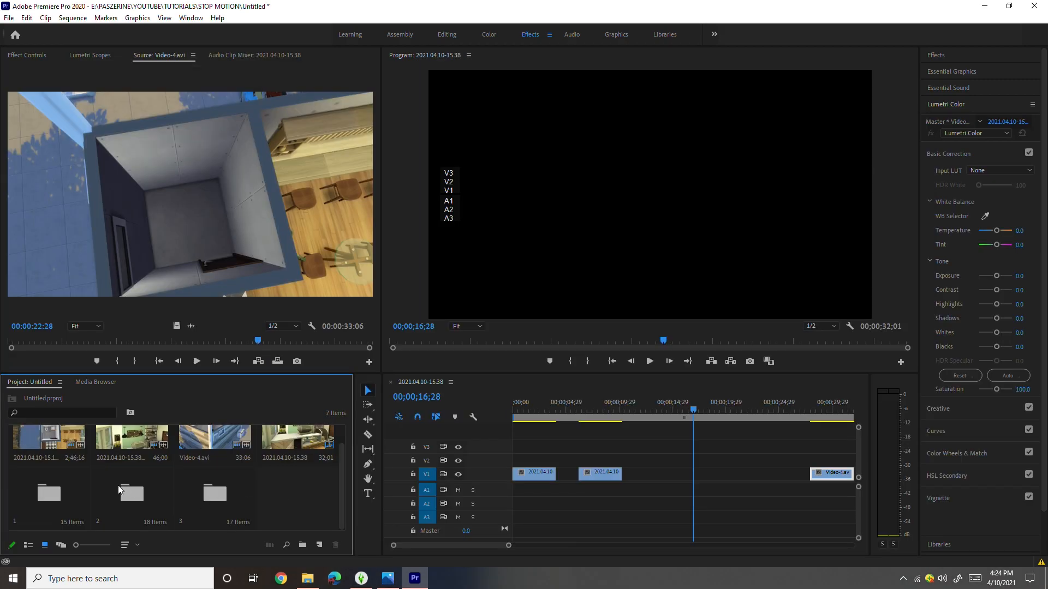
- In the Premiere Pro project, open bin 1 containing the counter scene frames
scroll(218, 508, up, 2)
double_click(74, 508)
click(60, 447)
click(29, 382)
double_click(54, 508)
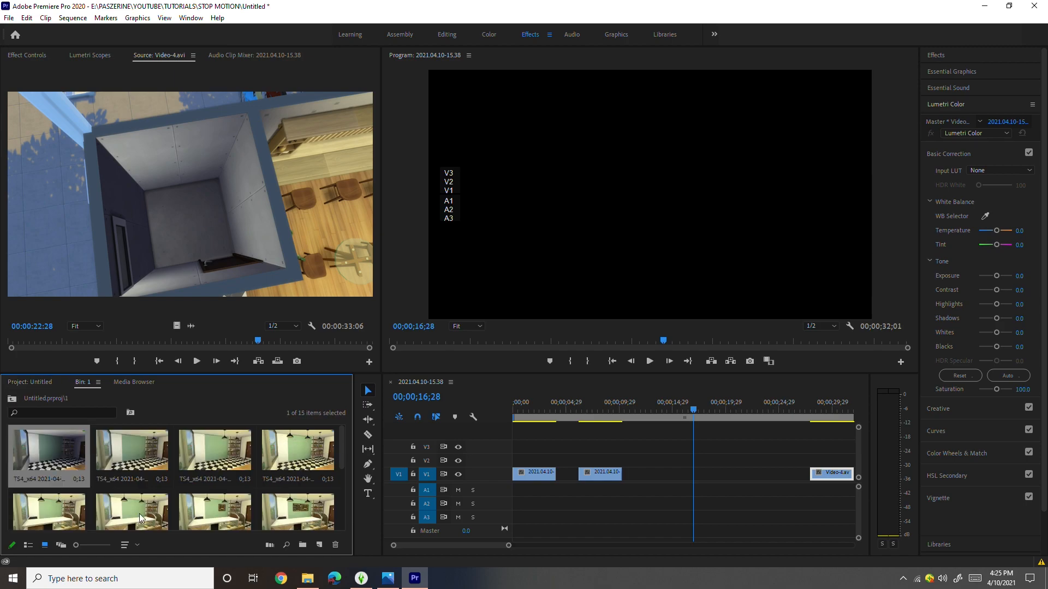
- Place all frames of bin 1 in chronological order at the start of V1, moving the two earlier video clips to V3
scroll(136, 460, down, 3)
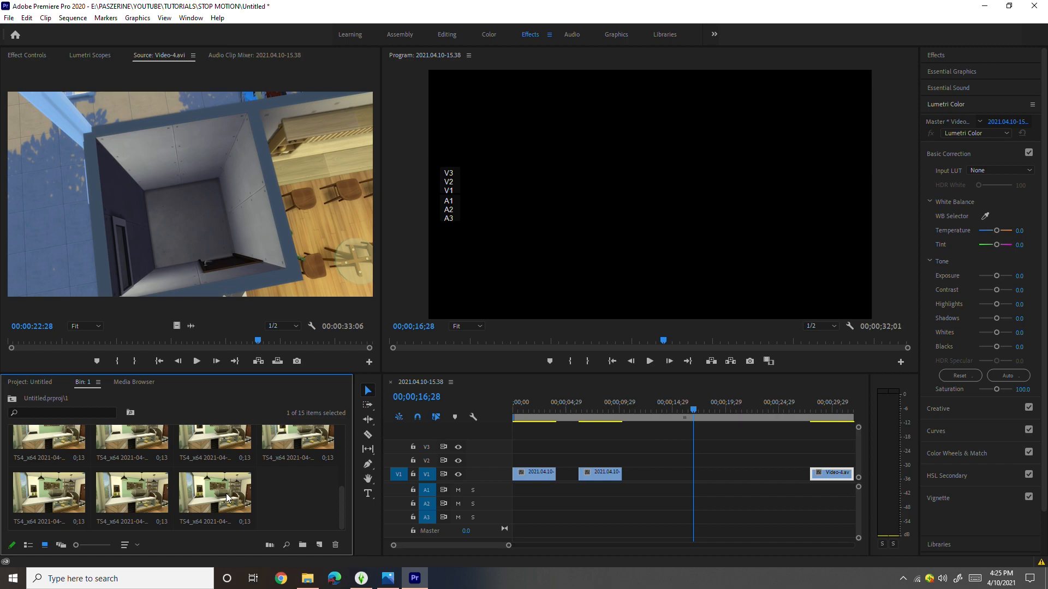
key(ctrl+a)
scroll(164, 480, up, 1)
scroll(82, 464, up, 3)
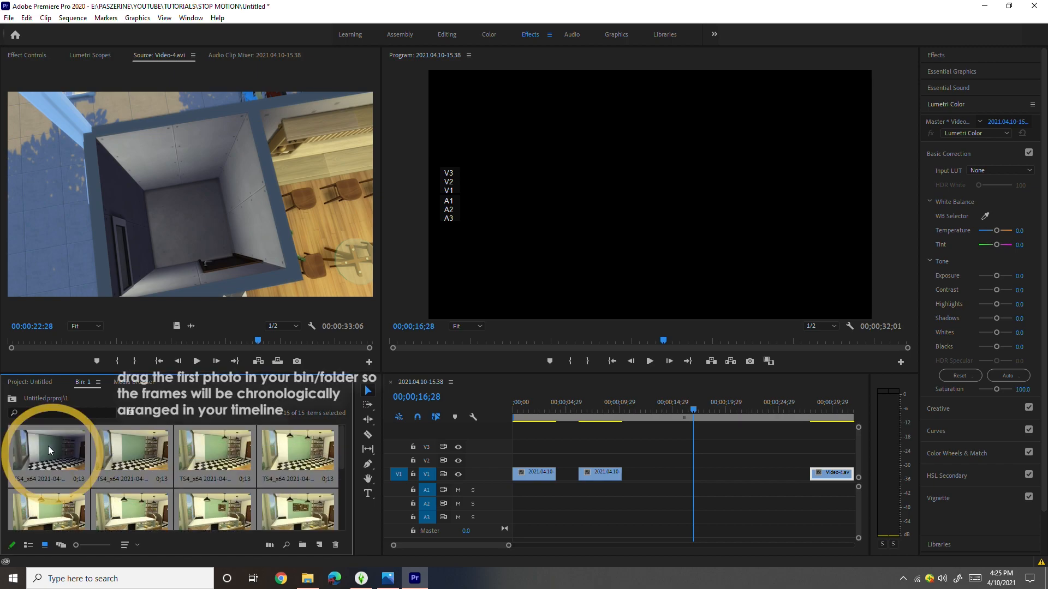
drag(39, 446, 667, 476)
drag(596, 512, 788, 447)
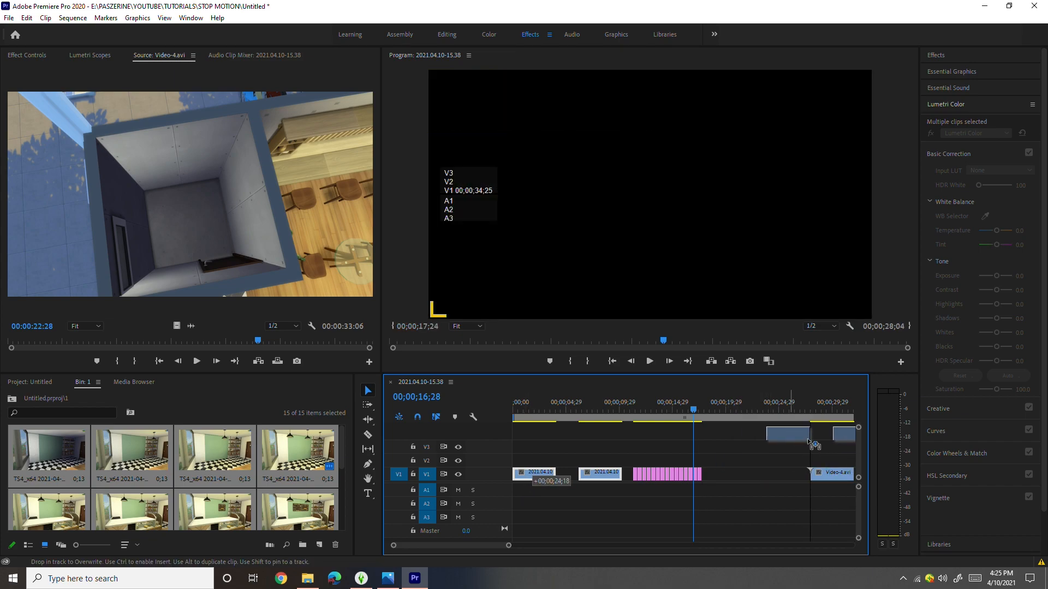
drag(702, 489, 513, 474)
- Scrub through the first frames of the counter scene and return the playhead to the sequence start
click(626, 424)
click(516, 416)
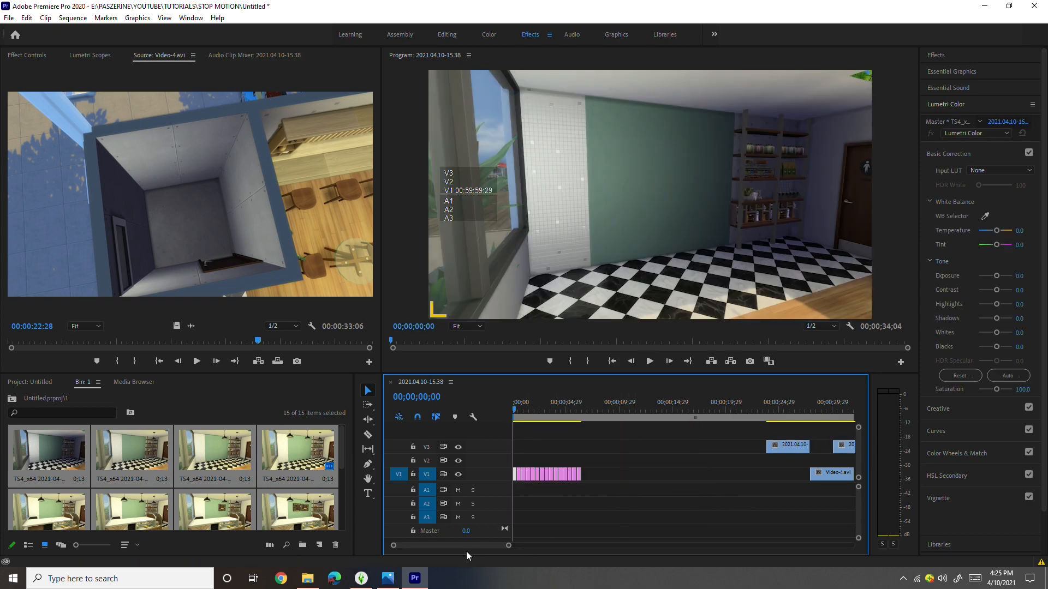
click(523, 416)
mouse_move(526, 417)
mouse_down()
mouse_move(583, 432)
mouse_move(509, 420)
mouse_move(581, 440)
mouse_move(512, 431)
mouse_up()
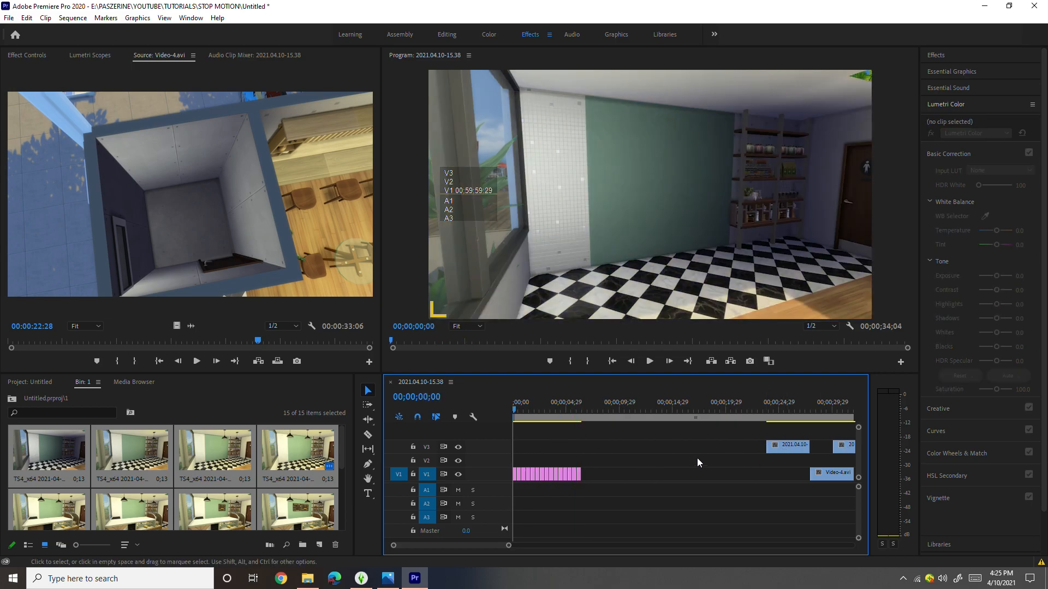
click(527, 417)
drag(530, 417, 487, 429)
- Apply the default transition between all the frame clips on V1 and scrub through them to preview the blending
click(574, 508)
drag(602, 499, 516, 451)
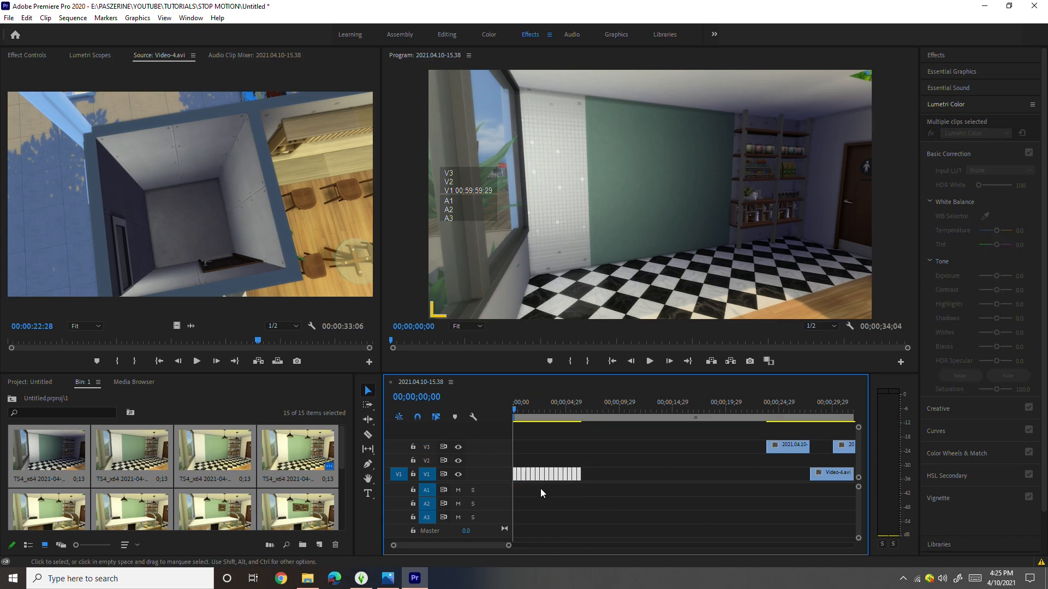
mouse_move(506, 546)
mouse_down()
mouse_move(478, 545)
mouse_move(498, 544)
mouse_up()
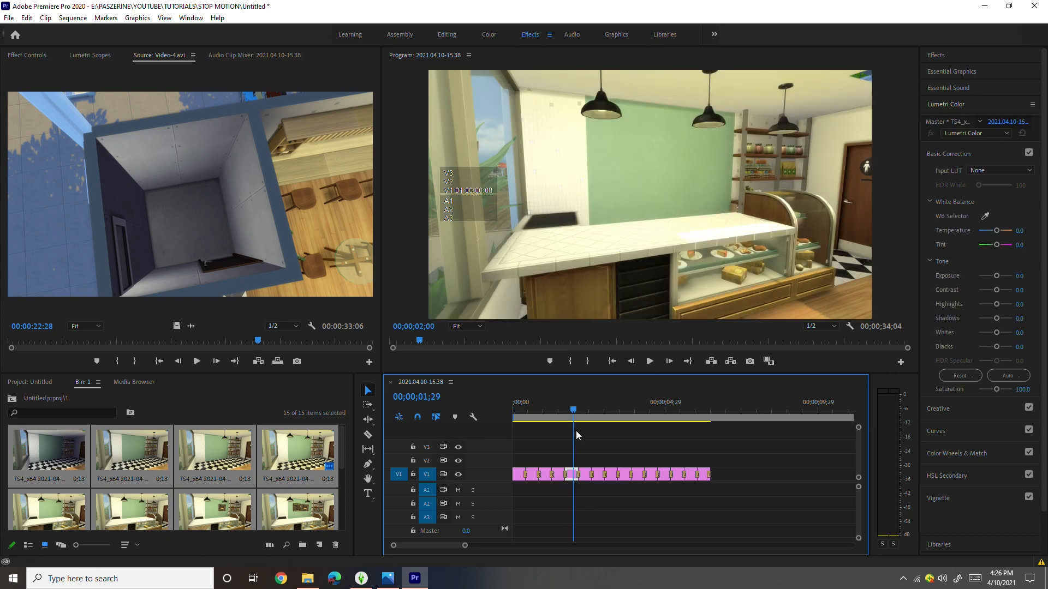
drag(575, 431, 684, 460)
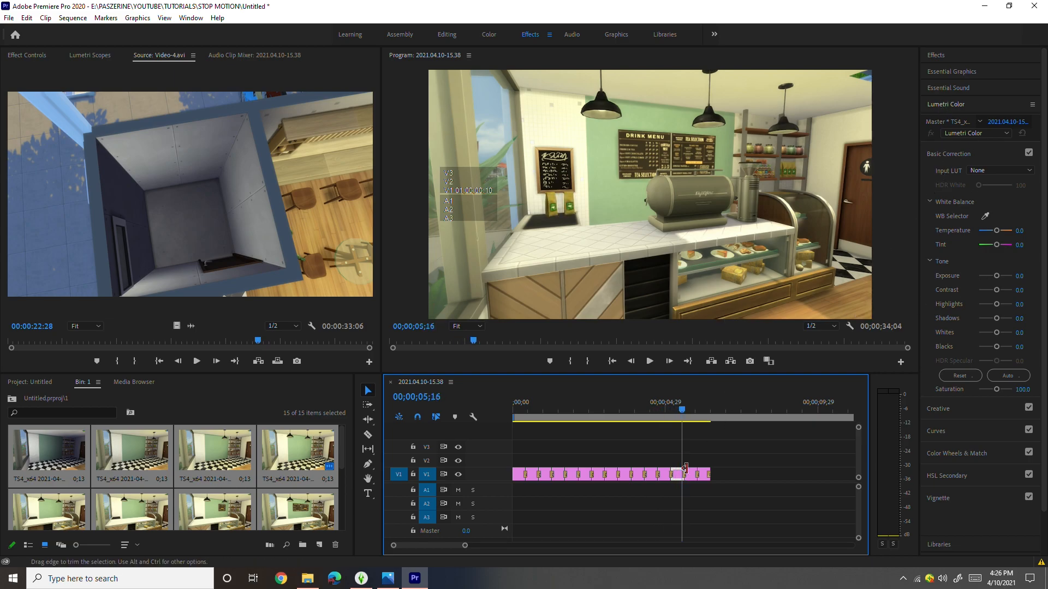
drag(684, 414, 624, 414)
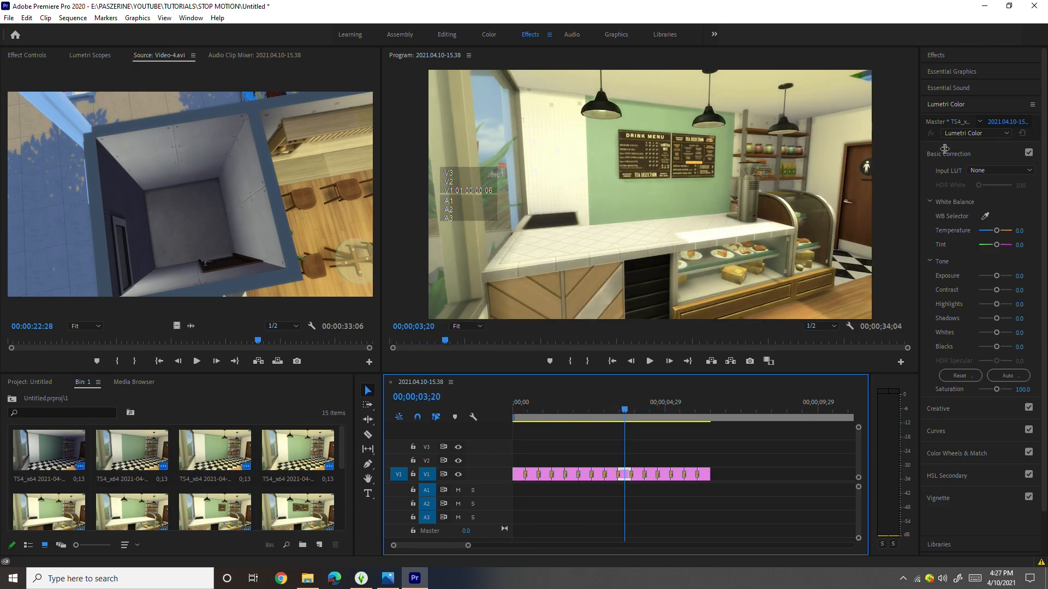
- Browse the 3D Motion, Dissolve and Immersive Video groups among the video transitions
click(952, 54)
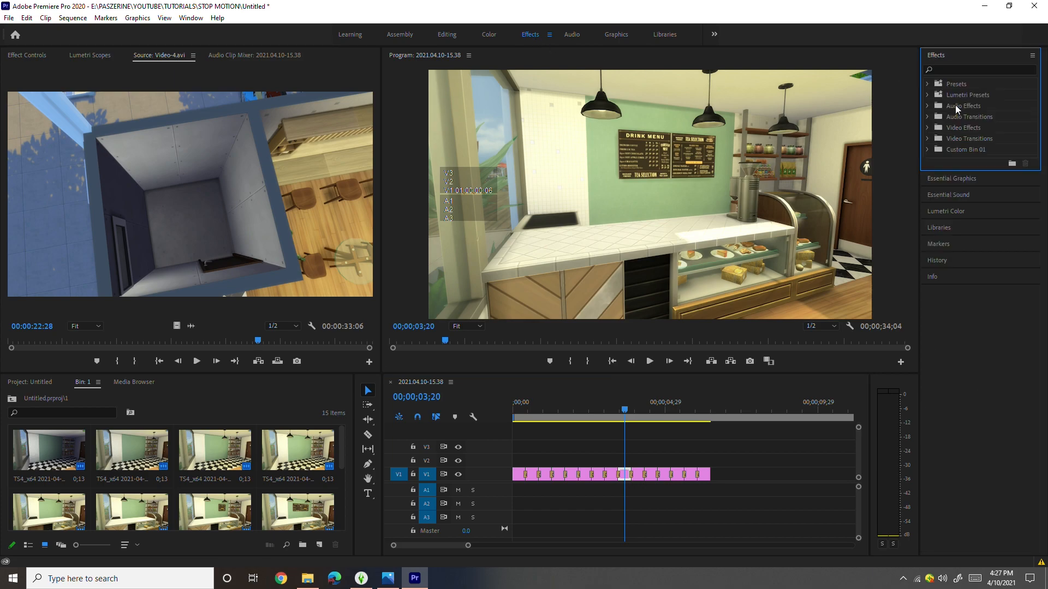
click(966, 138)
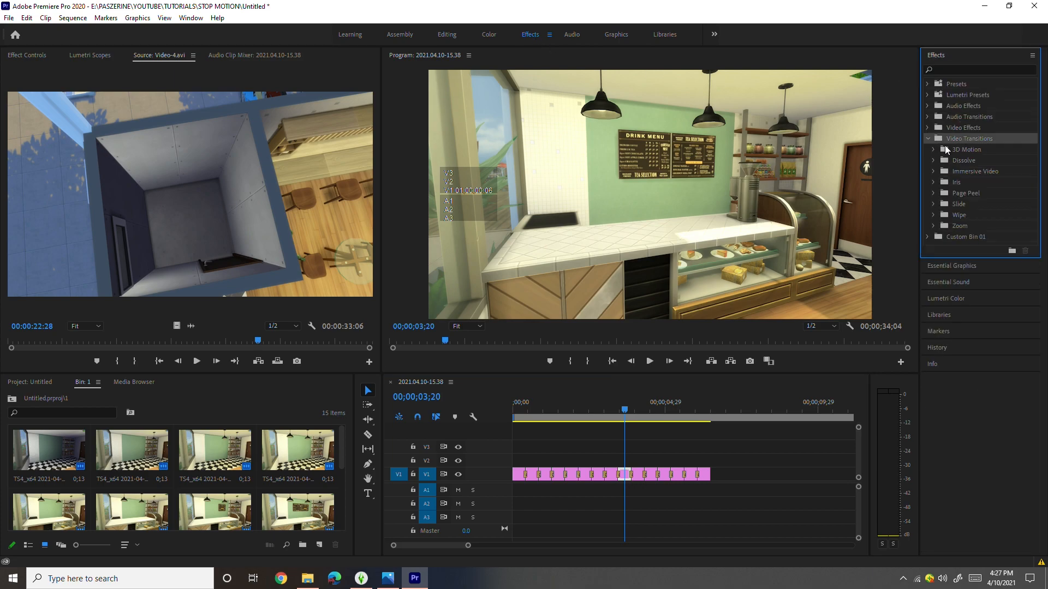
click(947, 150)
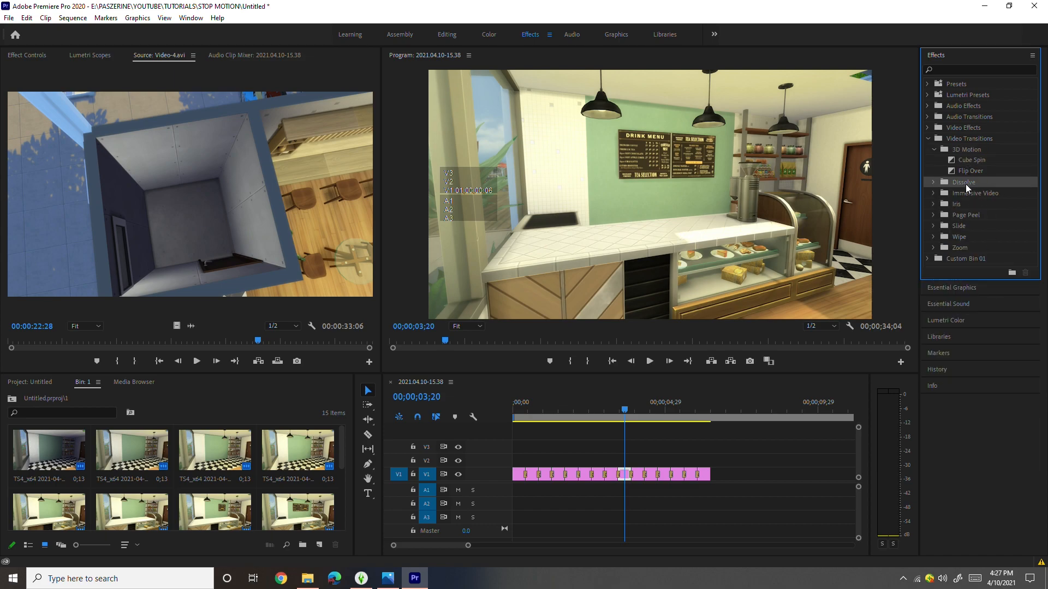
click(933, 183)
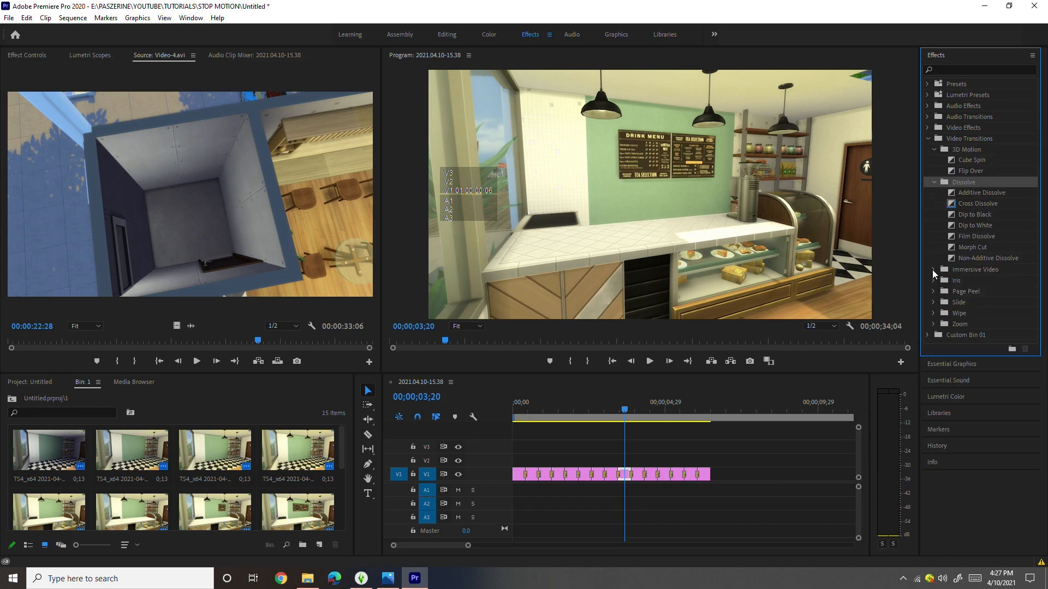
click(934, 270)
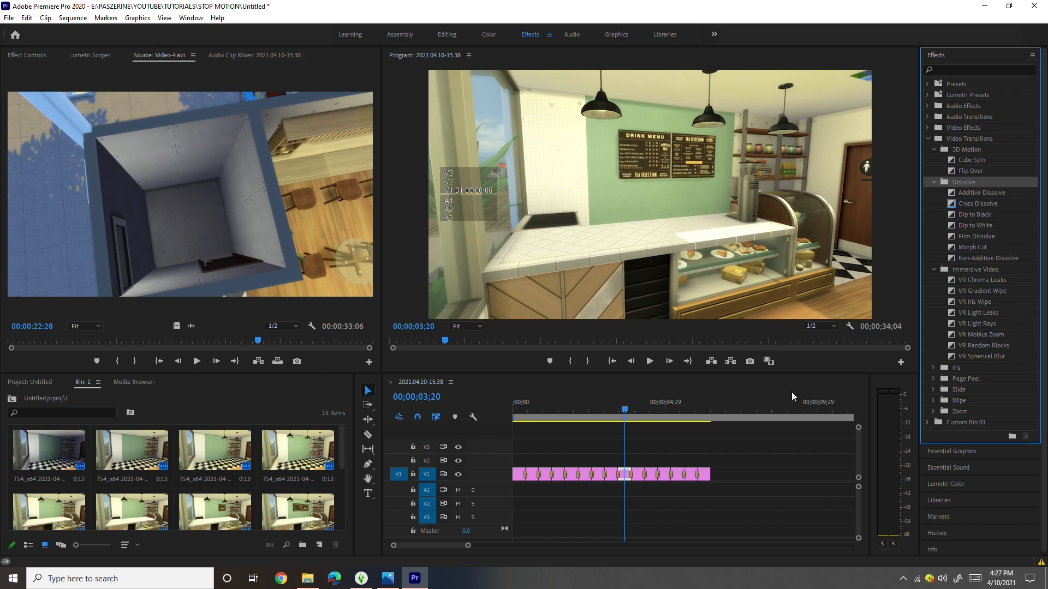
mouse_move(620, 410)
mouse_down()
mouse_move(686, 430)
mouse_move(598, 419)
mouse_move(703, 416)
mouse_move(542, 402)
mouse_move(615, 411)
mouse_up()
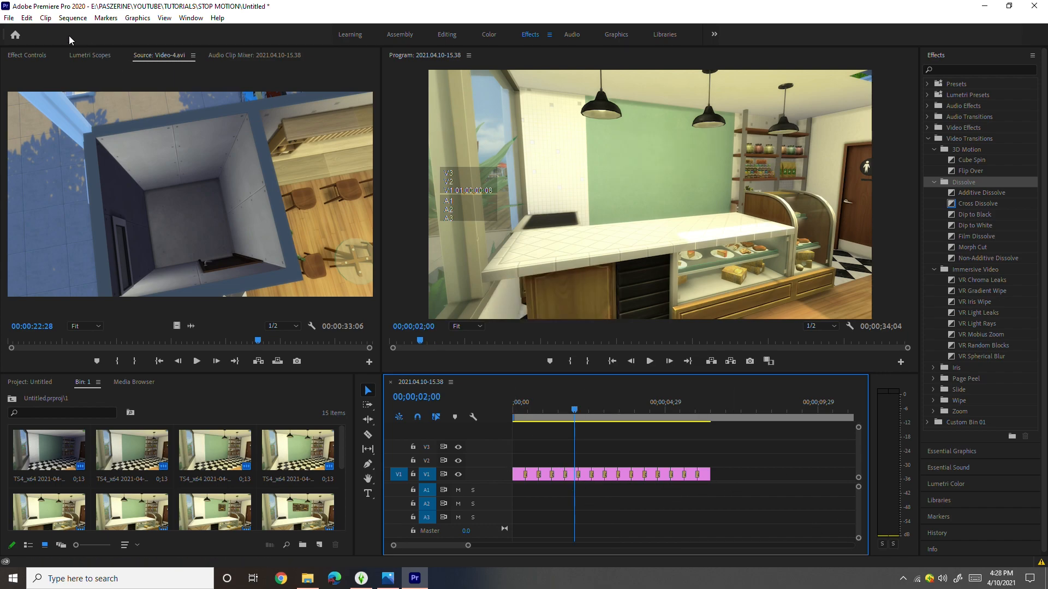
- Set the default video and audio transition durations to 10 frames in the timeline preferences
click(27, 18)
mouse_move(143, 375)
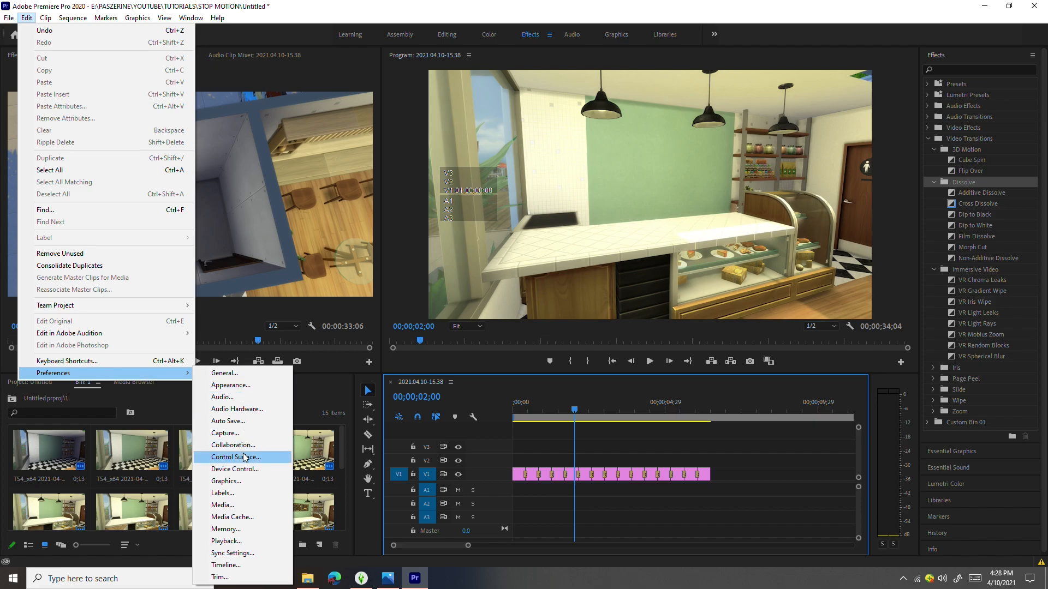
click(226, 566)
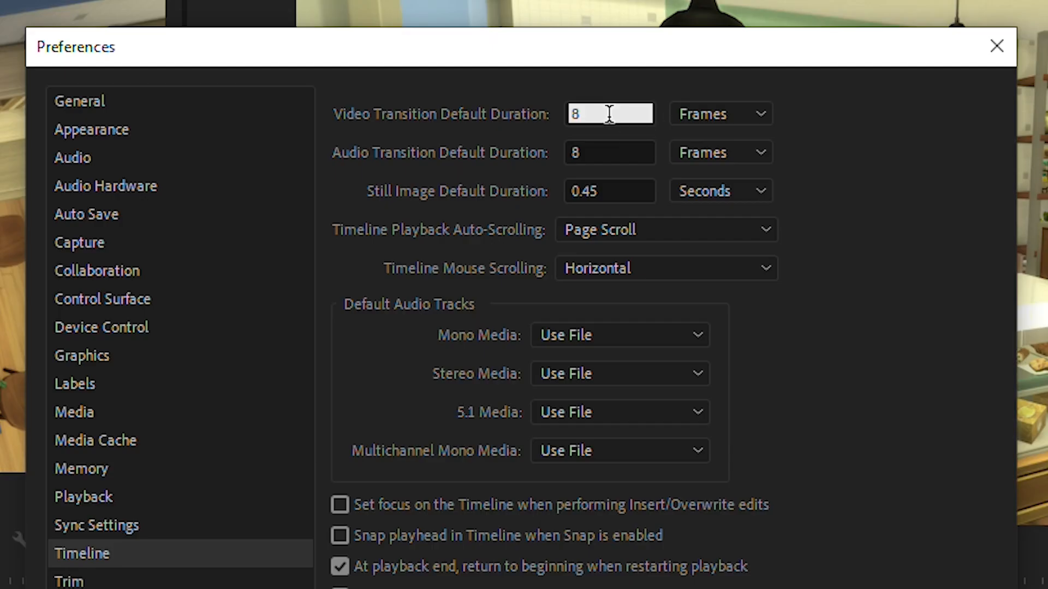
click(607, 113)
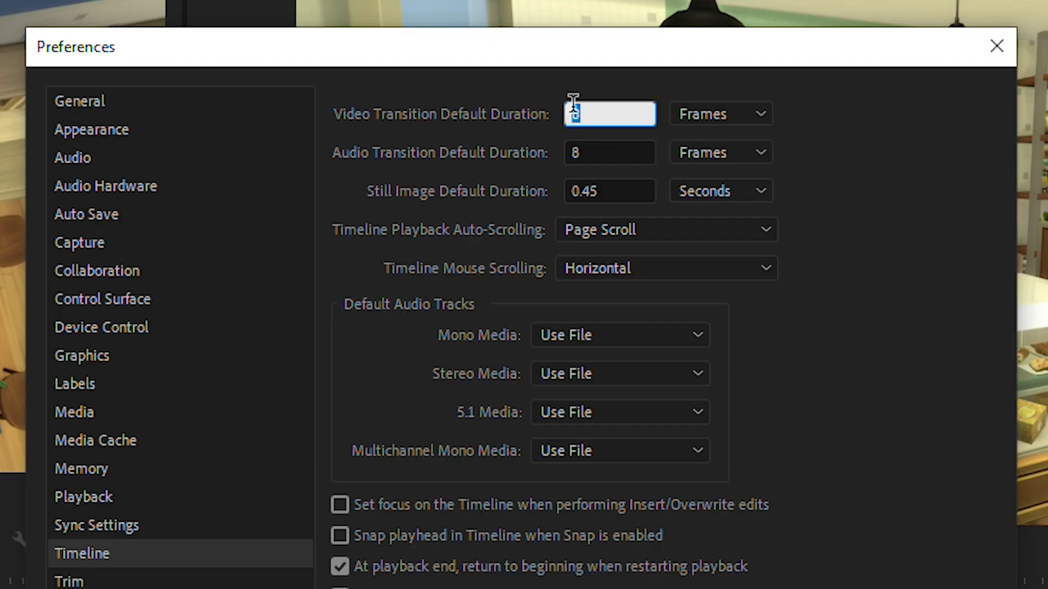
text(10)
click(601, 151)
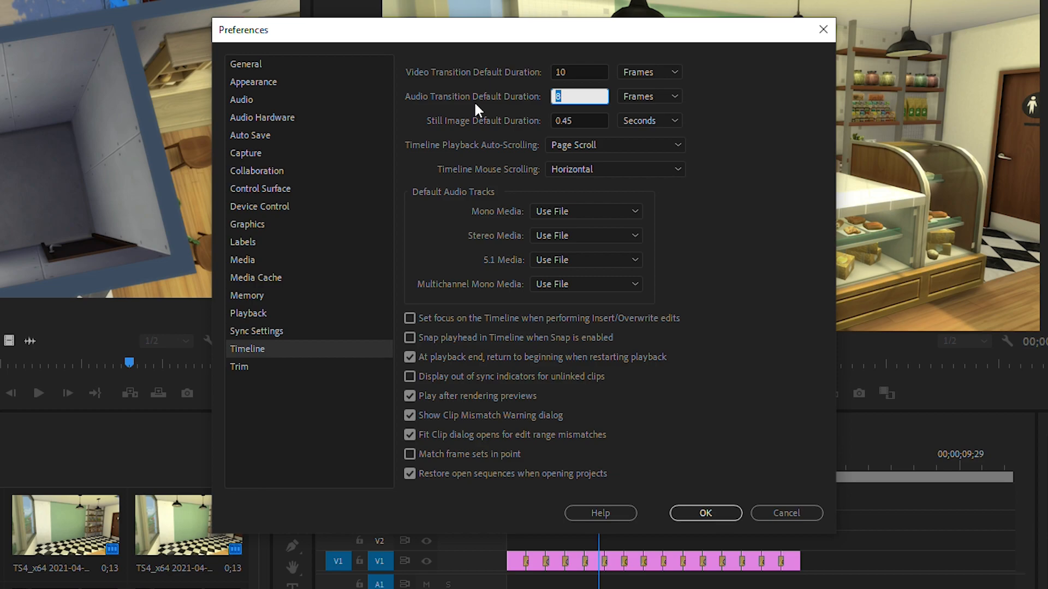
text(10)
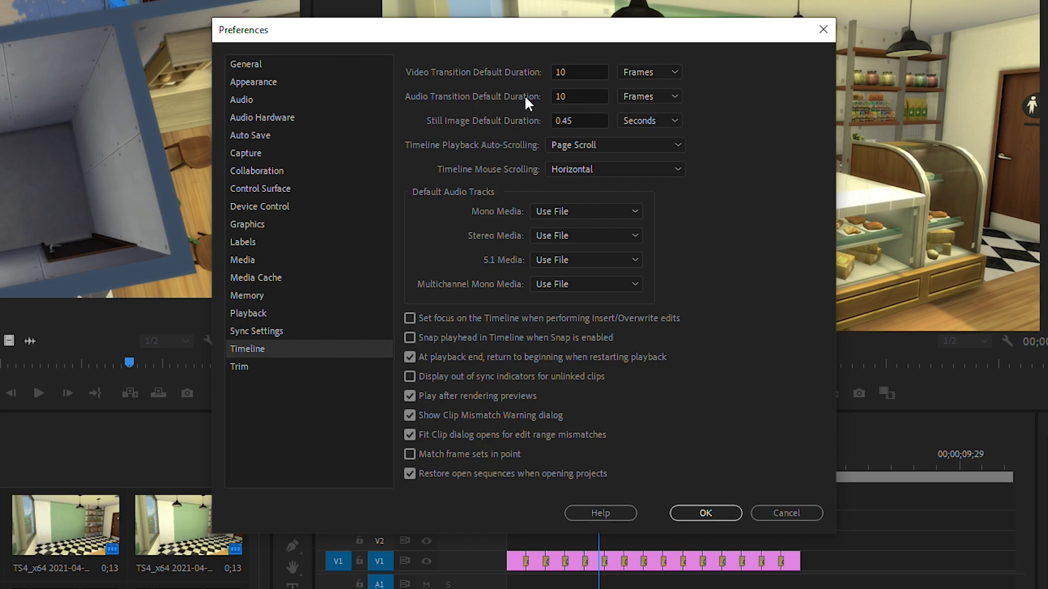
click(580, 72)
key(Return)
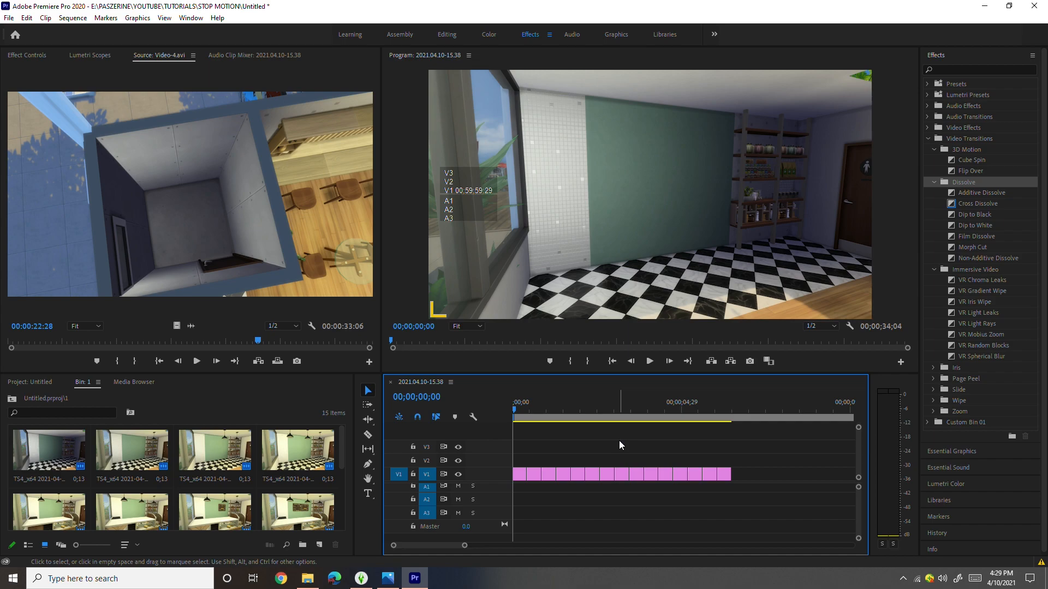
- Select all the frame clips on V1 and apply the default transition to them
drag(747, 509, 518, 449)
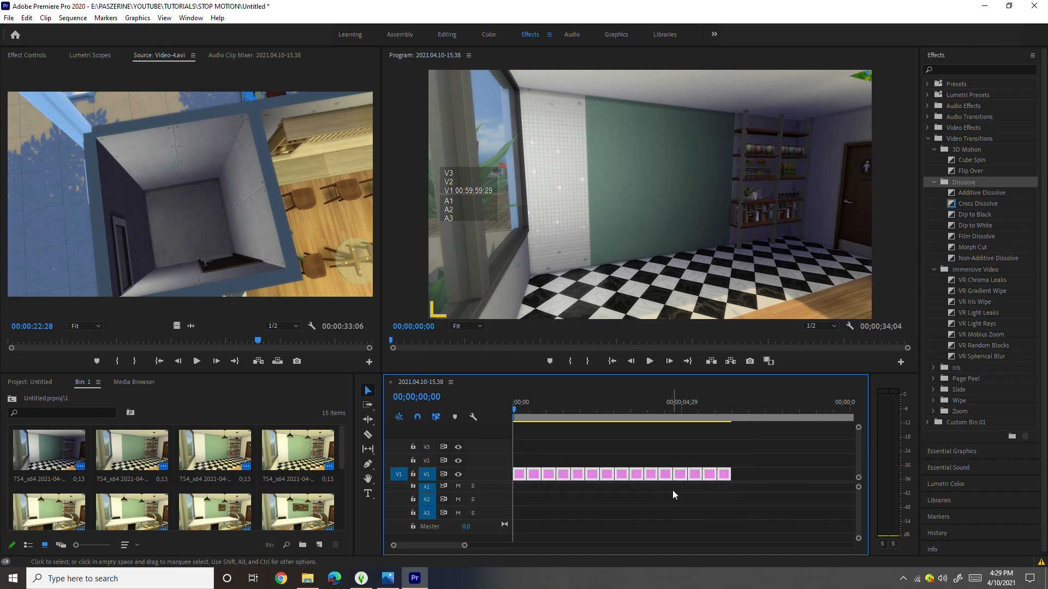
key(ctrl+d)
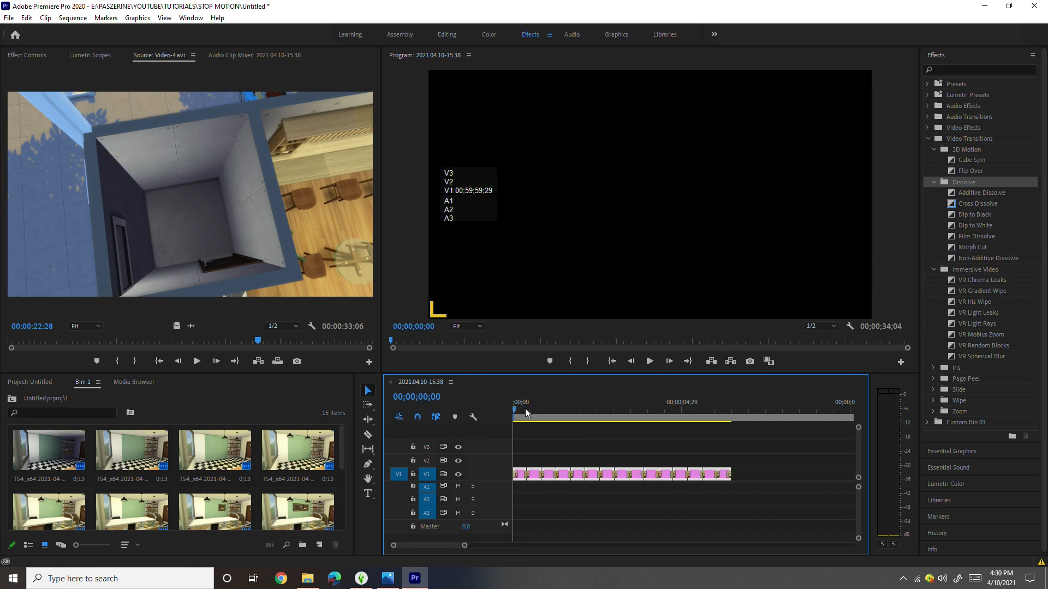
- Remove the transitions before the first and after the last frame clip on V1 and preview the result
mouse_move(515, 410)
mouse_down()
mouse_move(544, 413)
mouse_move(534, 414)
mouse_up()
click(516, 476)
key(Delete)
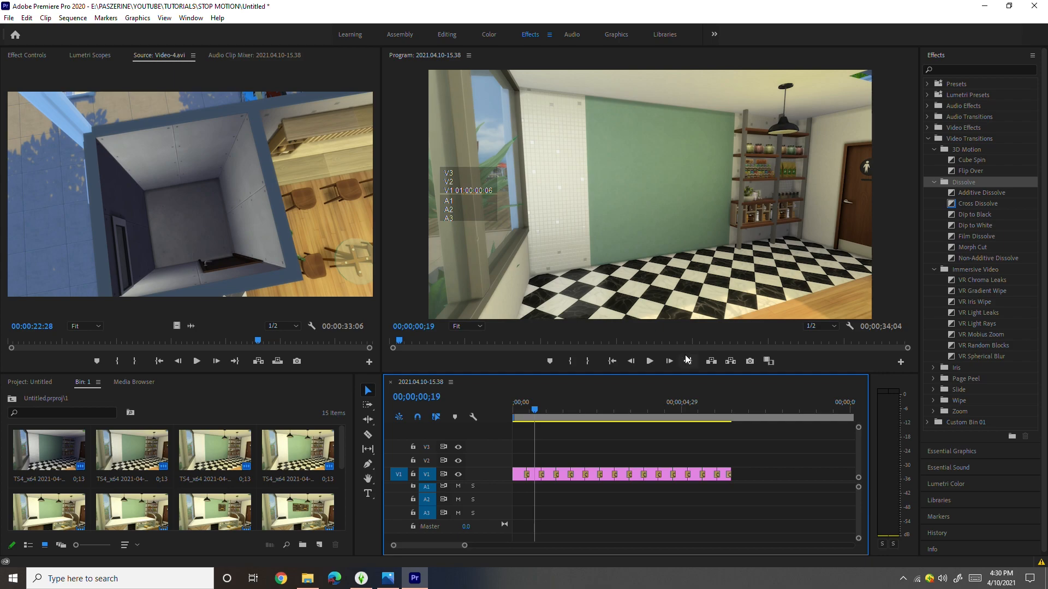
click(650, 362)
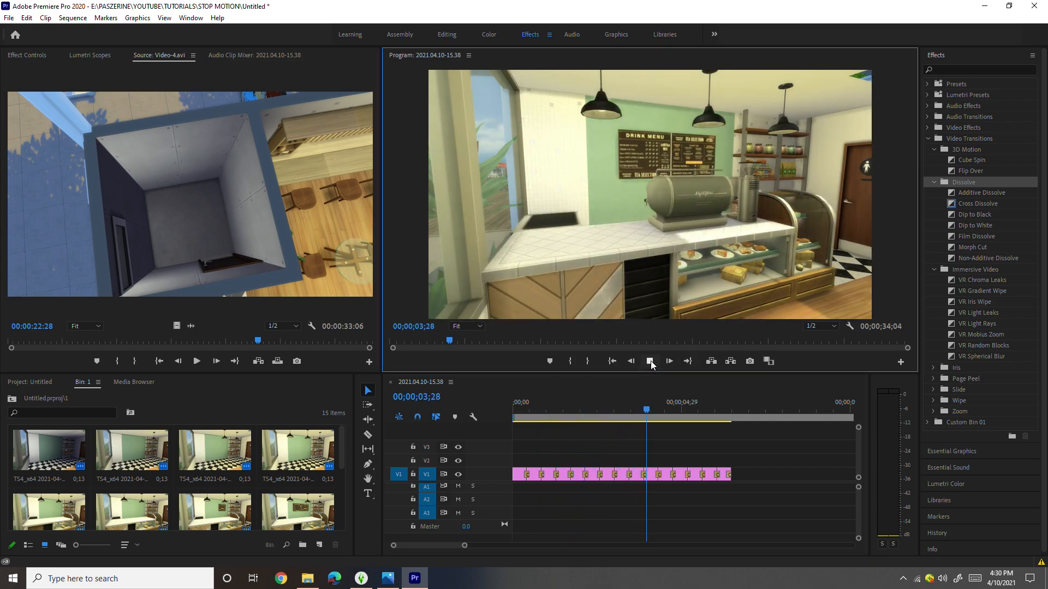
click(619, 431)
drag(584, 410, 634, 424)
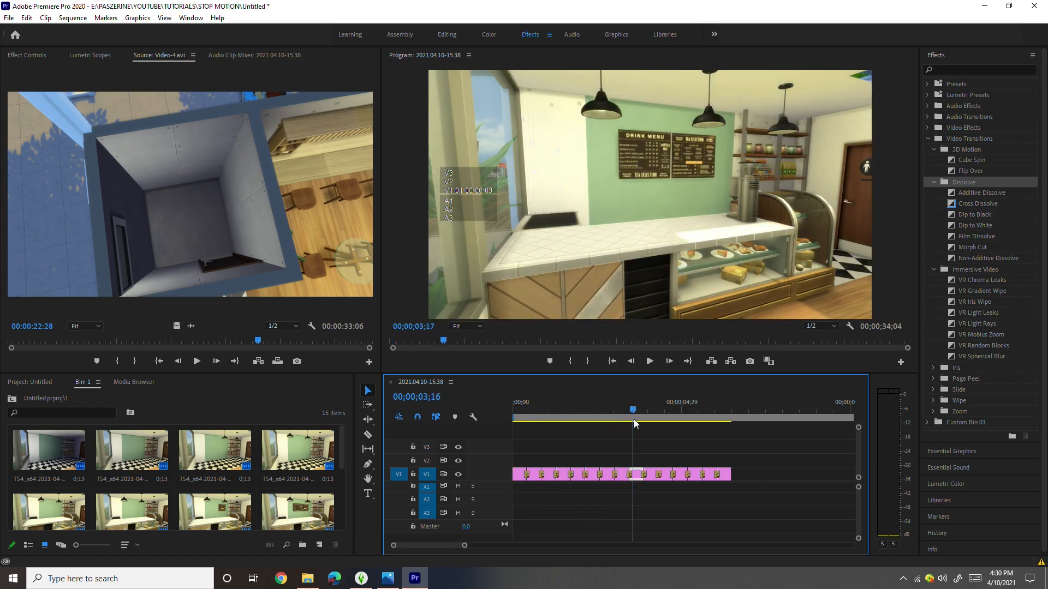
- Nest all the frame clips on V1 into a sequence named 1
drag(768, 541, 512, 429)
right_click(565, 479)
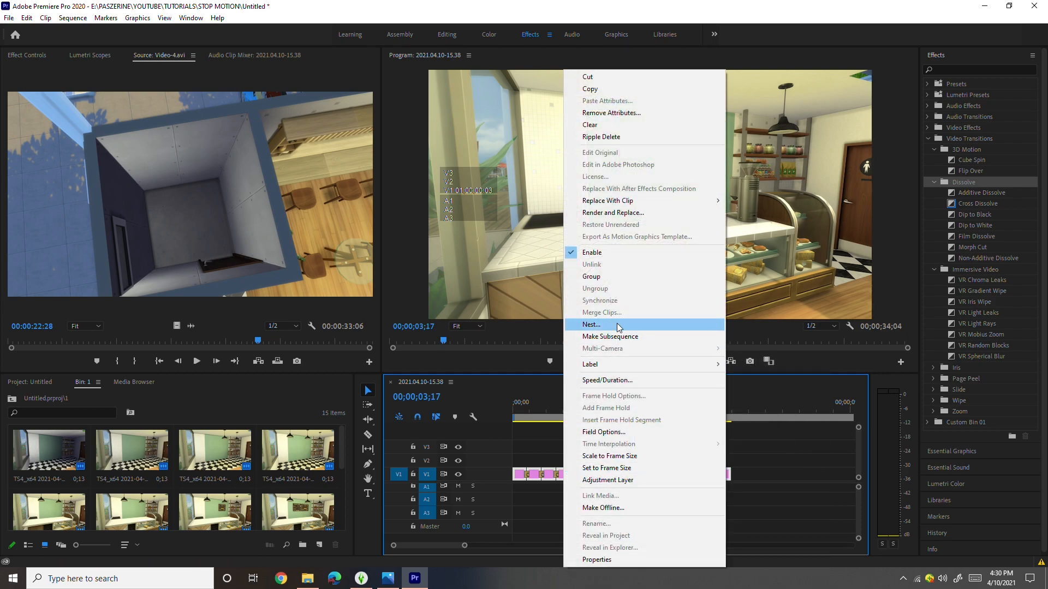
click(618, 326)
key(Return)
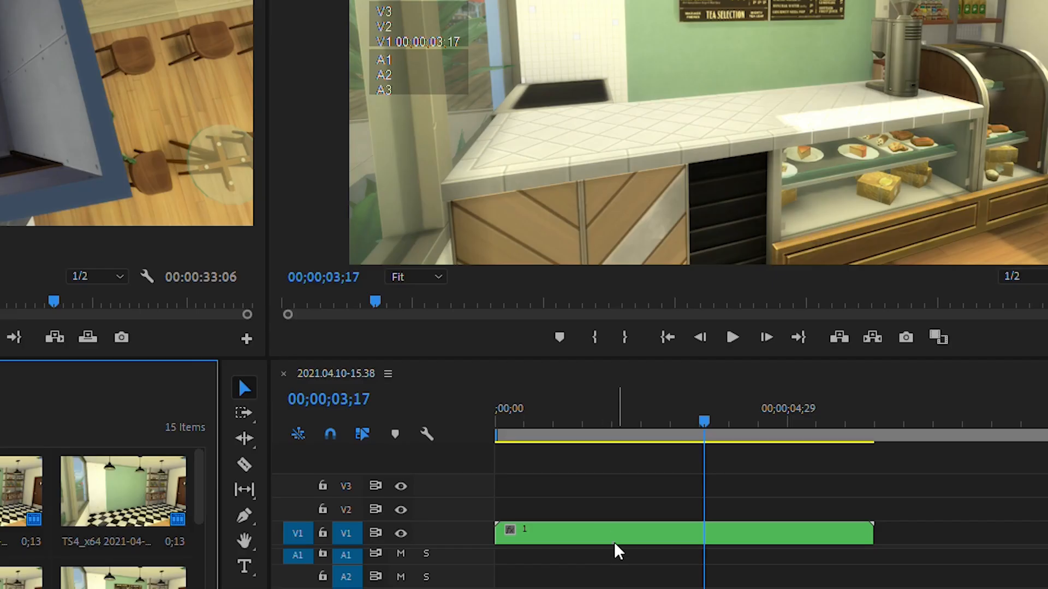
- Set the speed of nested clip 1 to 130% and play it back from the start
right_click(581, 479)
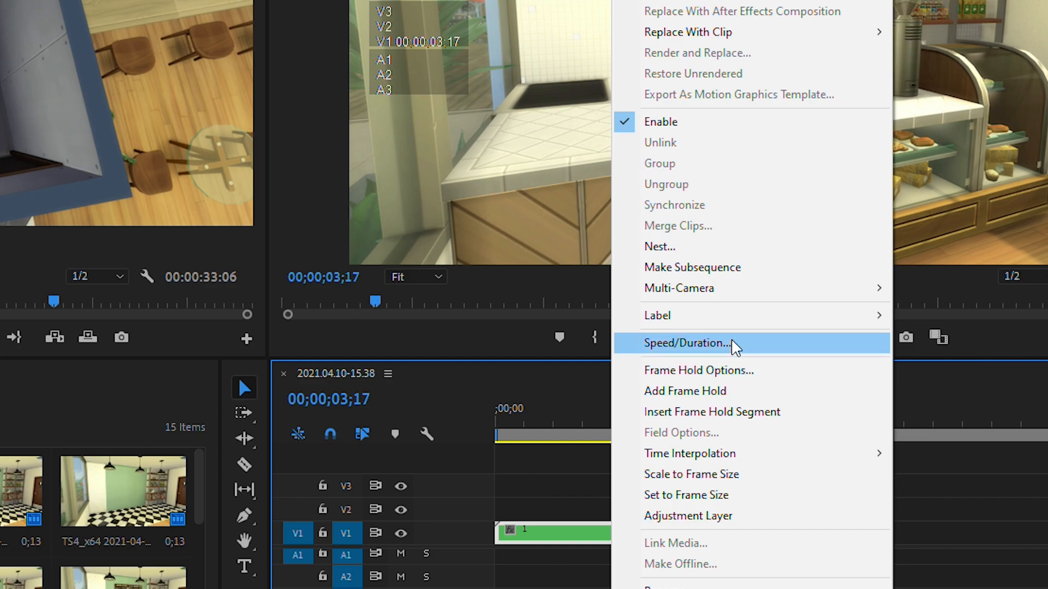
click(688, 342)
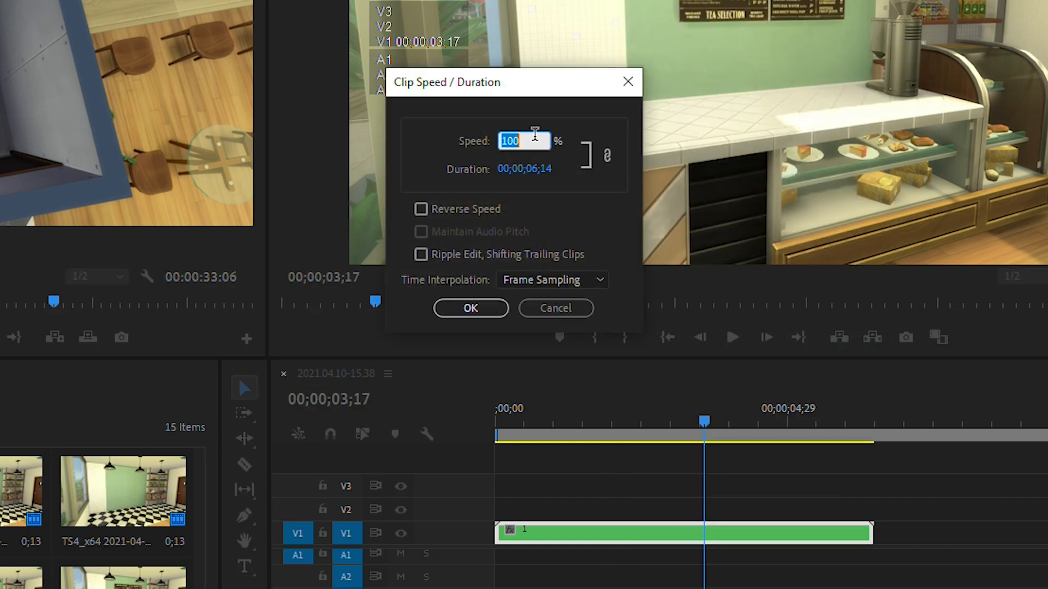
text(1)
click(464, 304)
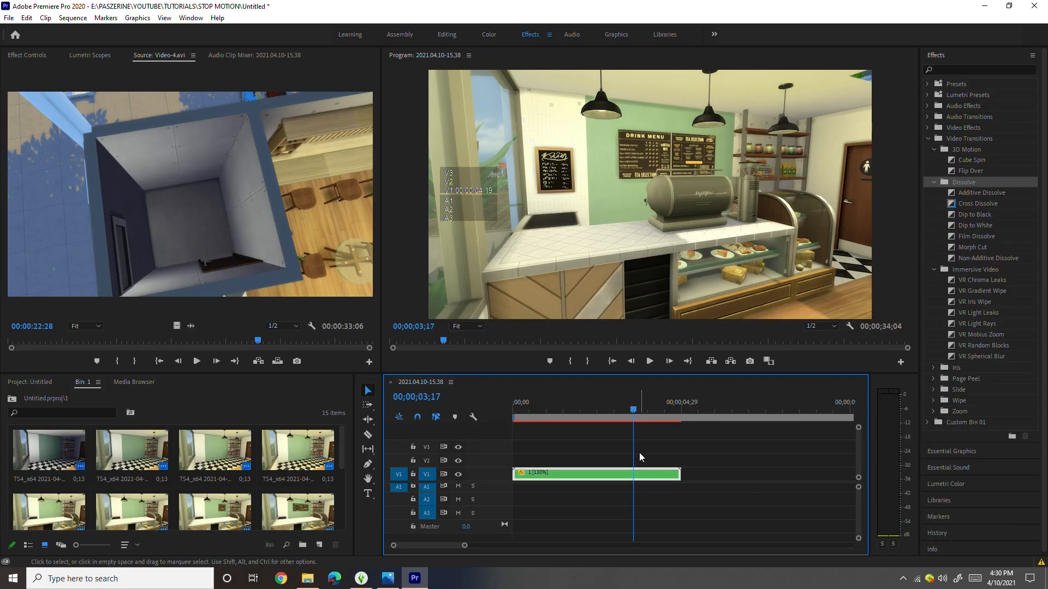
key(Home)
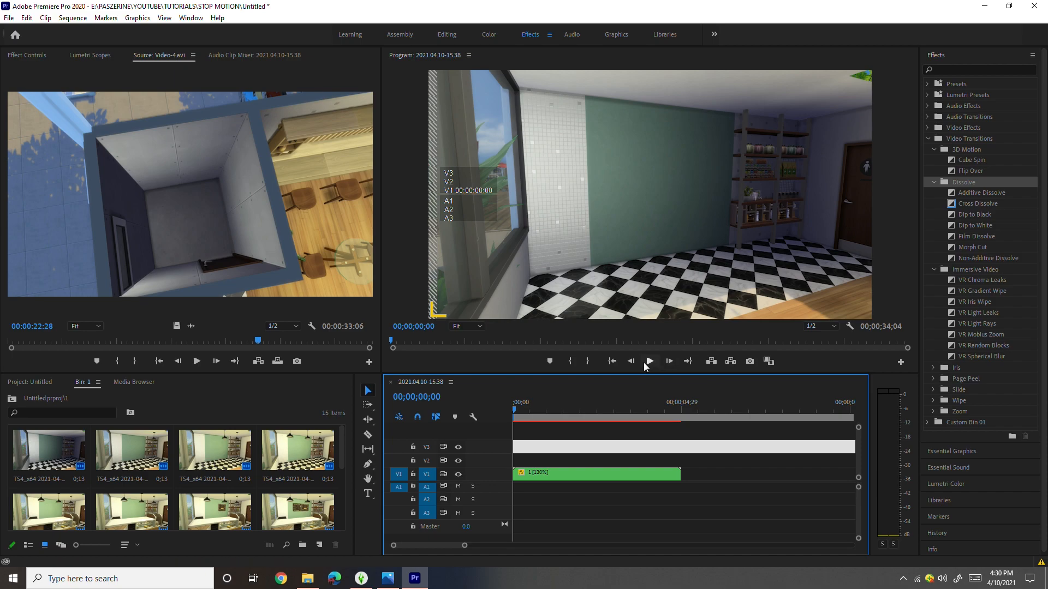
click(647, 363)
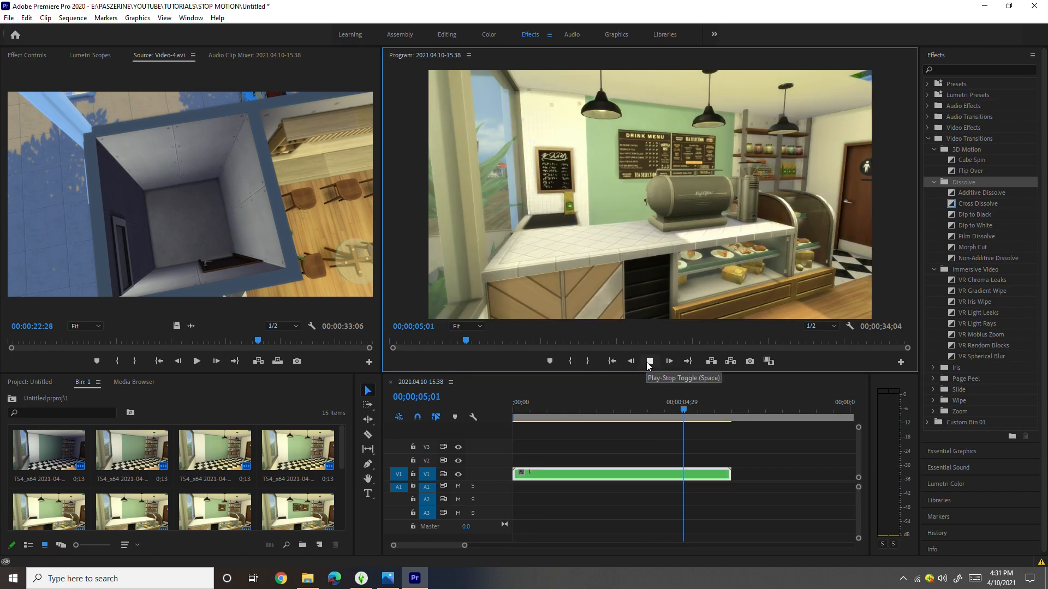
- Set the speed of nested clip 1 to 150% and preview the cut to the following footage clip
right_click(652, 474)
click(706, 364)
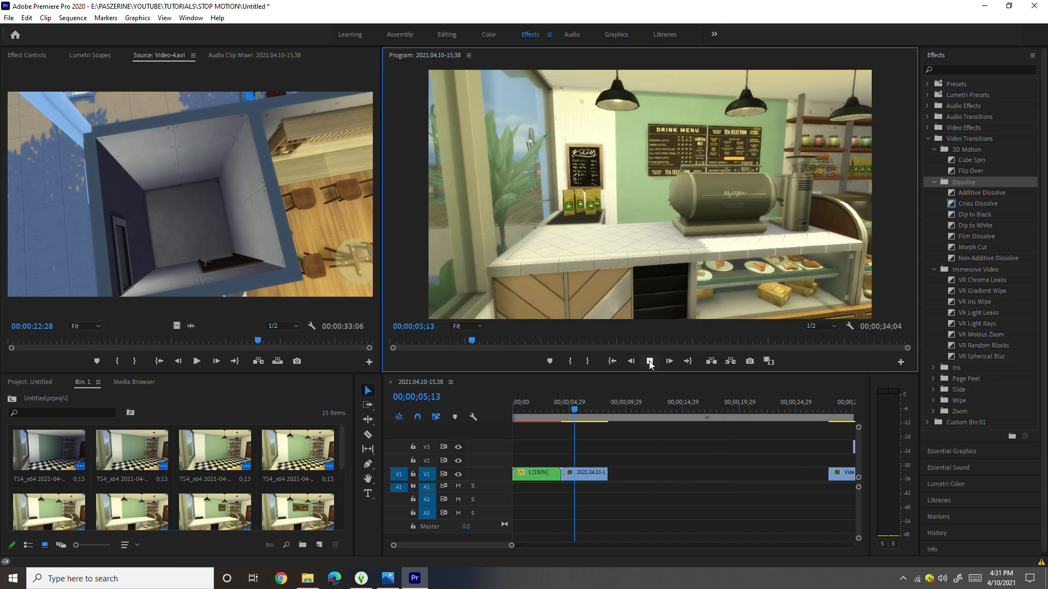
click(649, 361)
mouse_move(603, 475)
mouse_down()
mouse_move(764, 474)
mouse_move(794, 461)
mouse_move(599, 488)
mouse_up()
drag(588, 410, 550, 414)
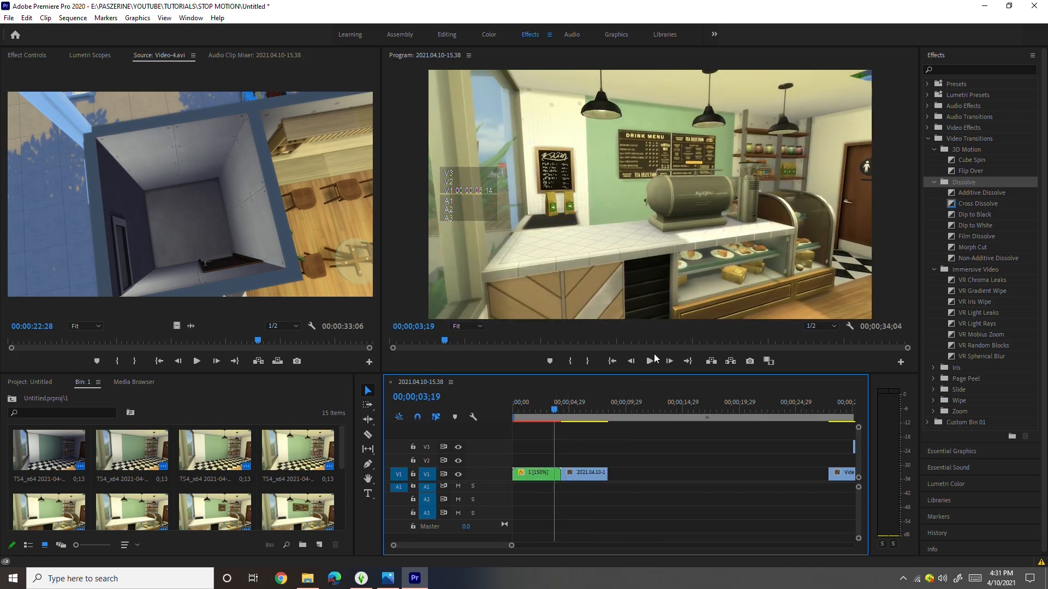
- Set the speed of the footage clip after nested clip 1 to 130% and scrub through it
right_click(587, 473)
click(617, 378)
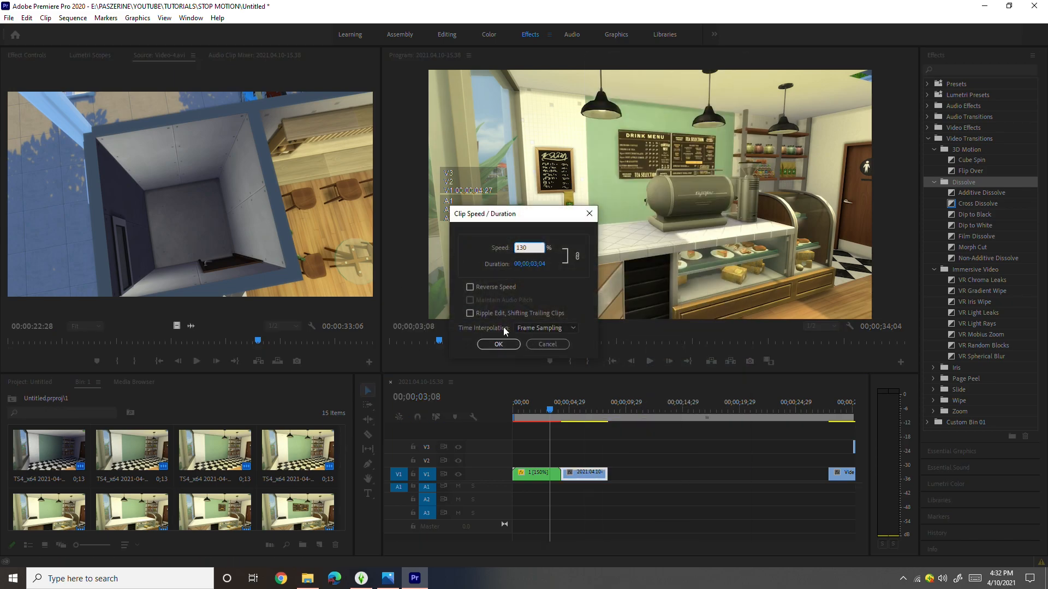
click(499, 344)
mouse_move(578, 415)
mouse_down()
mouse_move(546, 416)
mouse_move(584, 420)
mouse_up()
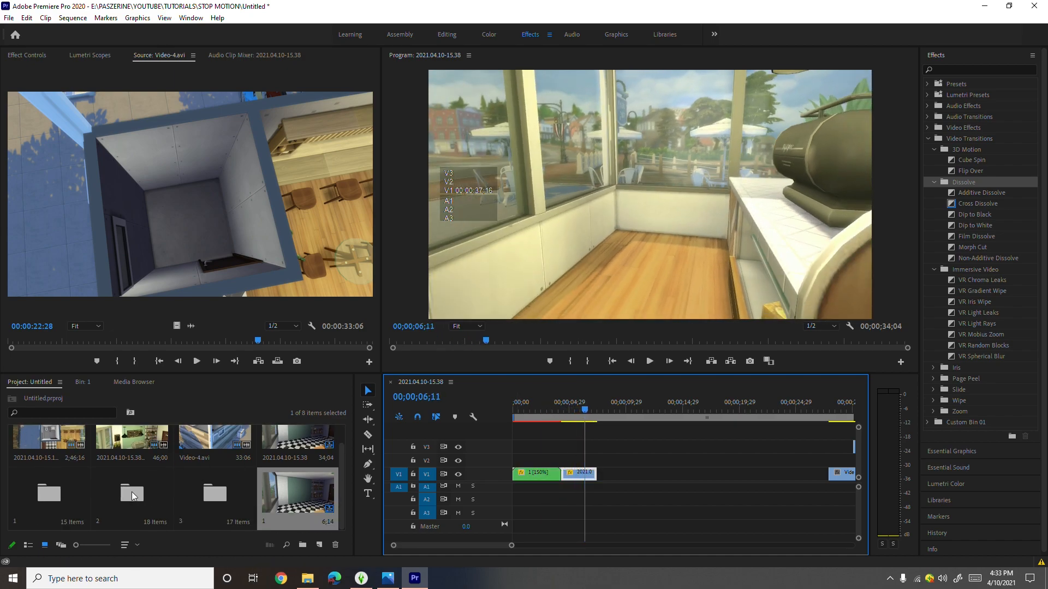
- Place all the frames from bin 2 on V1 directly after the footage clip and nest them as 2
click(147, 491)
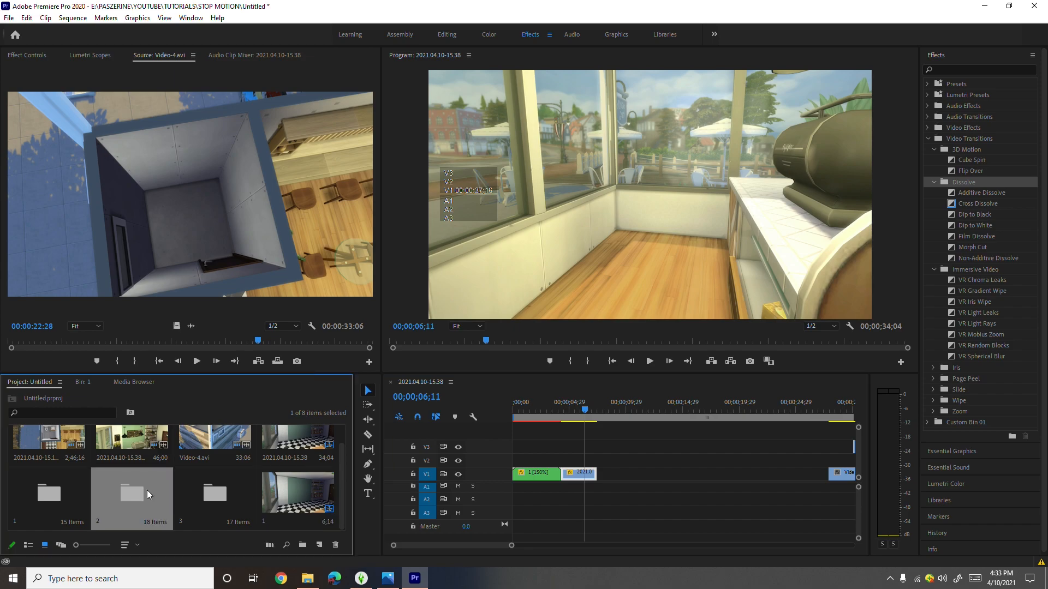
mouse_move(589, 411)
mouse_down()
mouse_move(678, 435)
mouse_move(601, 419)
mouse_move(669, 422)
mouse_move(604, 420)
mouse_up()
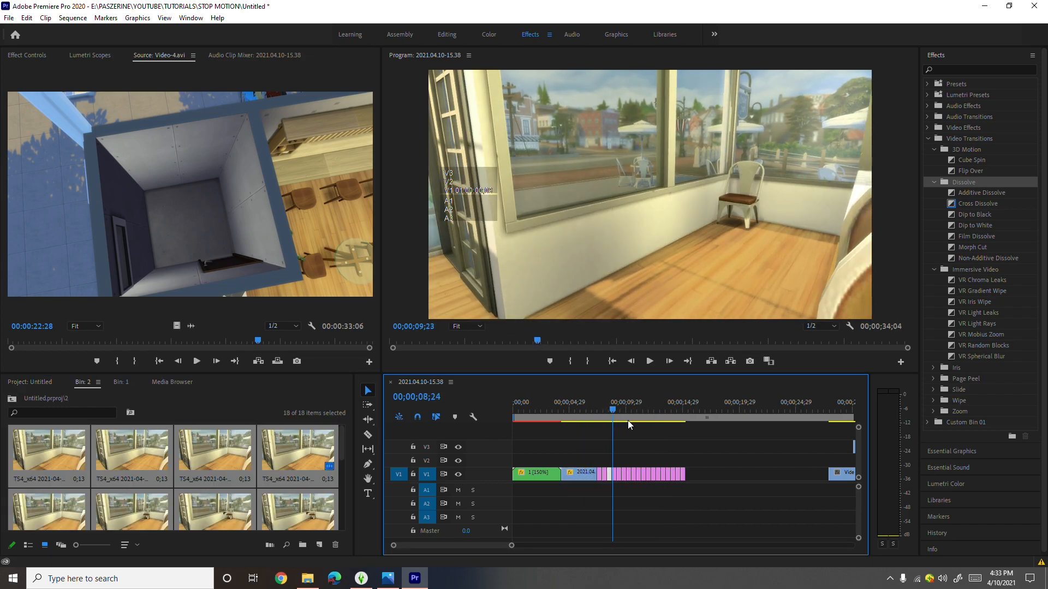
drag(694, 509, 602, 459)
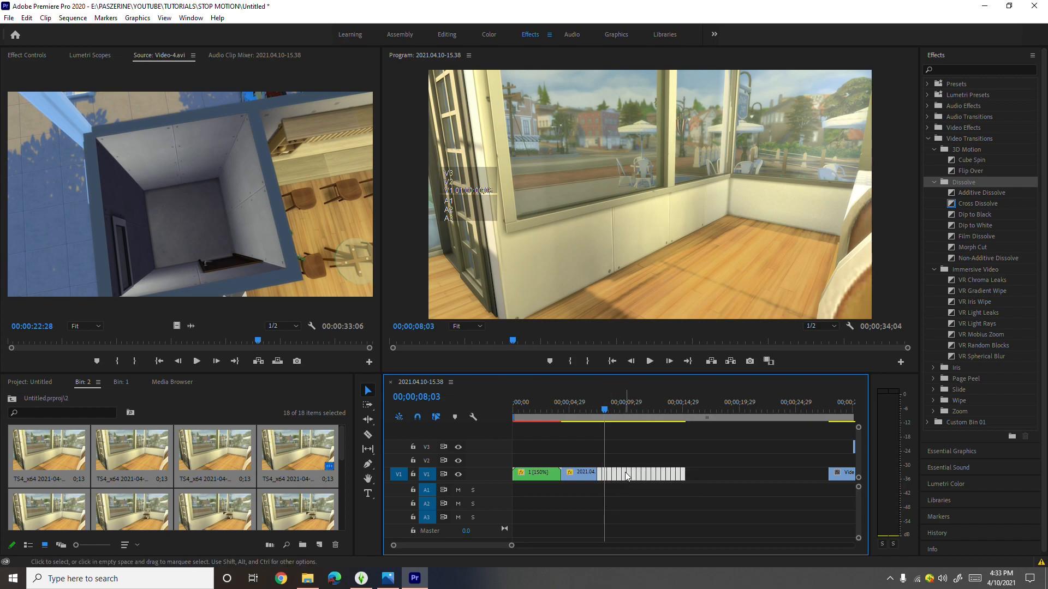
right_click(627, 475)
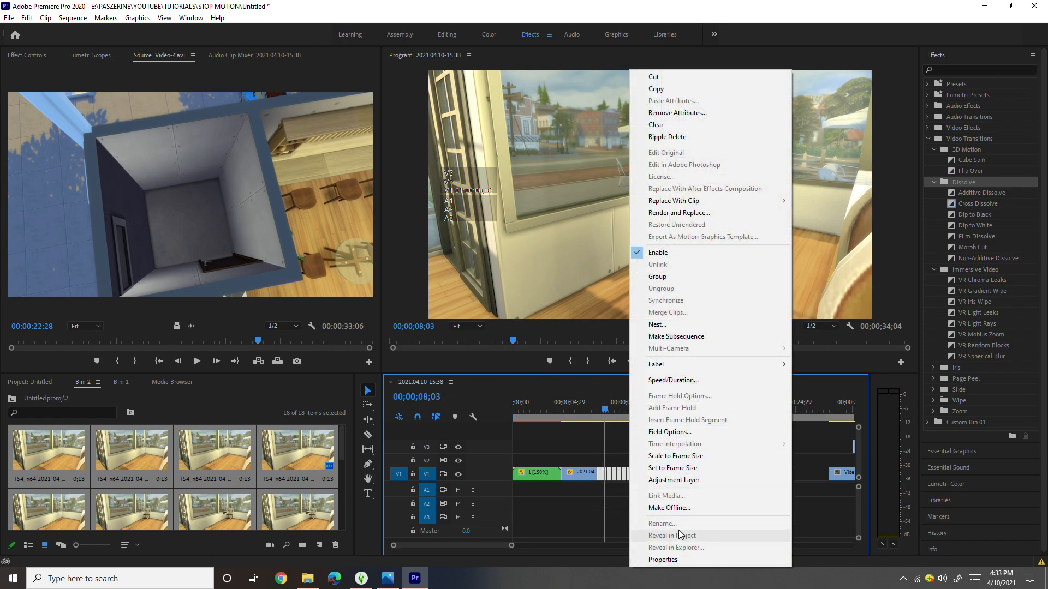
mouse_move(711, 359)
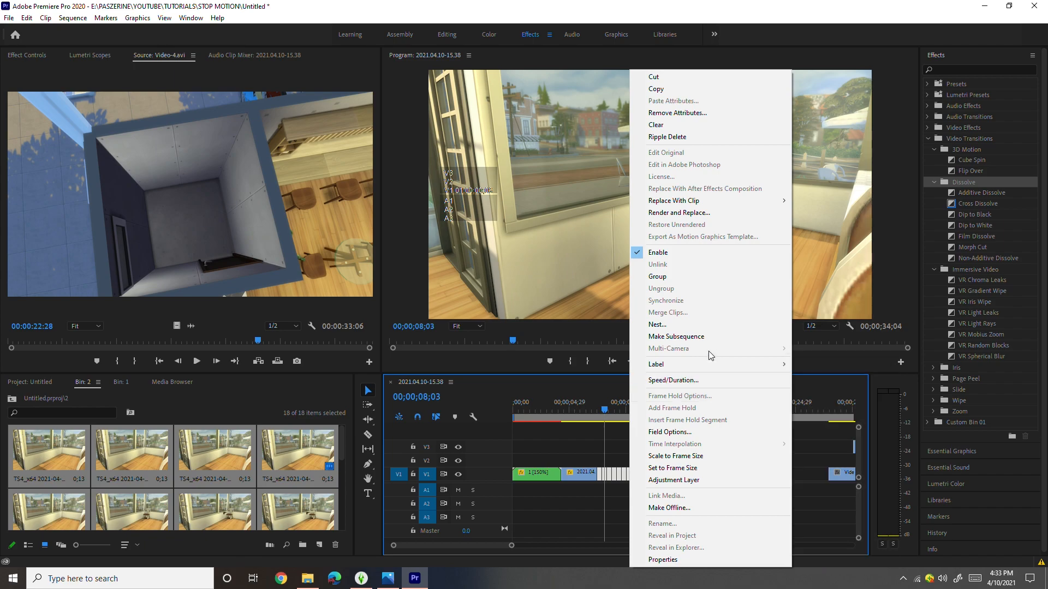
click(698, 323)
text(2)
key(Return)
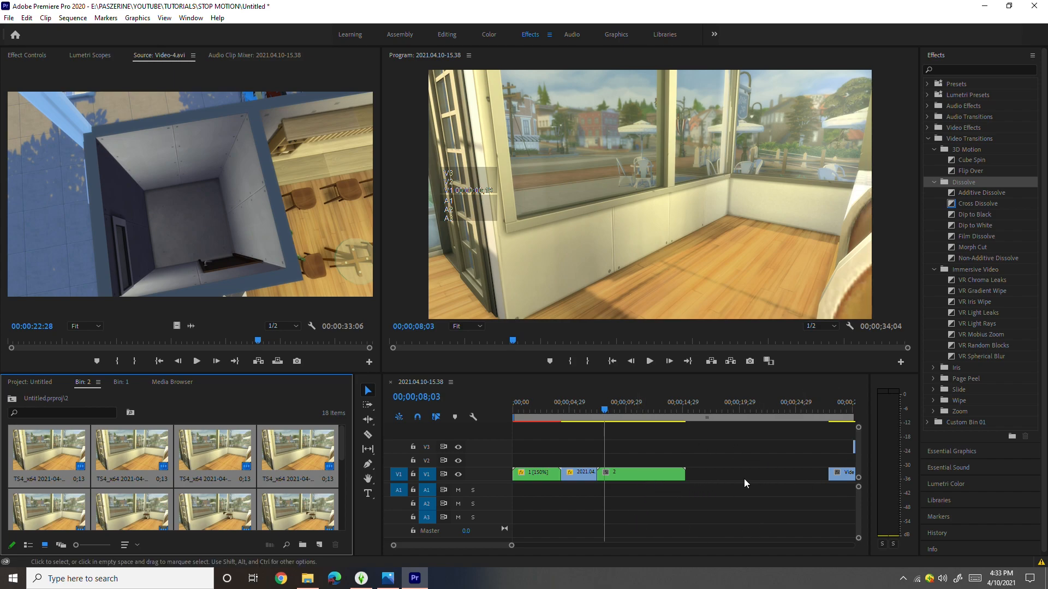
- Open nested sequence 2 to view its frames, and return to the main sequence to scrub through the nest
double_click(644, 476)
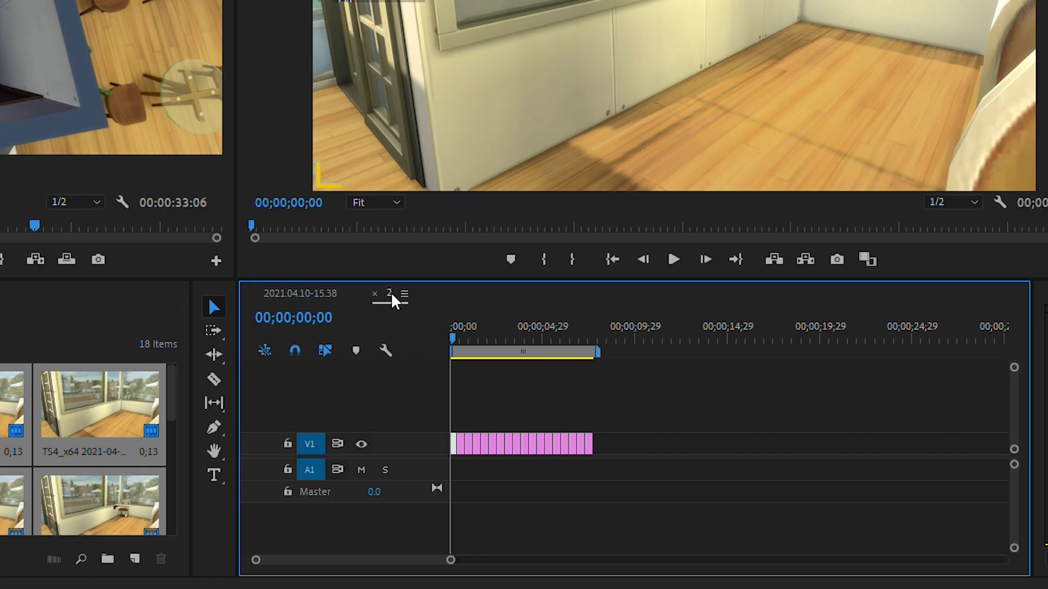
click(301, 293)
drag(600, 340, 657, 347)
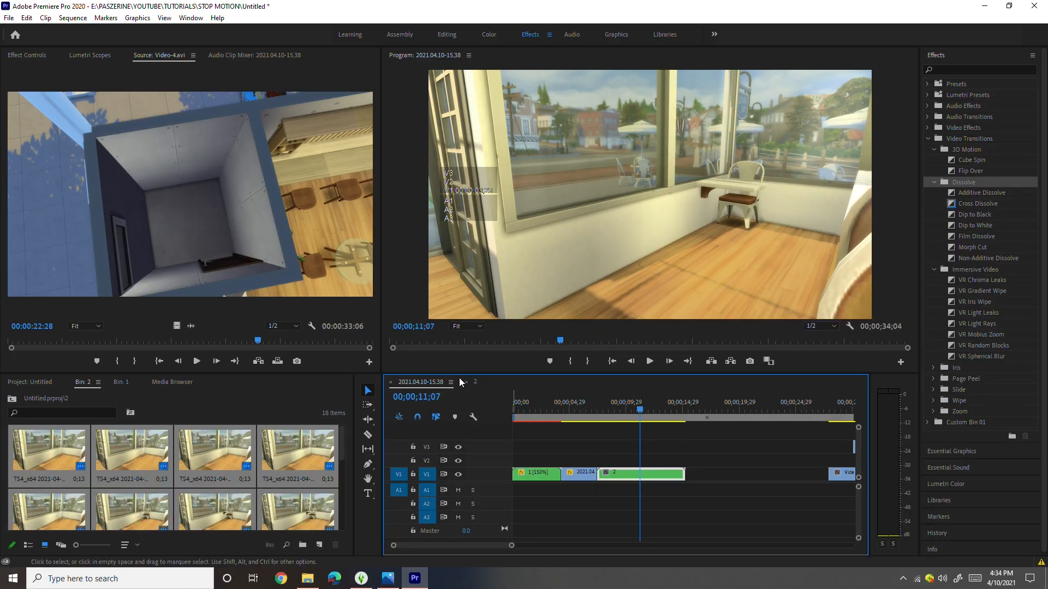
- Apply the default transition to all the frame clips inside nested sequence 2 and check its beginning
click(474, 382)
drag(631, 516, 502, 453)
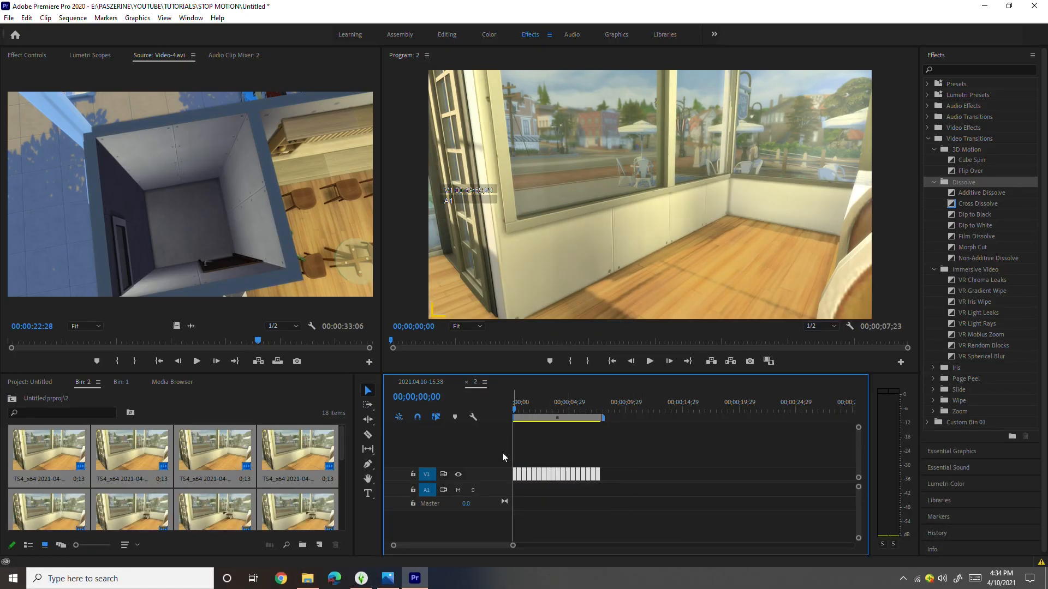
click(615, 495)
drag(609, 493, 592, 426)
key(ctrl+d)
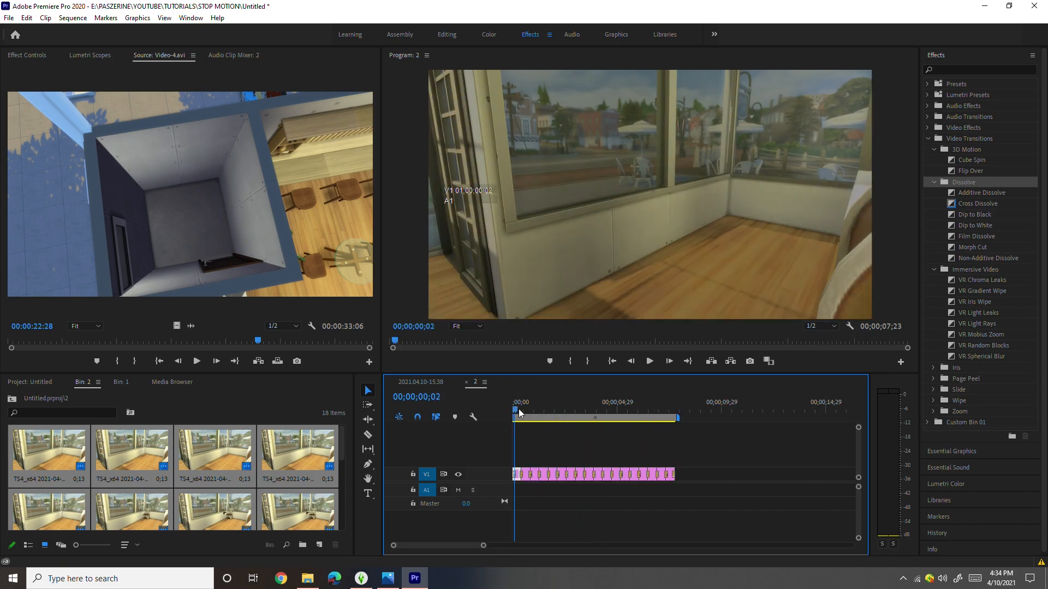
drag(517, 411, 506, 411)
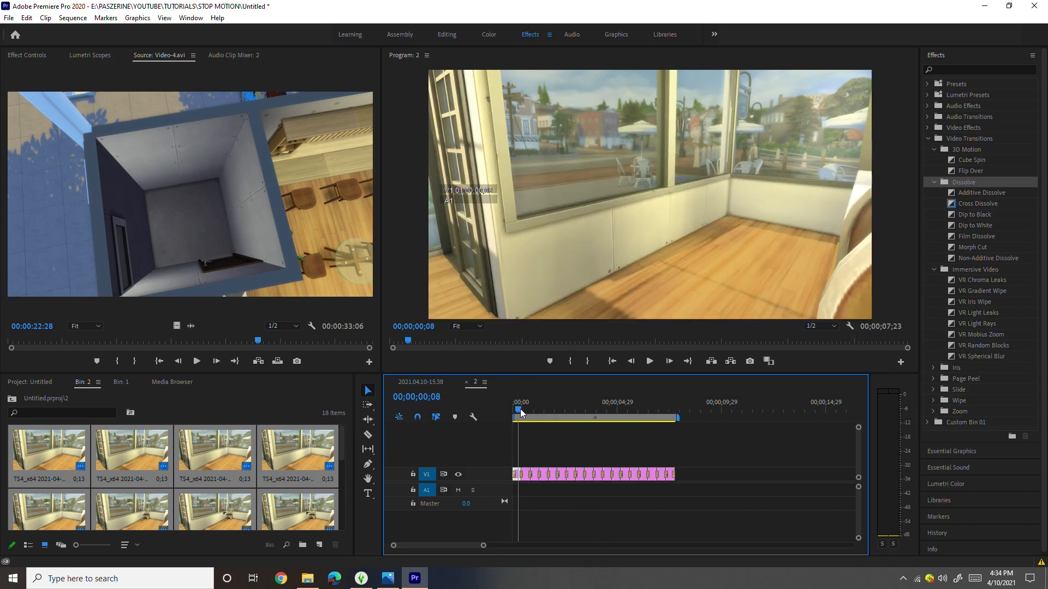
- Scrub through the frames of nested sequence 2 and delete the transition at the end of the last clip
mouse_move(603, 425)
mouse_down()
mouse_move(629, 427)
mouse_move(595, 408)
mouse_up()
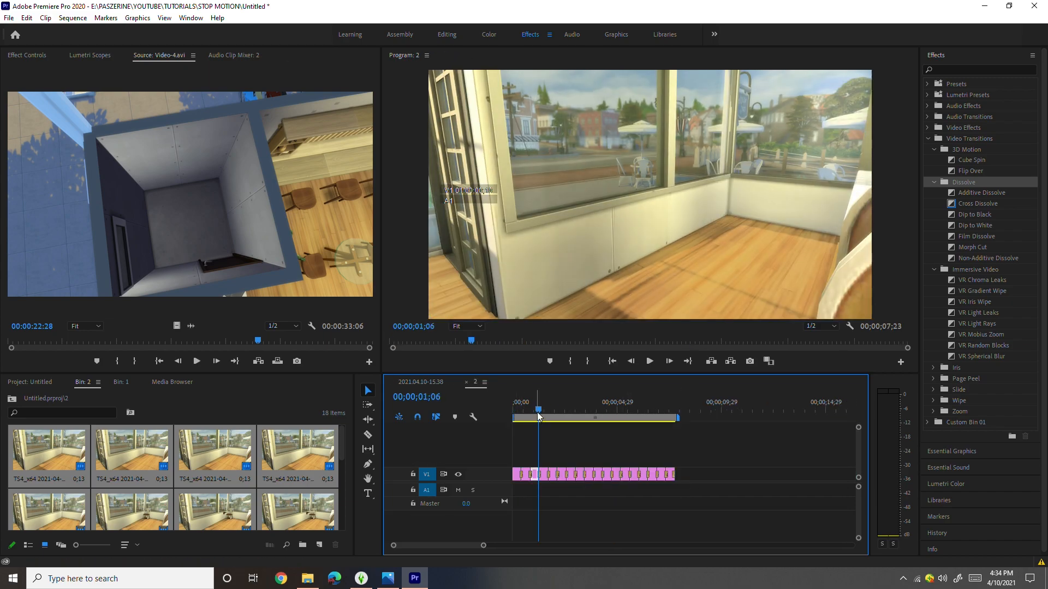
drag(538, 416, 502, 407)
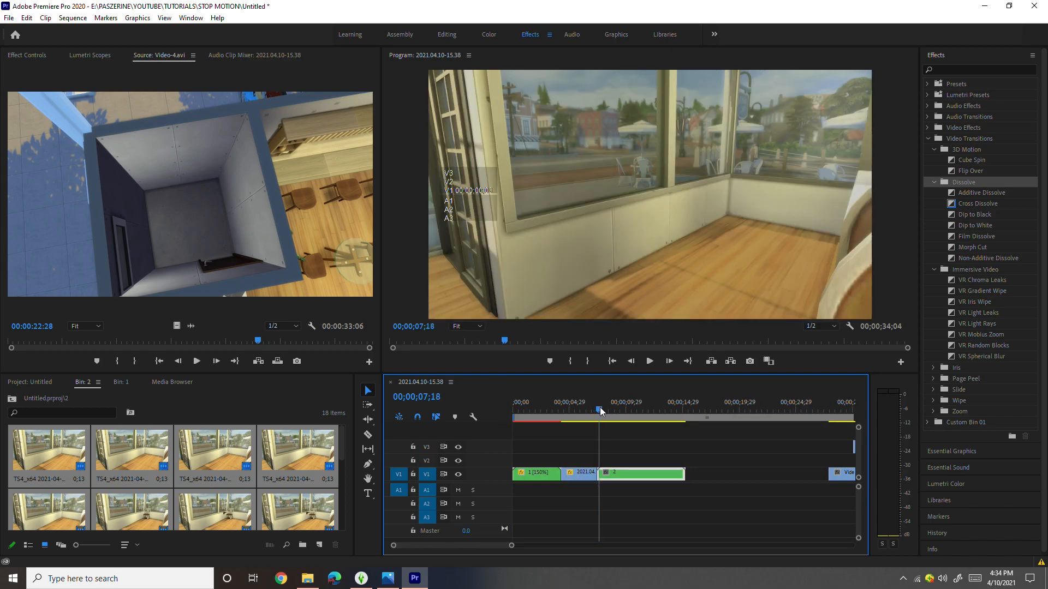
double_click(621, 472)
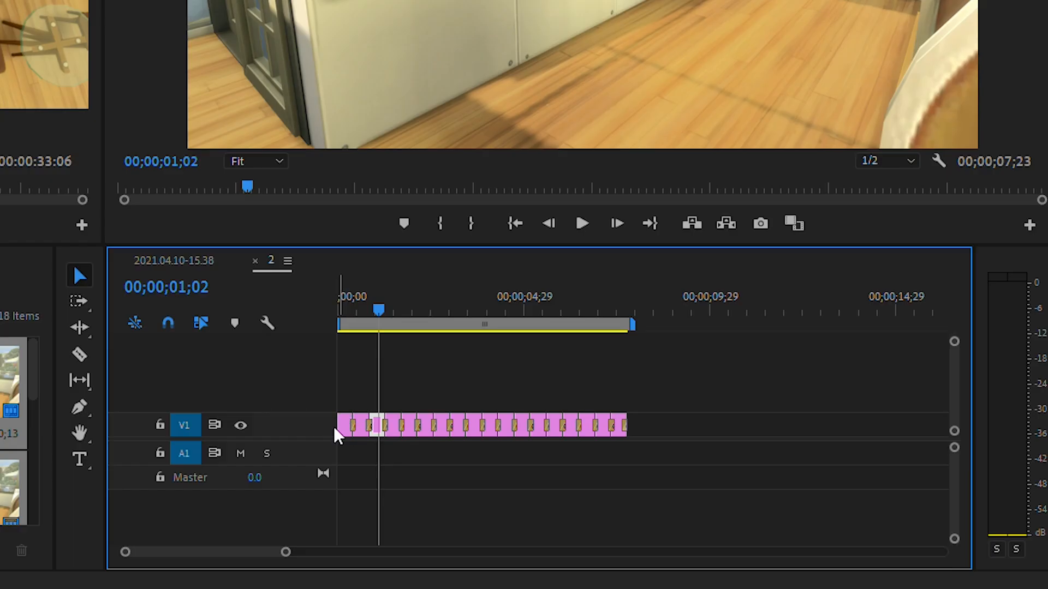
drag(407, 320, 608, 357)
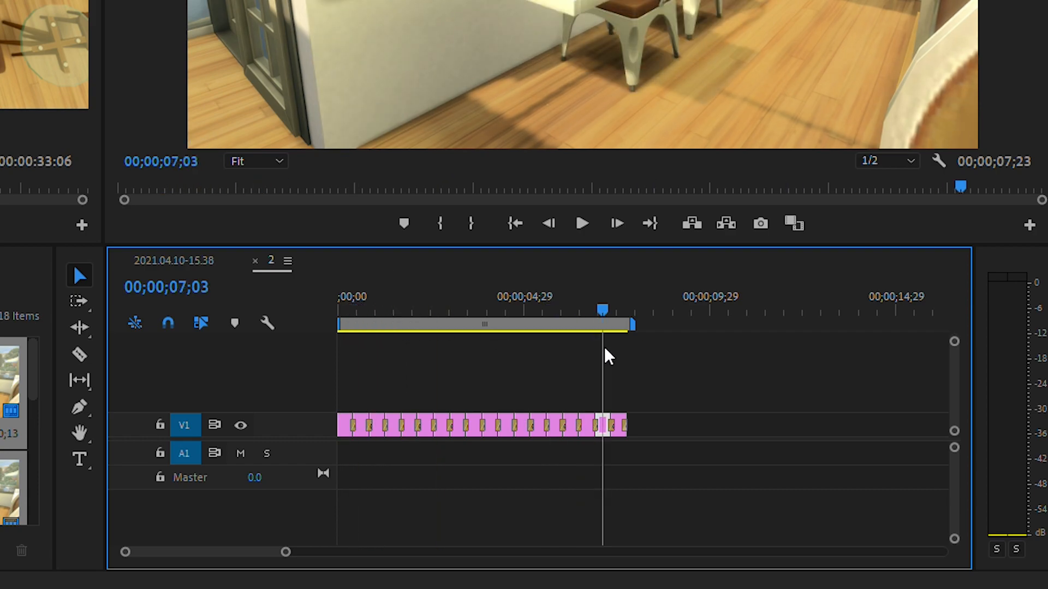
mouse_move(623, 313)
mouse_down()
mouse_move(627, 325)
mouse_move(611, 325)
mouse_up()
key(Delete)
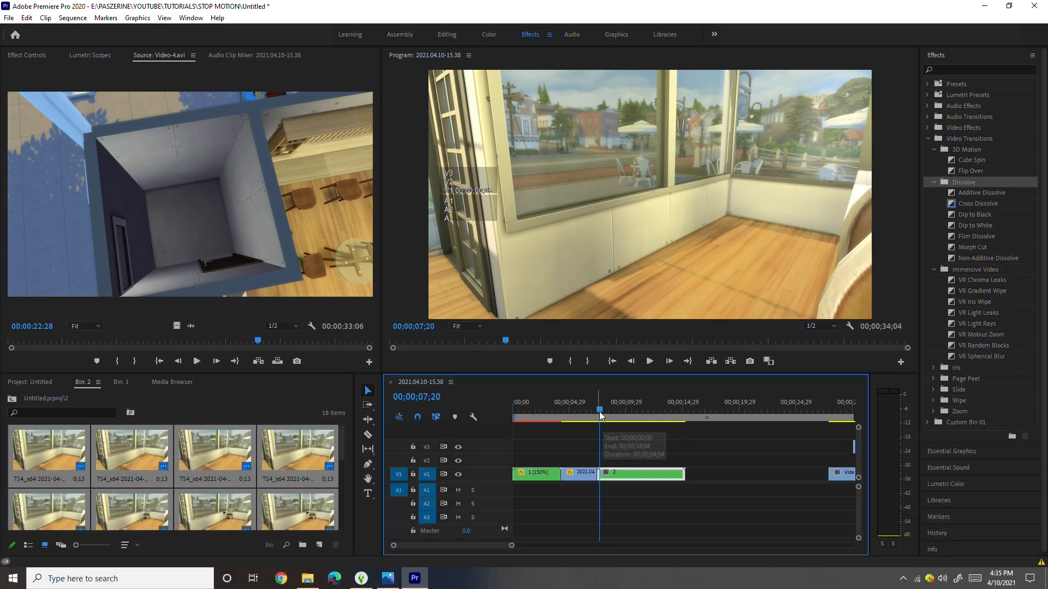
- Set the speed of nested clip 2 to 150% in the main sequence and play it back
drag(600, 416, 641, 418)
right_click(651, 477)
click(690, 364)
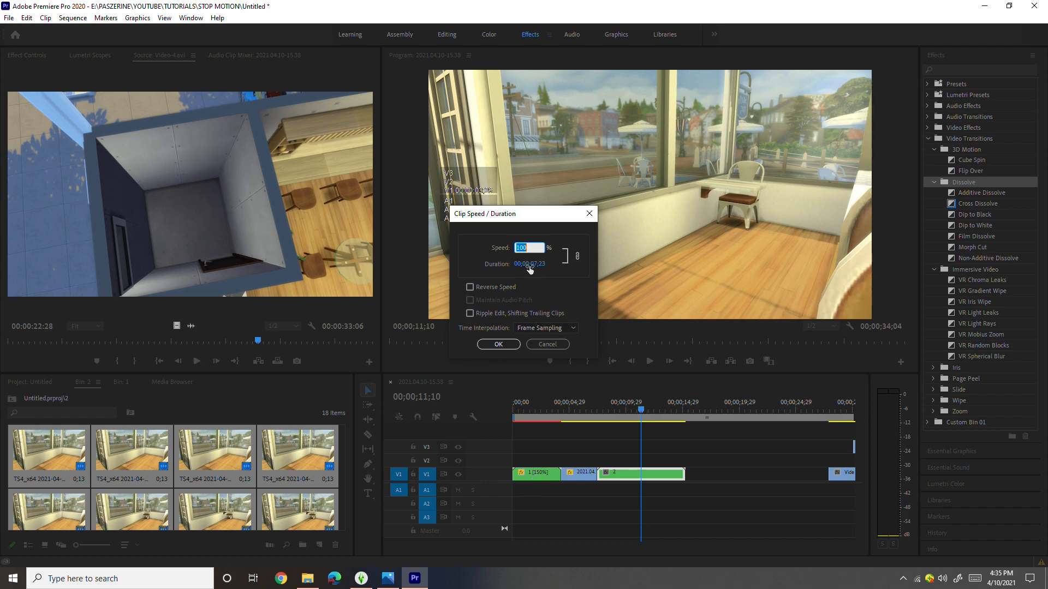
click(498, 344)
click(586, 409)
click(650, 361)
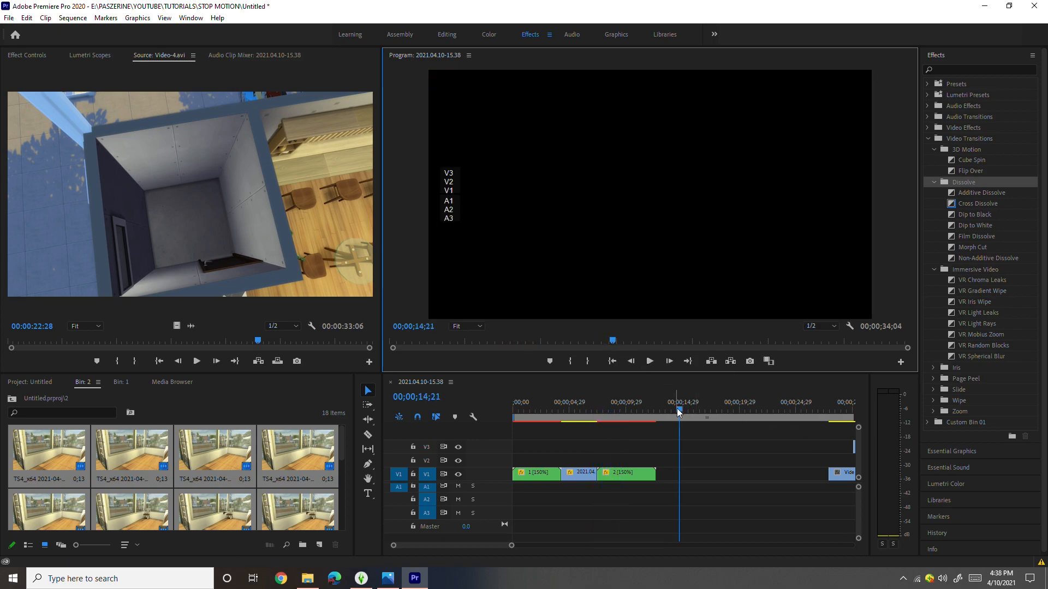
- Move the 2021.04.10-15.38 footage clip from V3 to V1 directly after nested clip 2
drag(677, 409, 784, 418)
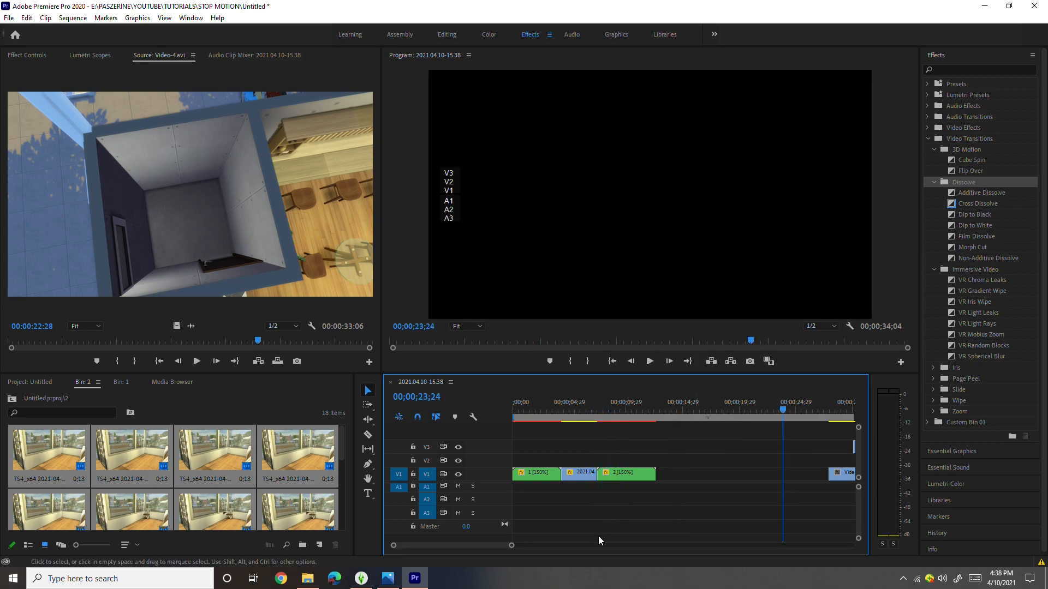
scroll(493, 545, down, 5)
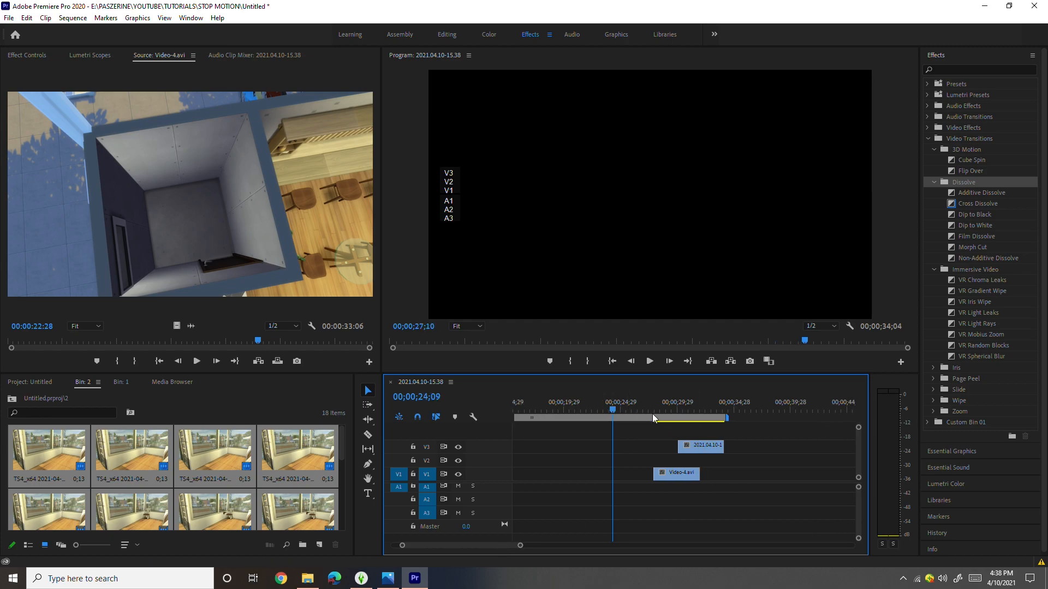
drag(647, 413, 662, 414)
drag(696, 448, 559, 477)
drag(497, 546, 487, 545)
drag(733, 477, 674, 476)
mouse_move(658, 410)
mouse_down()
mouse_move(649, 411)
mouse_move(692, 404)
mouse_move(656, 408)
mouse_move(666, 409)
mouse_up()
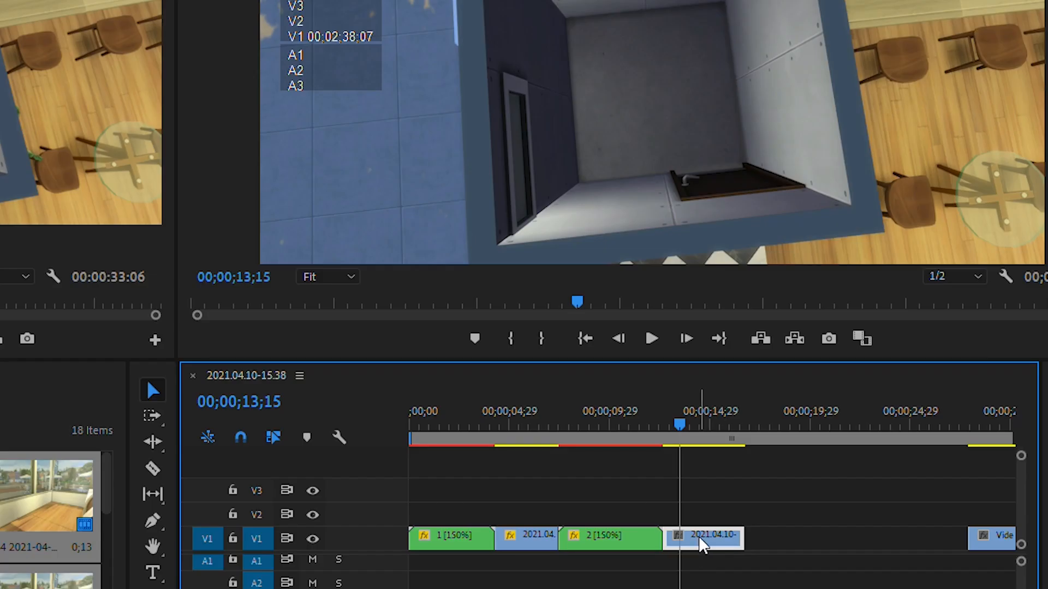
- Reverse the footage clip directly after nested clip 2 and set its speed to 130%
right_click(700, 537)
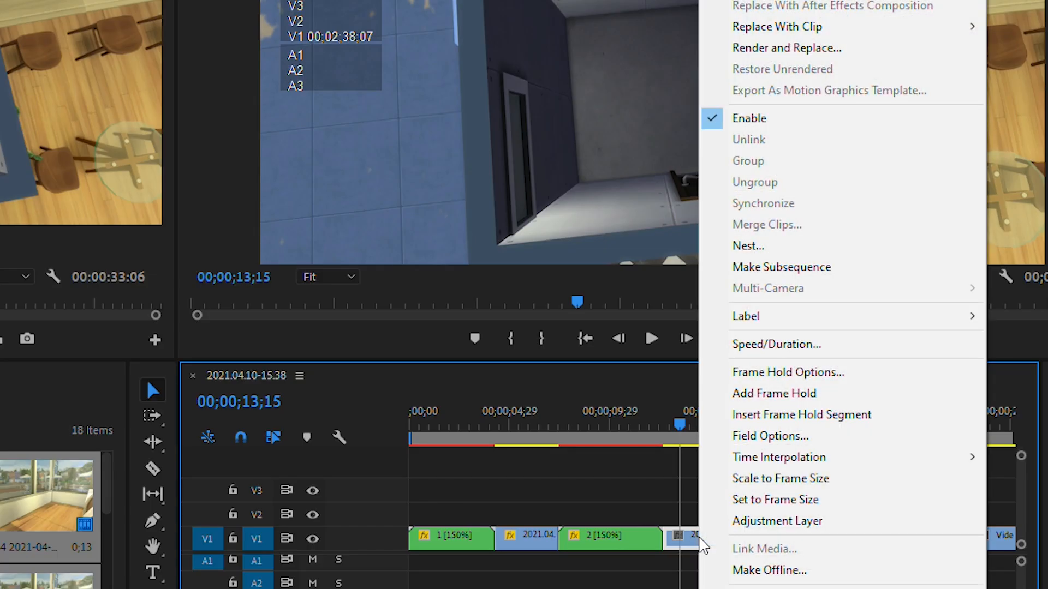
click(821, 337)
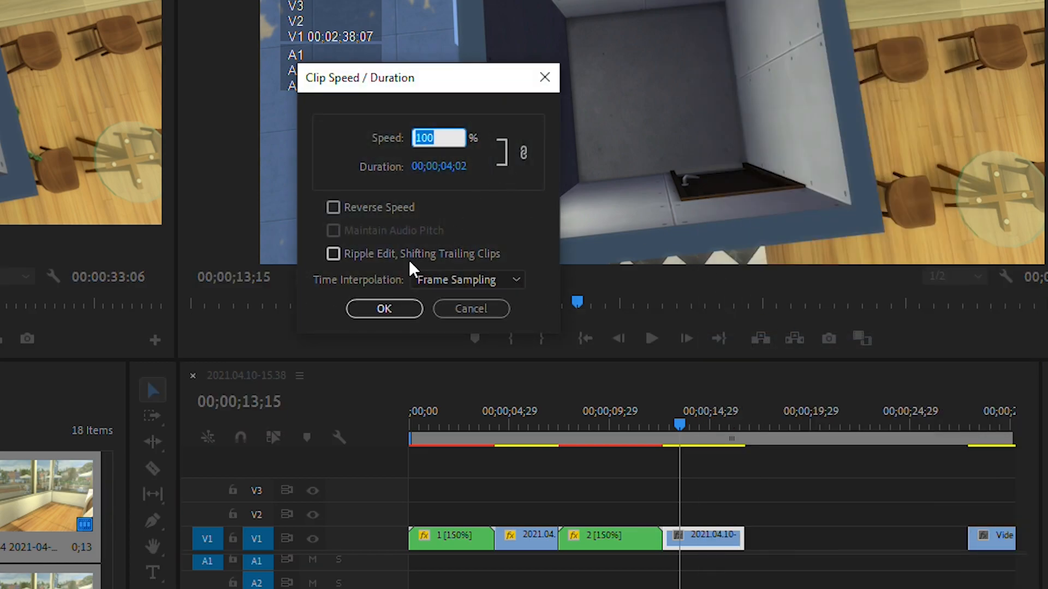
click(369, 209)
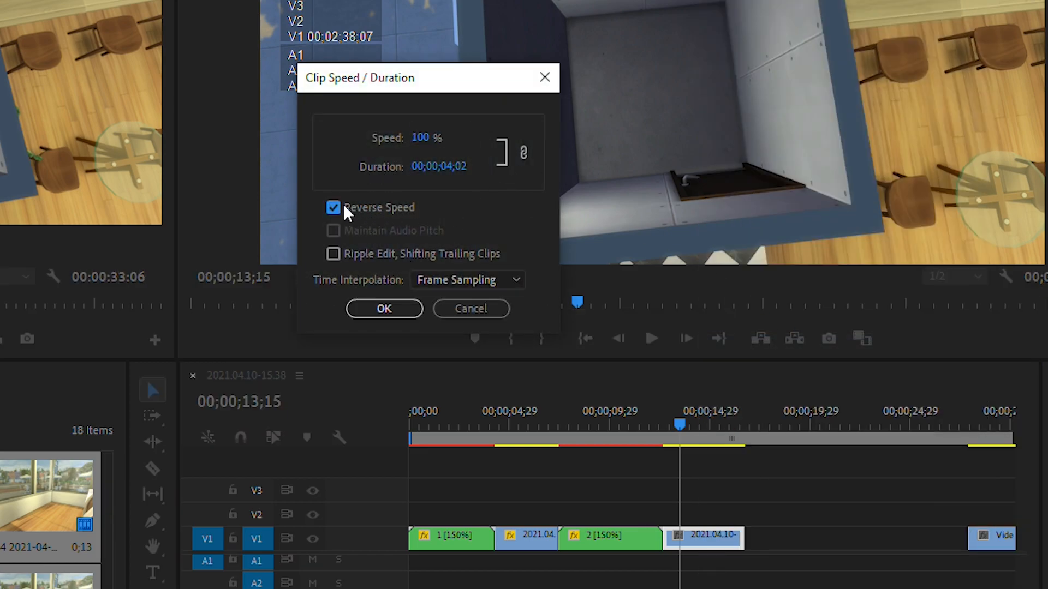
click(423, 140)
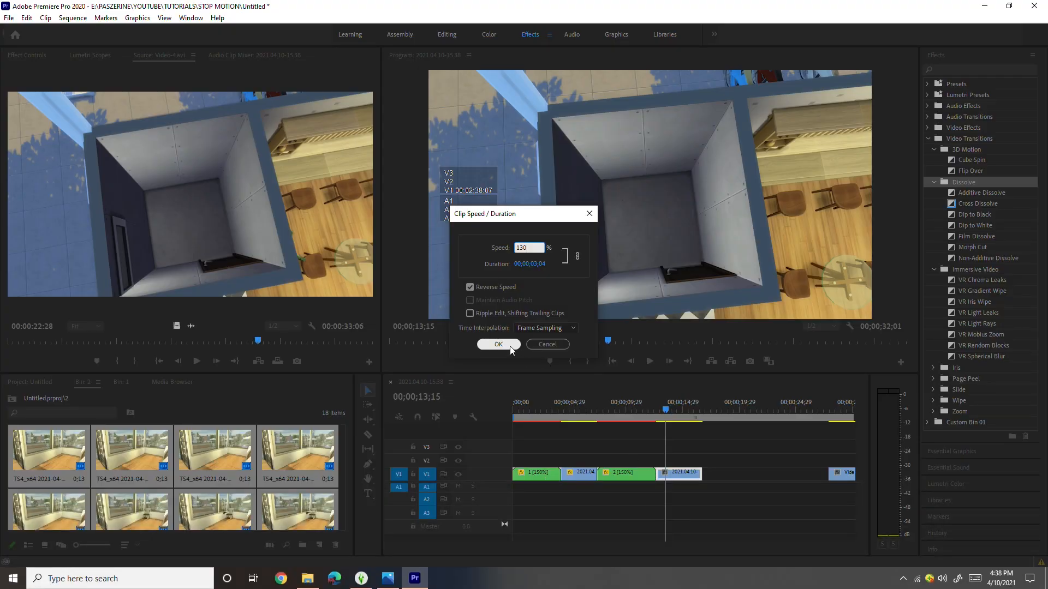
click(498, 344)
- Try a transition on the reversed footage clip, checking its cuts and opening the transition's duration setting
mouse_move(666, 408)
mouse_down()
mouse_move(648, 406)
mouse_move(695, 418)
mouse_move(657, 408)
mouse_move(682, 409)
mouse_up()
click(656, 457)
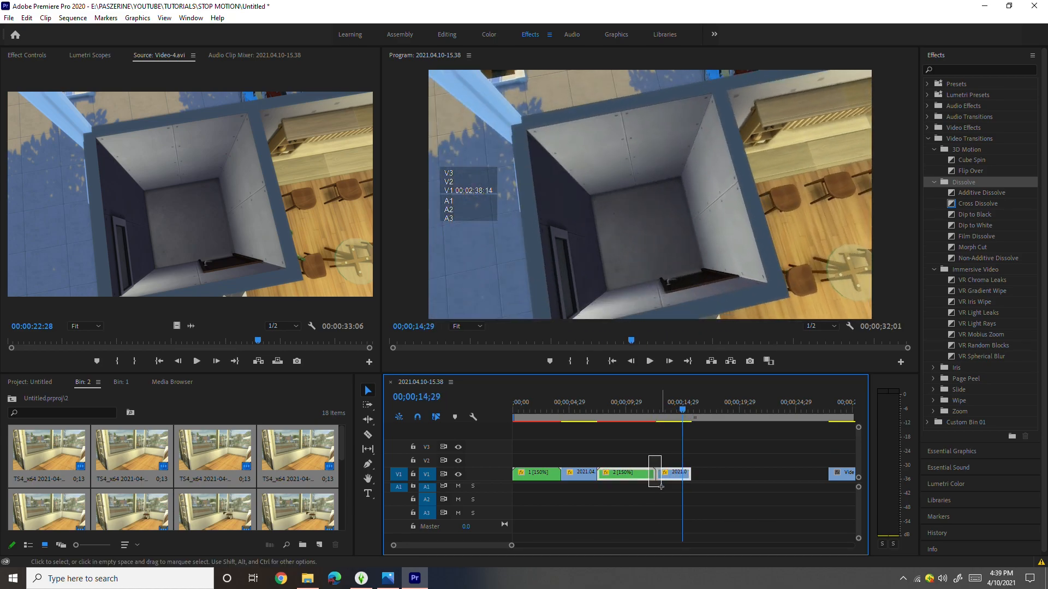
drag(679, 408, 644, 410)
click(655, 467)
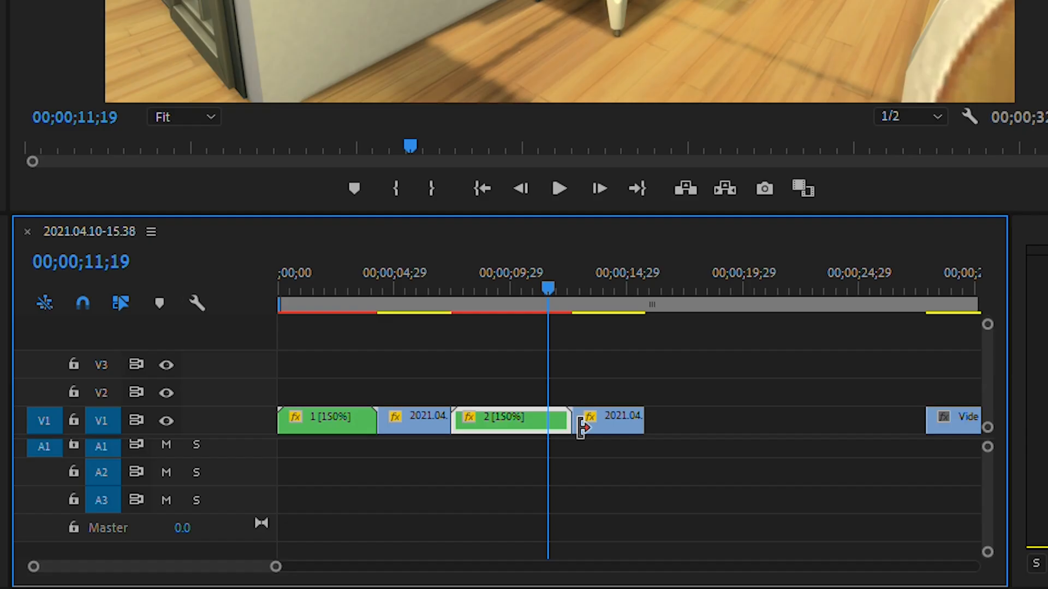
click(658, 474)
drag(563, 390, 590, 473)
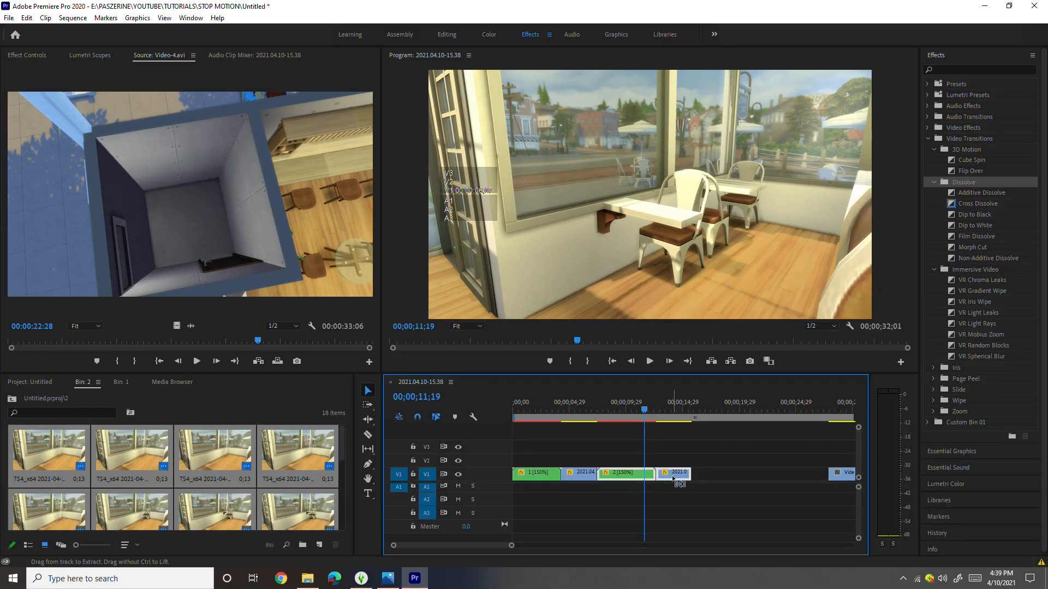
drag(512, 545, 485, 545)
drag(672, 406, 769, 414)
double_click(772, 473)
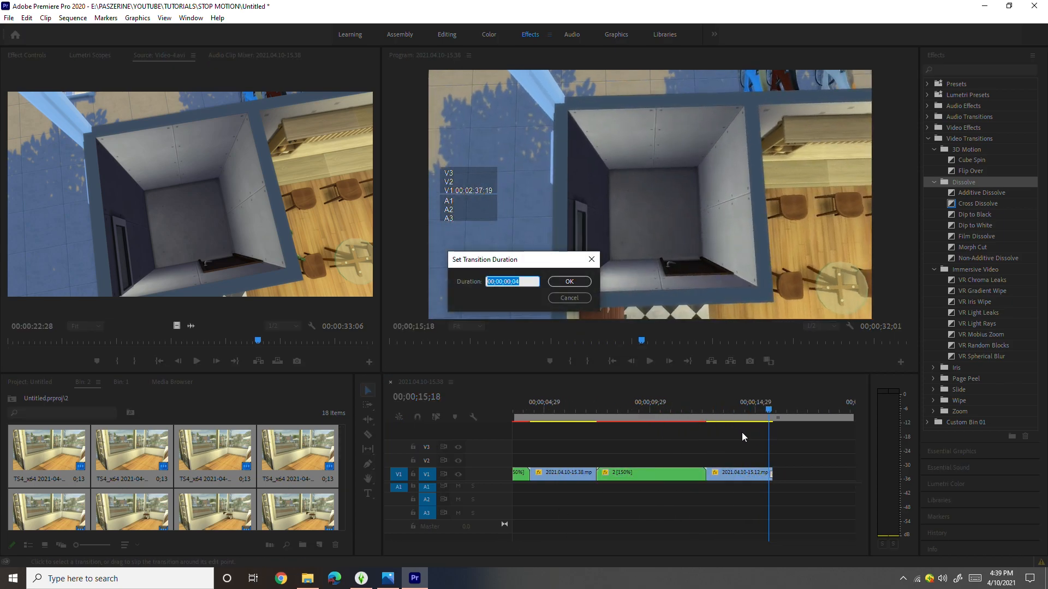
click(591, 259)
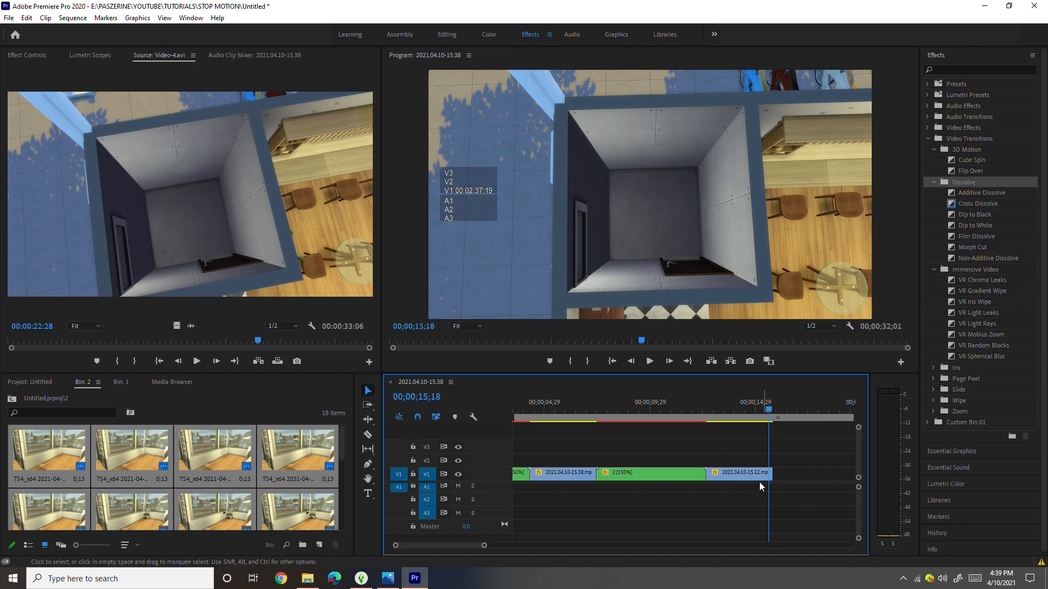
- Add a transition at the cut between nested clip 2 and the reversed footage clip and scrub through the clip
drag(772, 407, 691, 415)
click(706, 473)
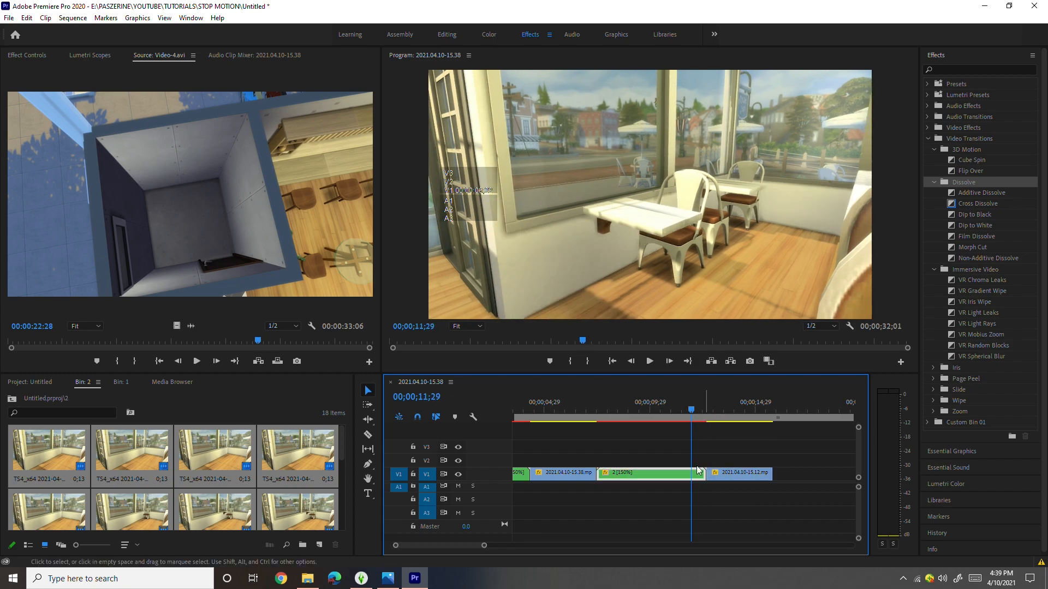
click(724, 477)
drag(701, 408, 725, 409)
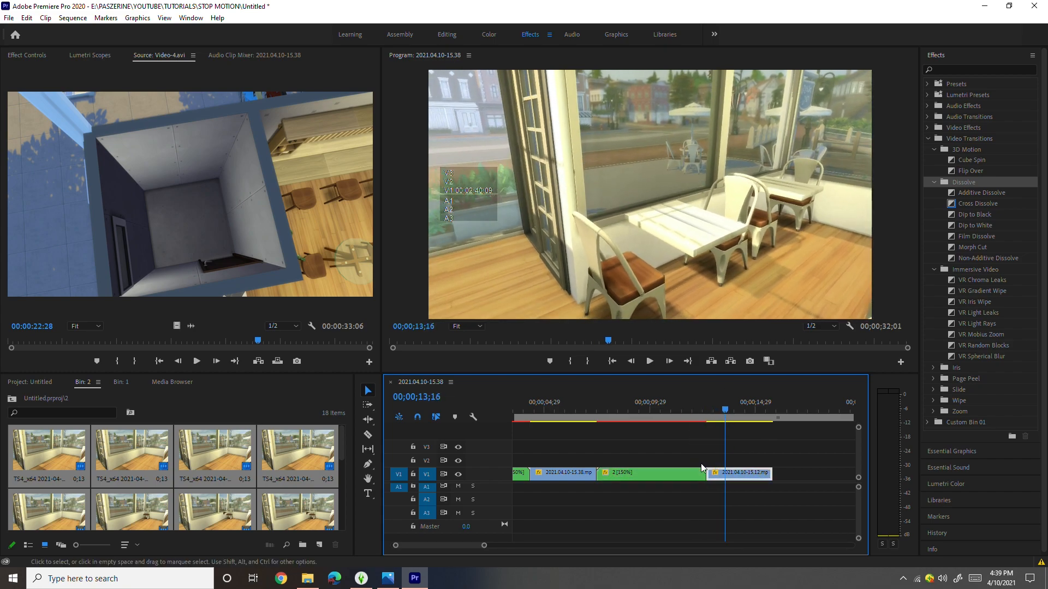
click(708, 474)
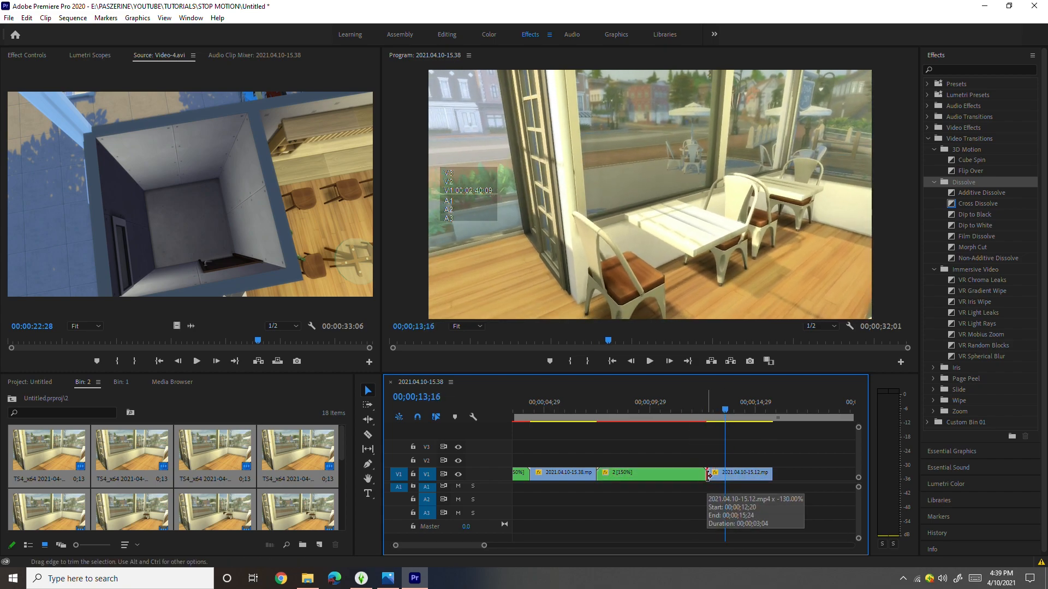
drag(725, 420, 768, 433)
click(703, 476)
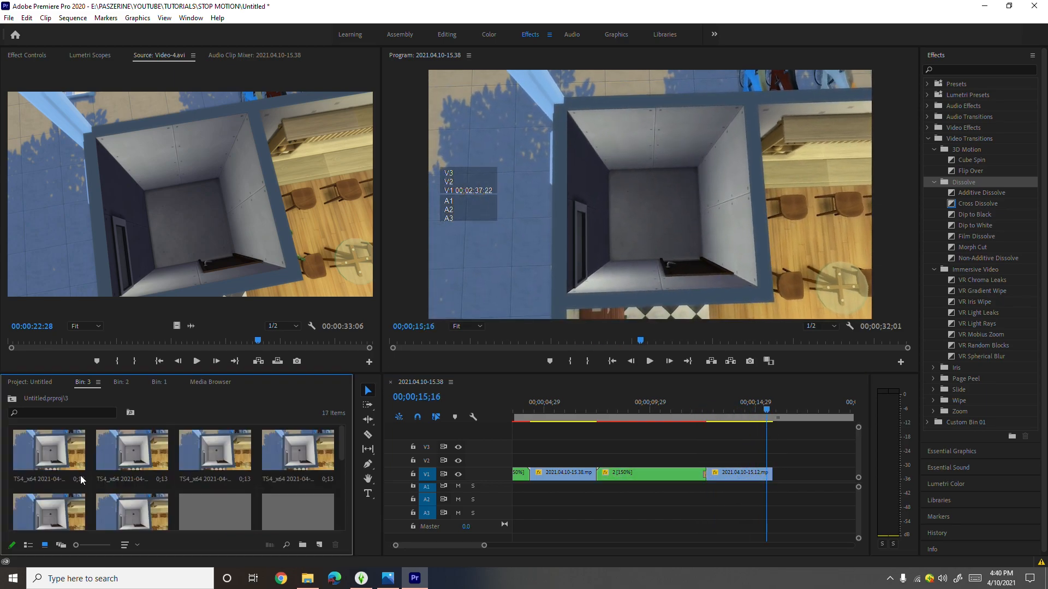
- Place all 17 frame images from bin 3 on V1 directly after the reversed footage clip
click(74, 462)
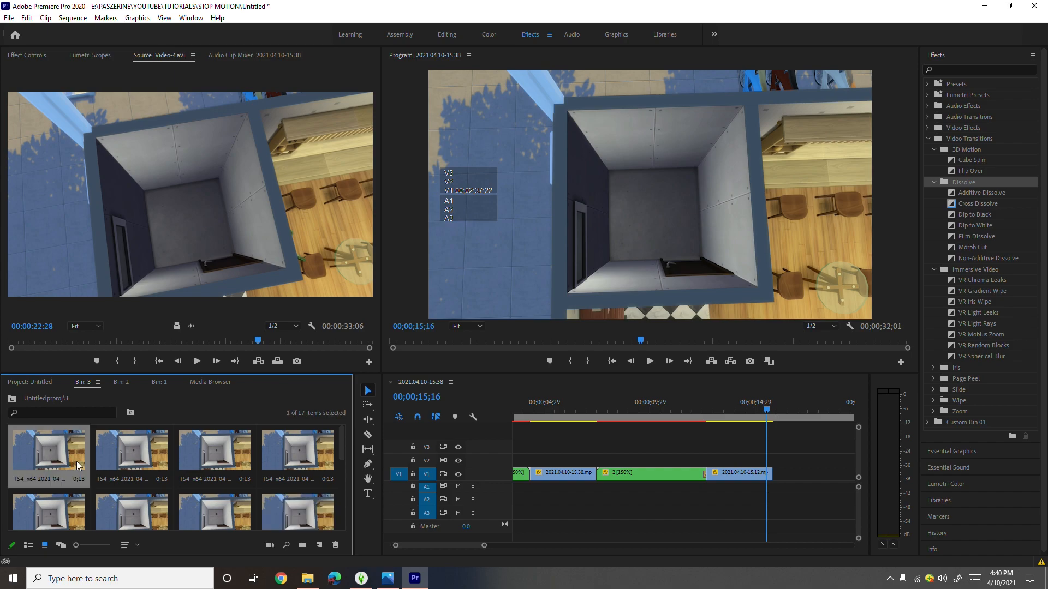
scroll(169, 509, down, 6)
shift+click(60, 482)
scroll(175, 506, up, 6)
drag(175, 506, 698, 480)
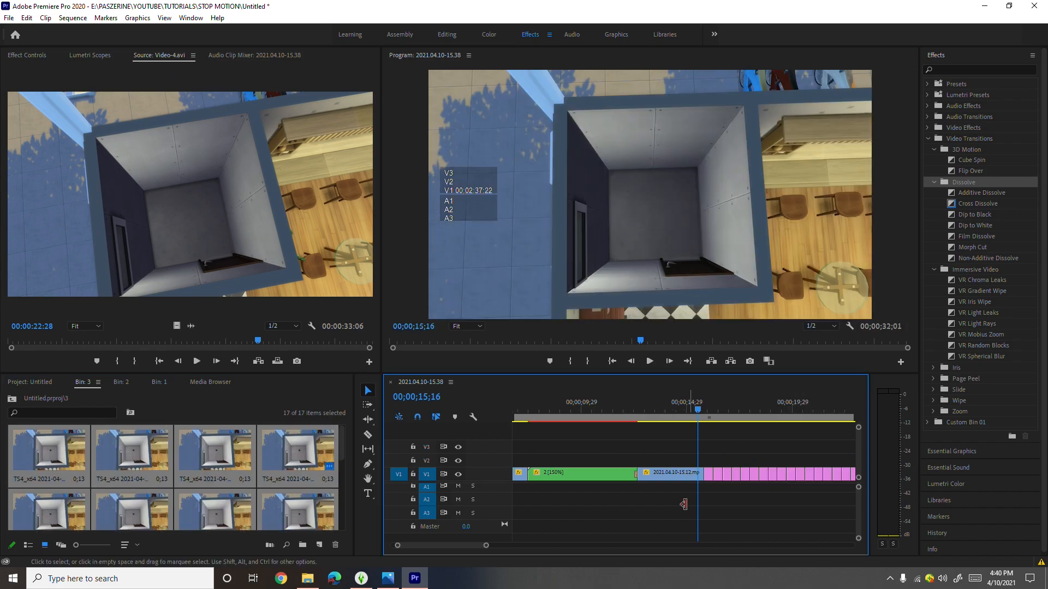
- Apply the default transition to all the bin 3 frame clips on V1 and check their beginning
scroll(486, 538, right, 3)
drag(630, 446, 778, 500)
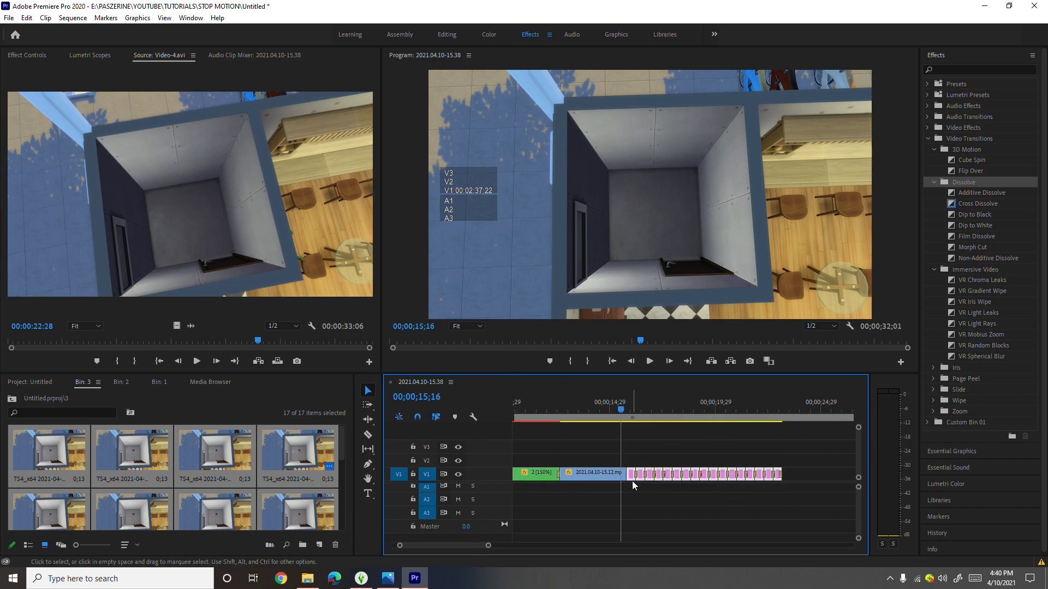
drag(622, 410, 632, 409)
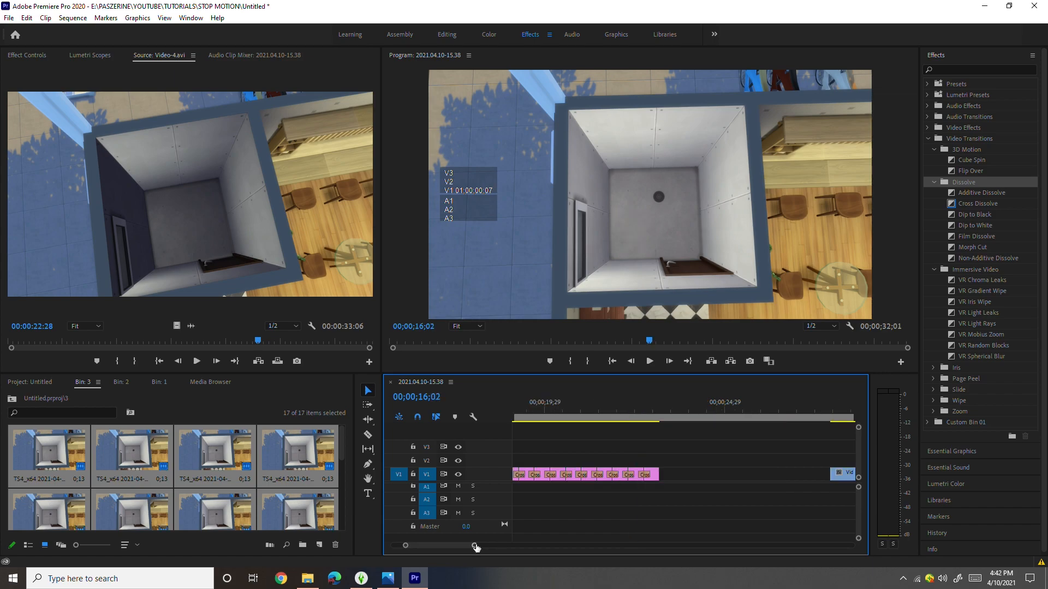
drag(475, 546, 490, 545)
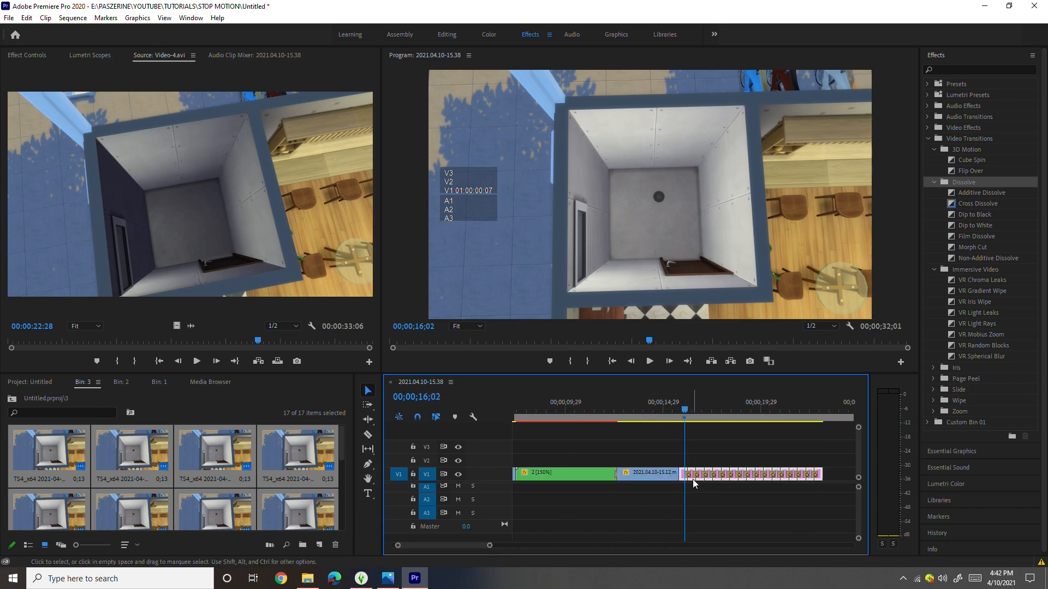
- Nest the selected bin 3 frame clips into a sequence named 3
right_click(693, 479)
click(740, 320)
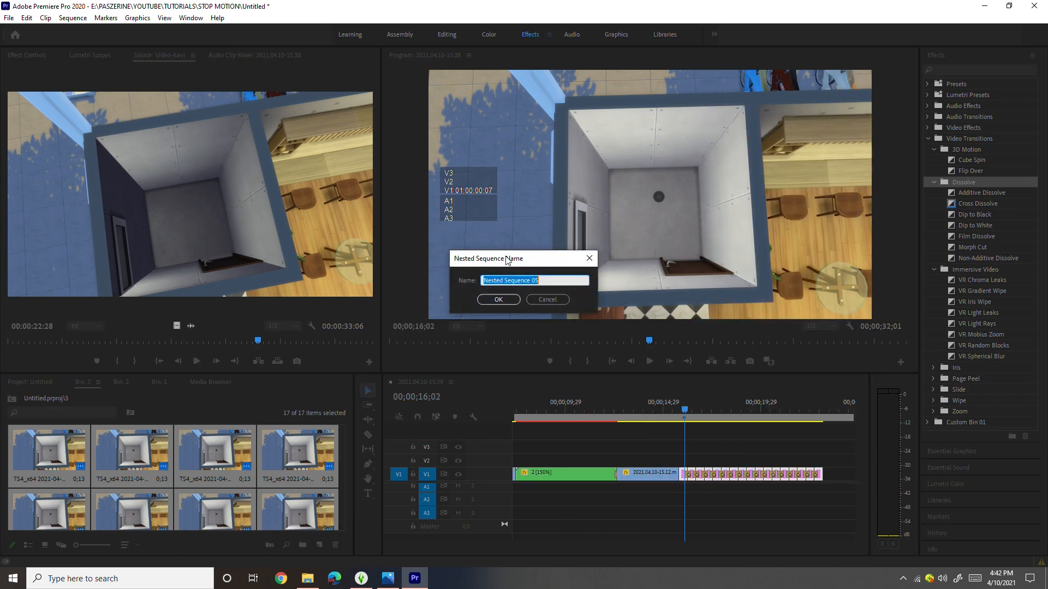
text(3)
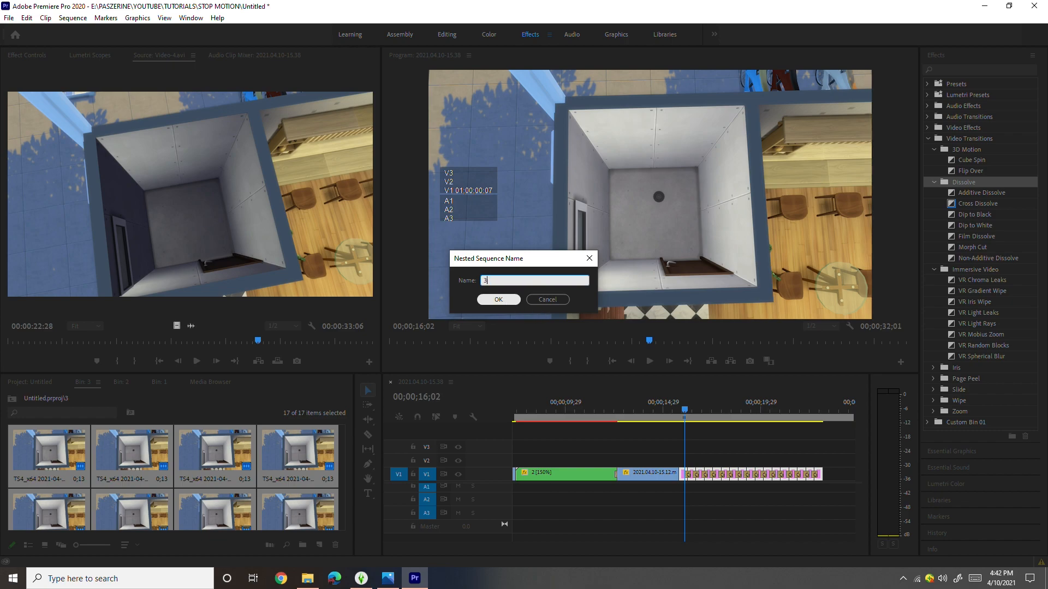
click(505, 300)
- Set the speed of nested clip 3 to 150% and play it back
drag(481, 544, 443, 546)
right_click(702, 478)
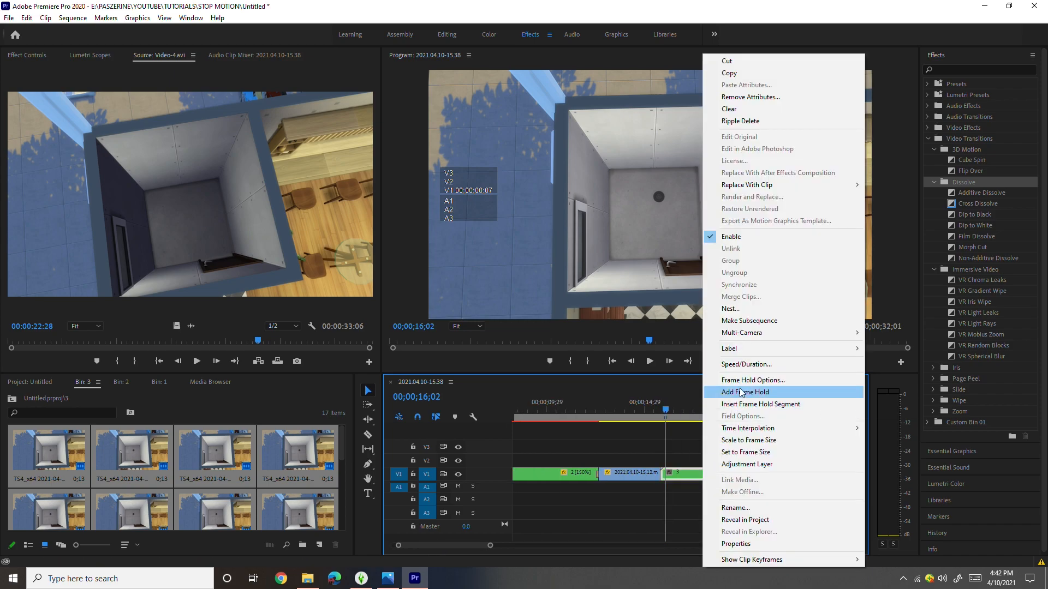
click(746, 364)
text(150)
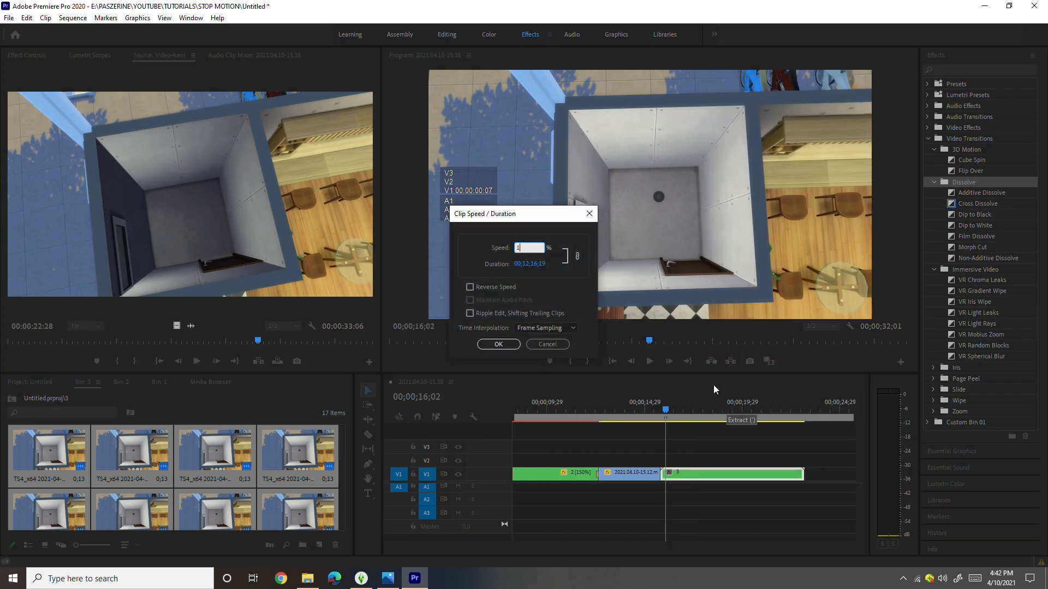
click(498, 344)
click(649, 361)
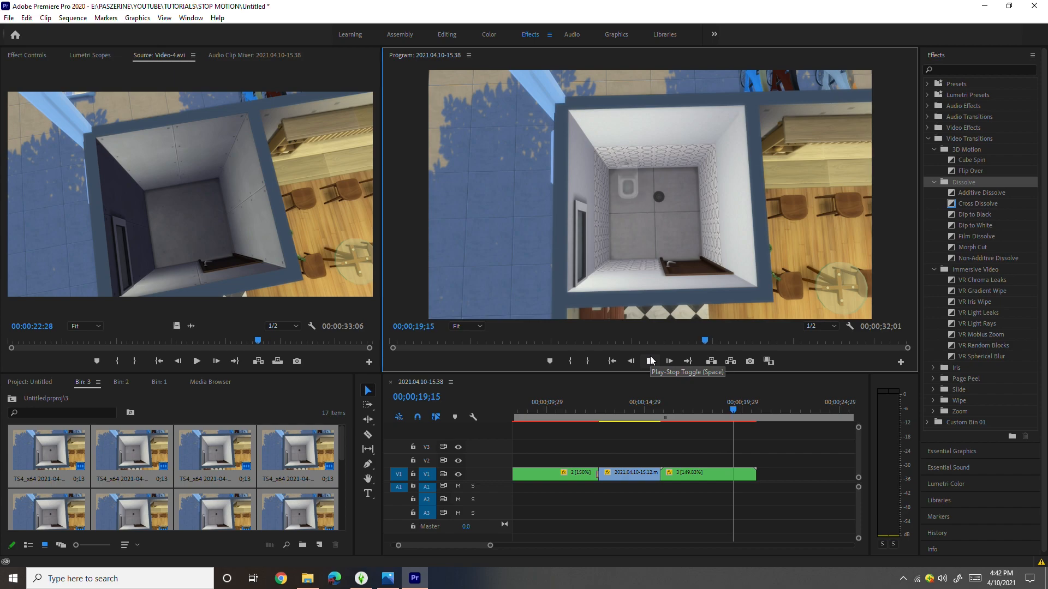
- Play the assembled sequence from its beginning through the end of nested clip 3
drag(766, 411, 502, 546)
drag(605, 410, 511, 409)
click(650, 361)
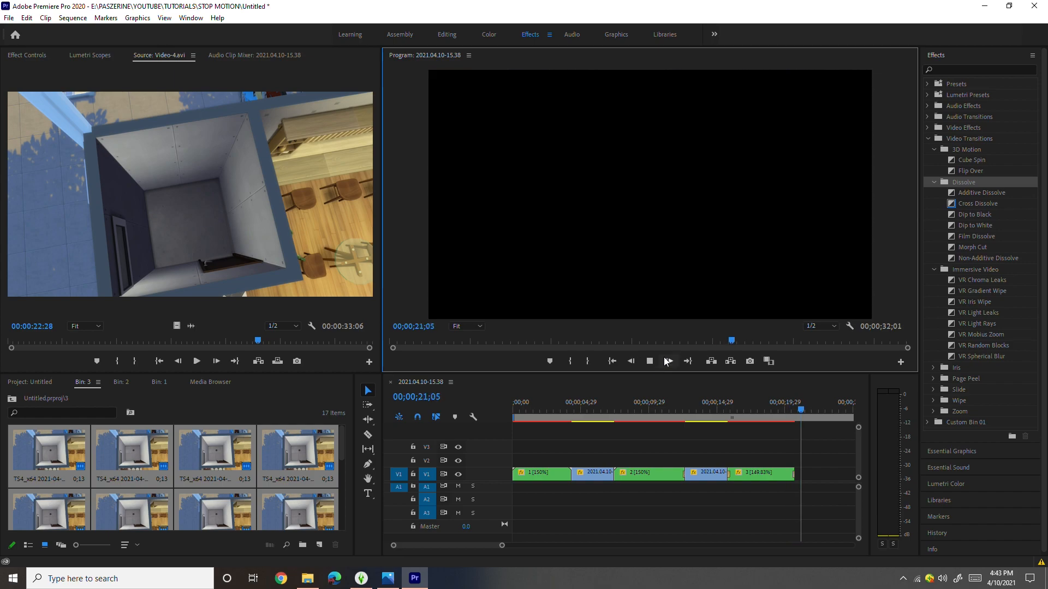
- Preview the remaining Video-4.avi clip on V1
scroll(641, 457, down, 5)
drag(571, 409, 659, 404)
click(645, 363)
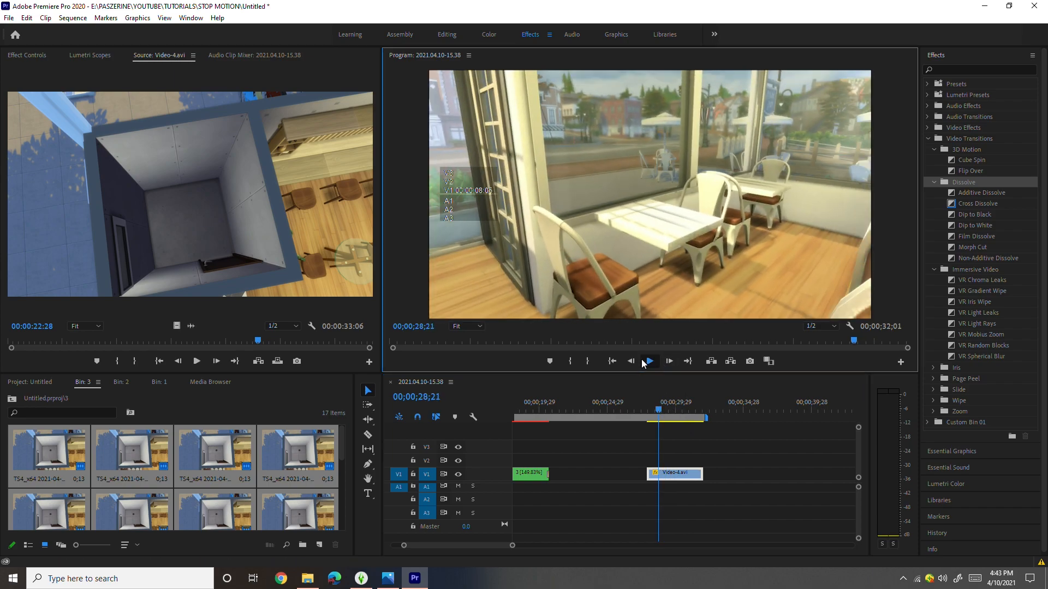